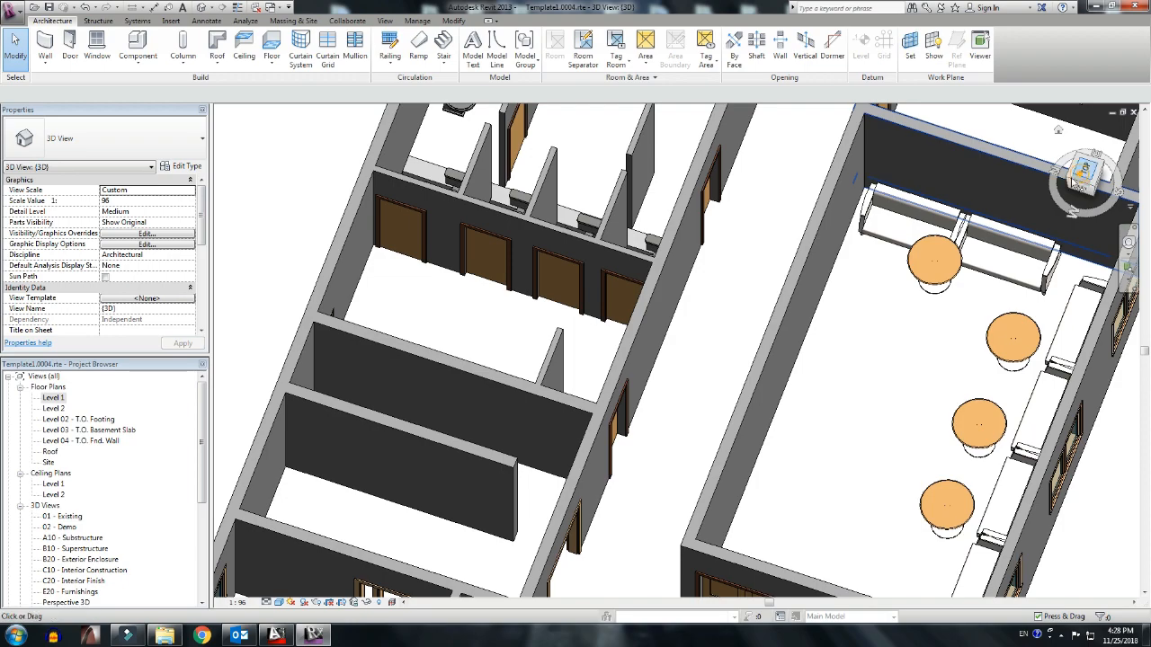
pyautogui.moveTo(1075, 179); pyautogui.dragTo(1007, 226)
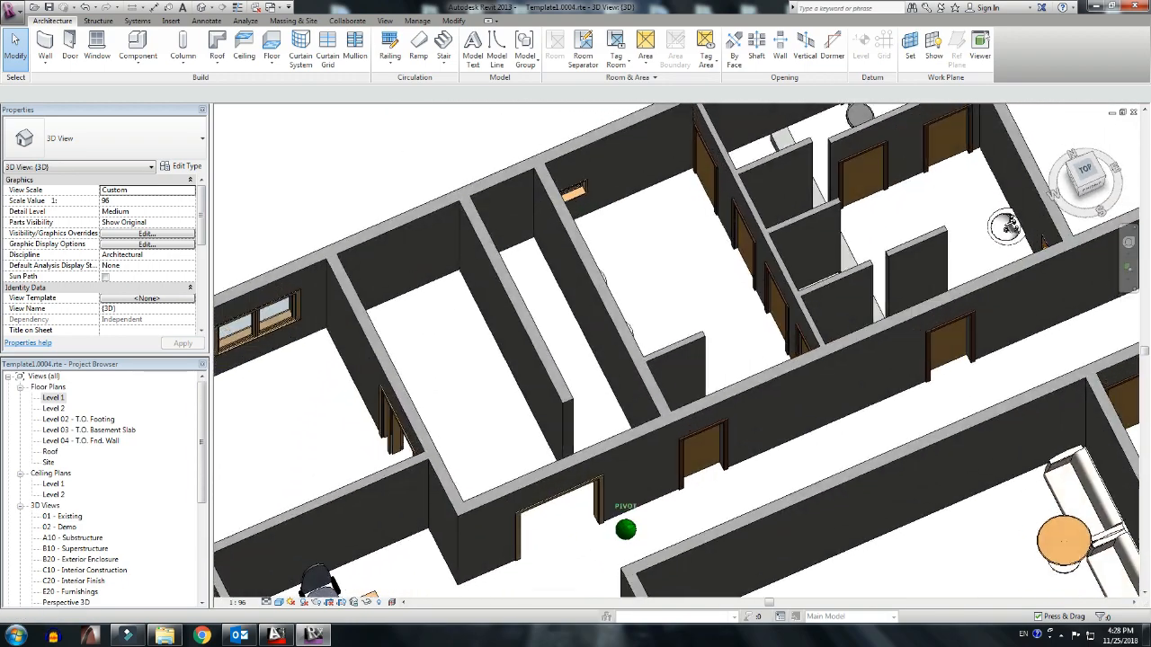
pyautogui.moveTo(1050, 194); pyautogui.dragTo(987, 212)
pyautogui.moveTo(827, 249); pyautogui.dragTo(403, 133, button='middle')
pyautogui.scroll(-4, 403, 133)
pyautogui.scroll(2, 496, 283)
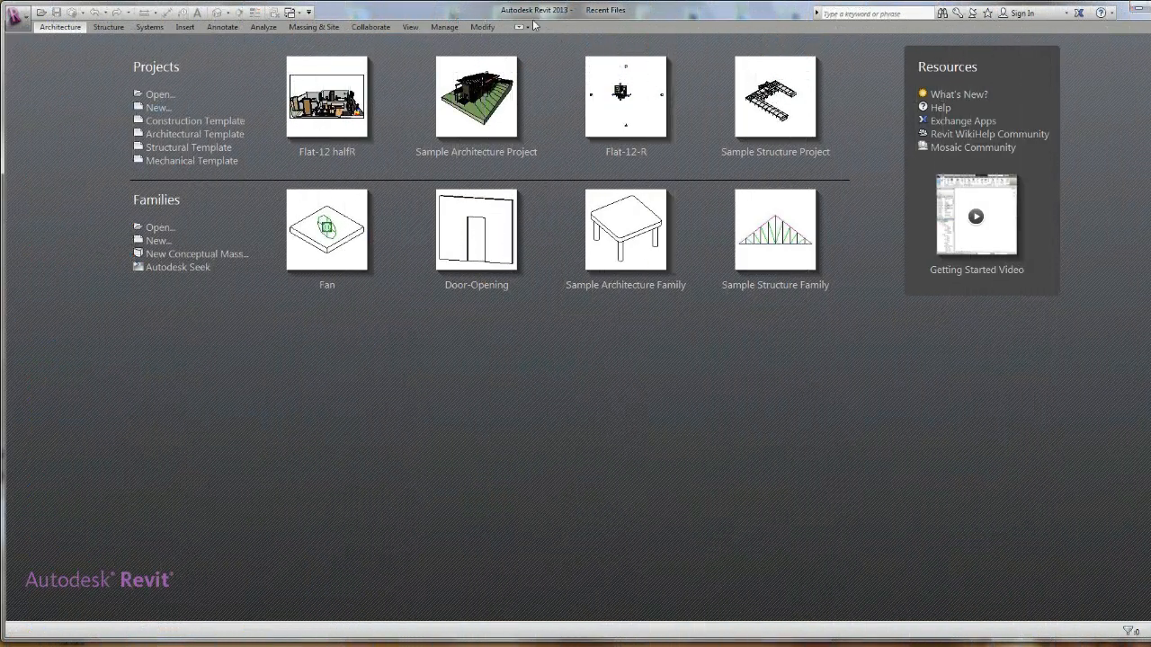
# Step: Create a new project template based on the Construction Template
pyautogui.click(155, 108)
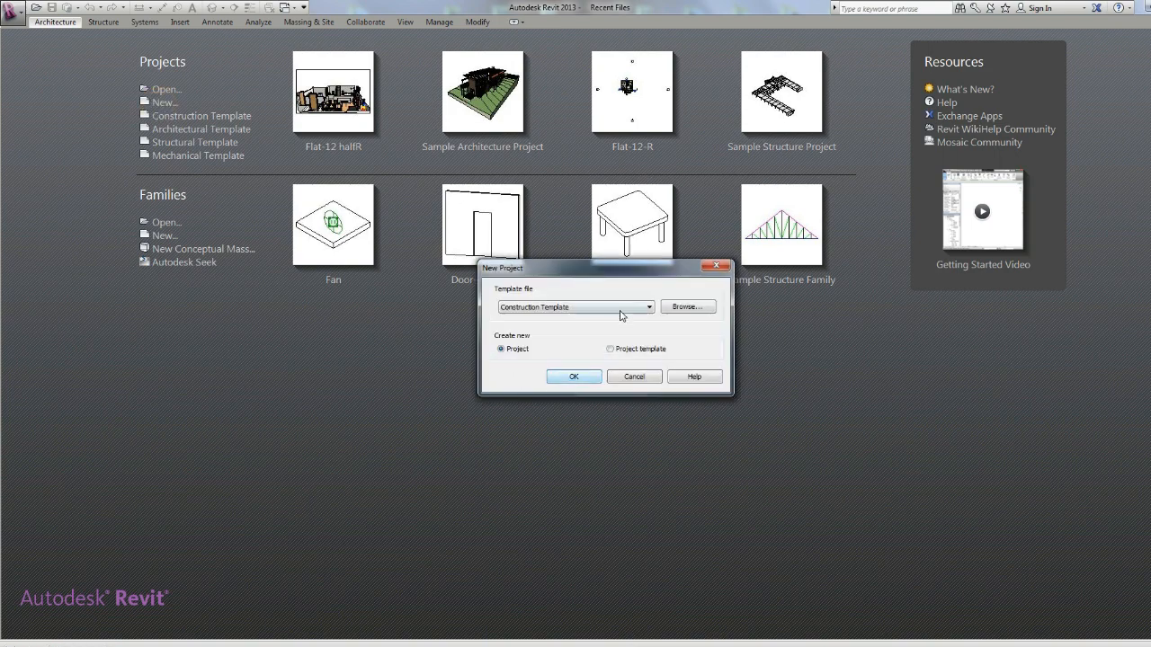
pyautogui.click(620, 307)
pyautogui.click(622, 317)
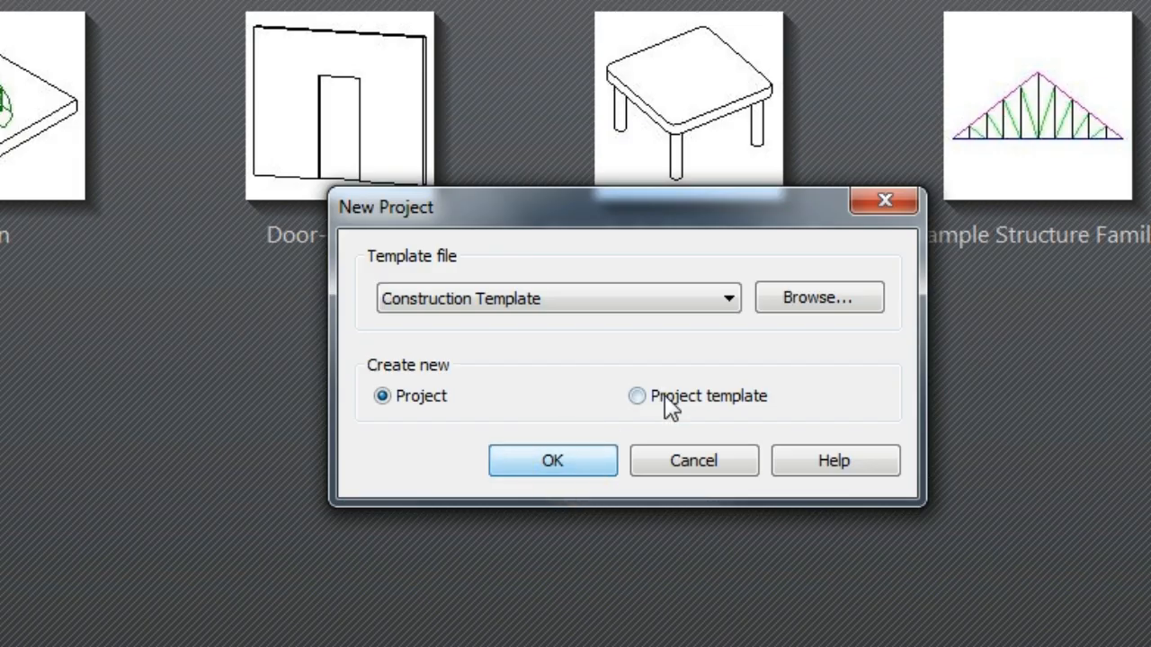
pyautogui.click(621, 349)
pyautogui.click(582, 378)
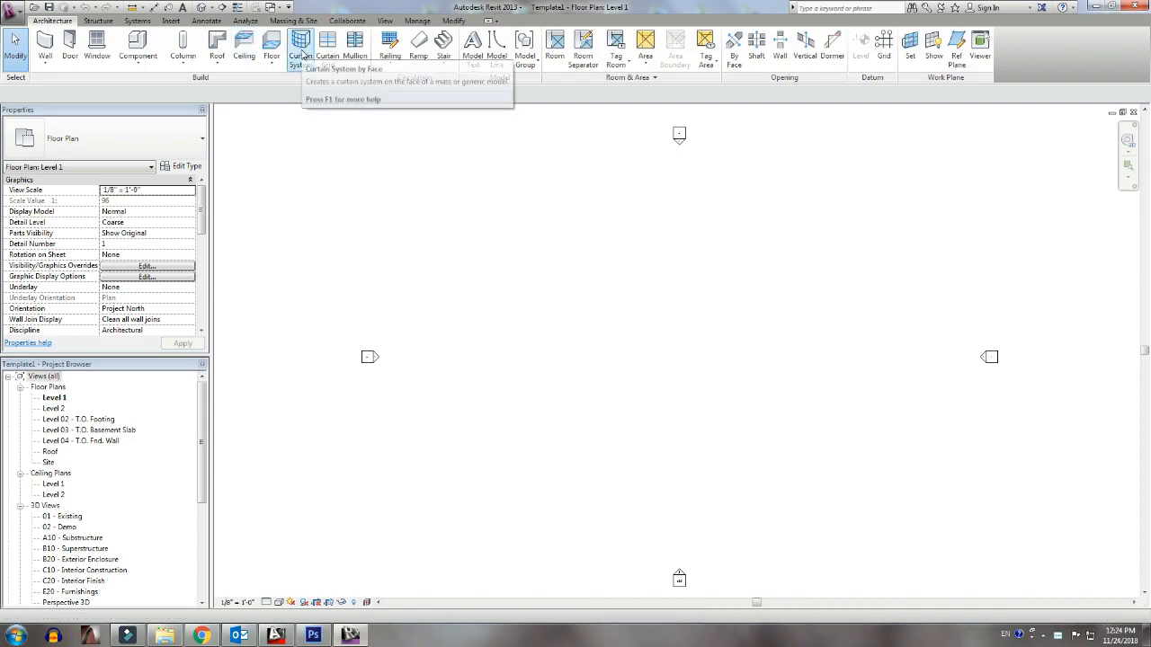
# Step: Set the project's common length units to meters with 2 decimal places
pyautogui.press('u')
pyautogui.press('n')
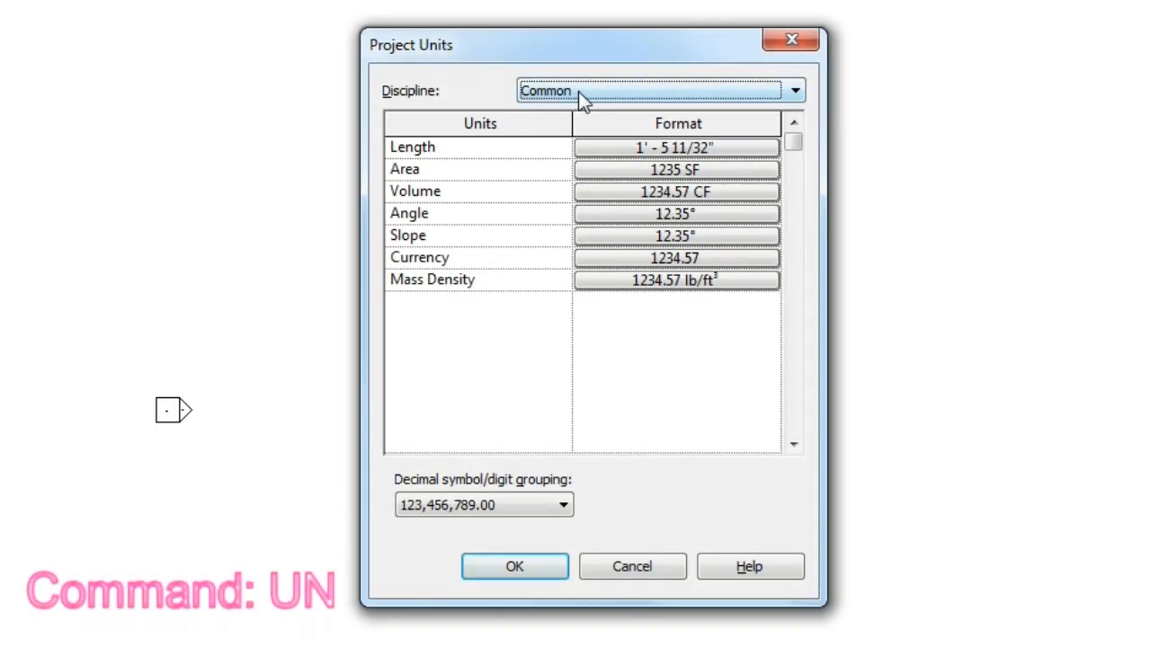
pyautogui.click(580, 93)
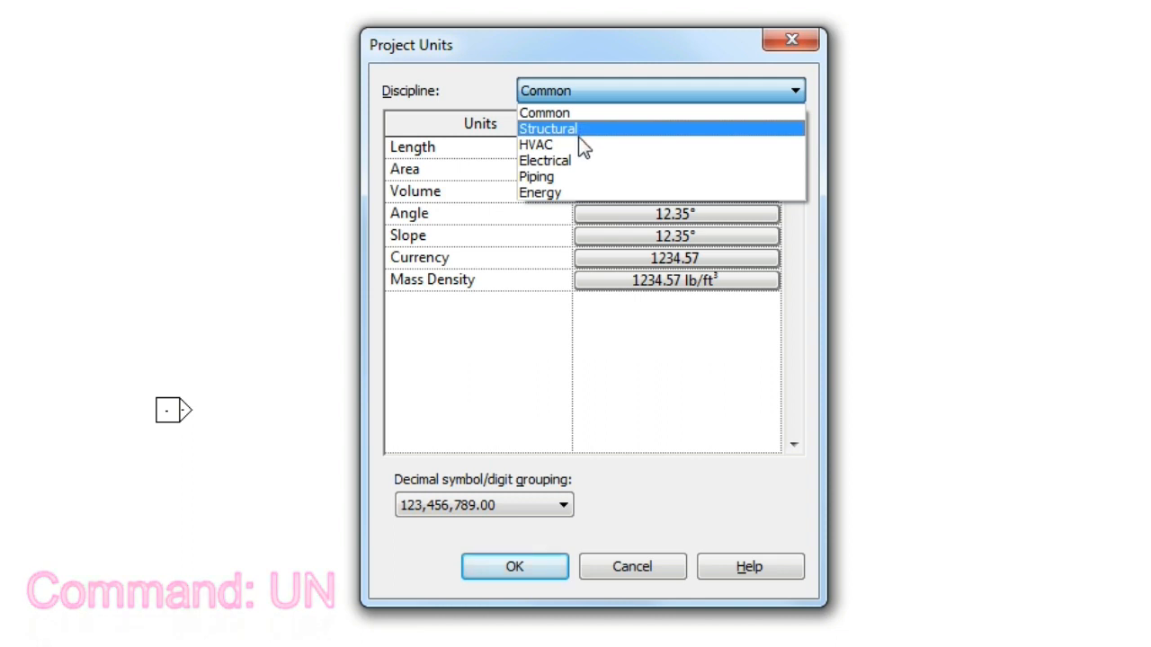
pyautogui.click(600, 115)
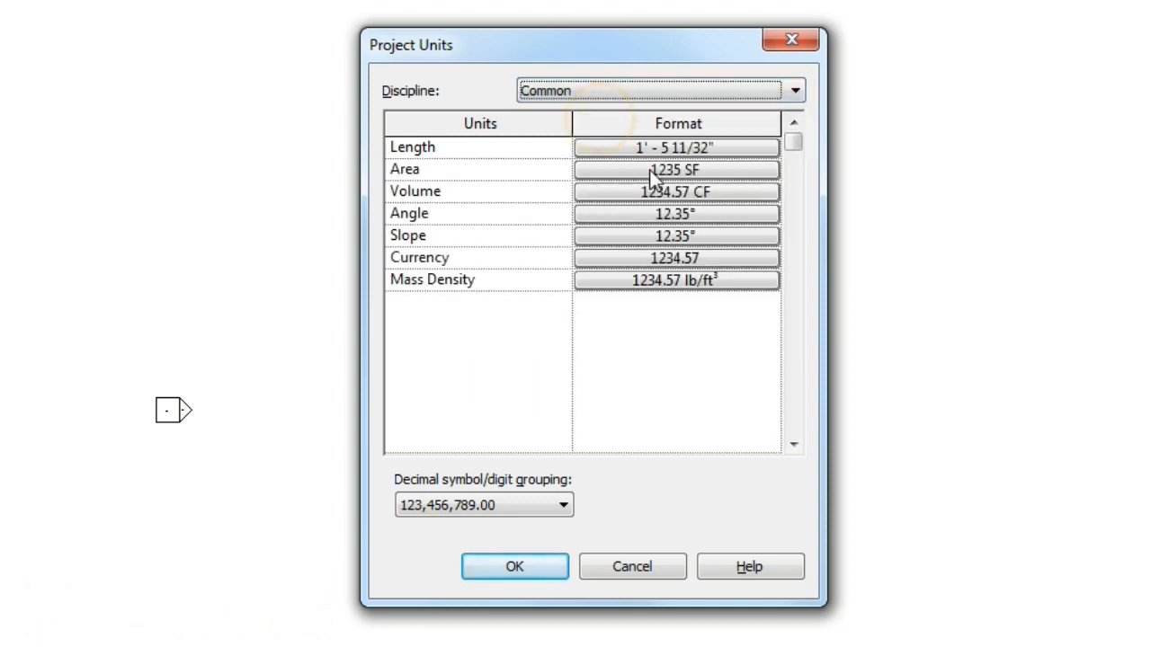
pyautogui.click(651, 146)
pyautogui.click(594, 194)
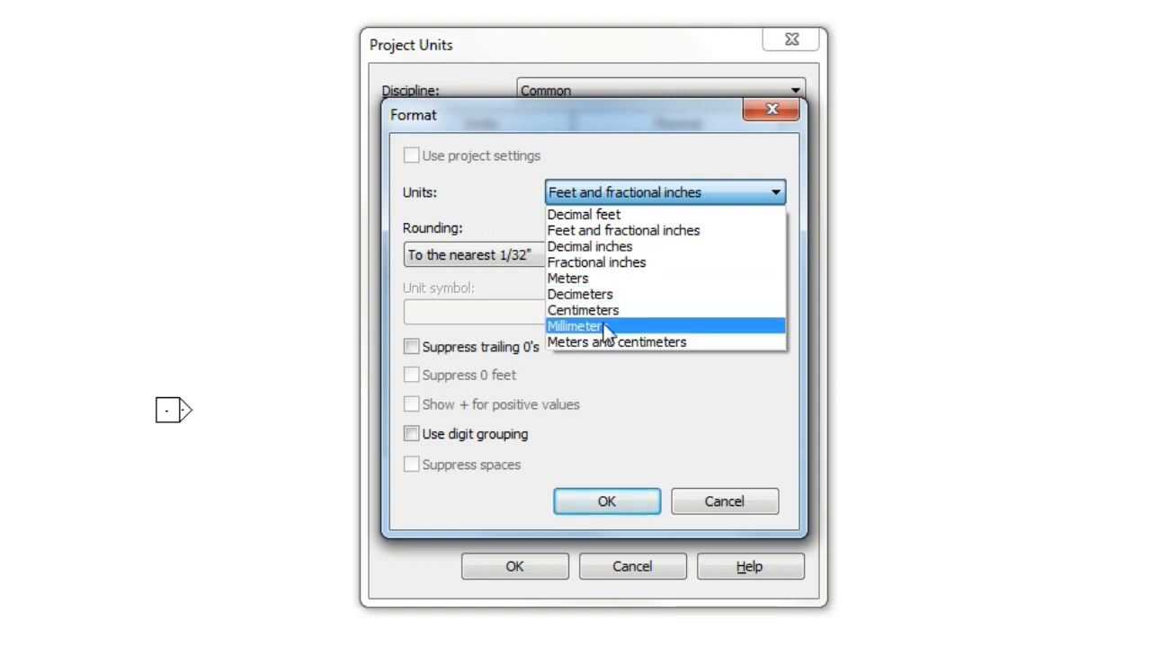
pyautogui.click(605, 278)
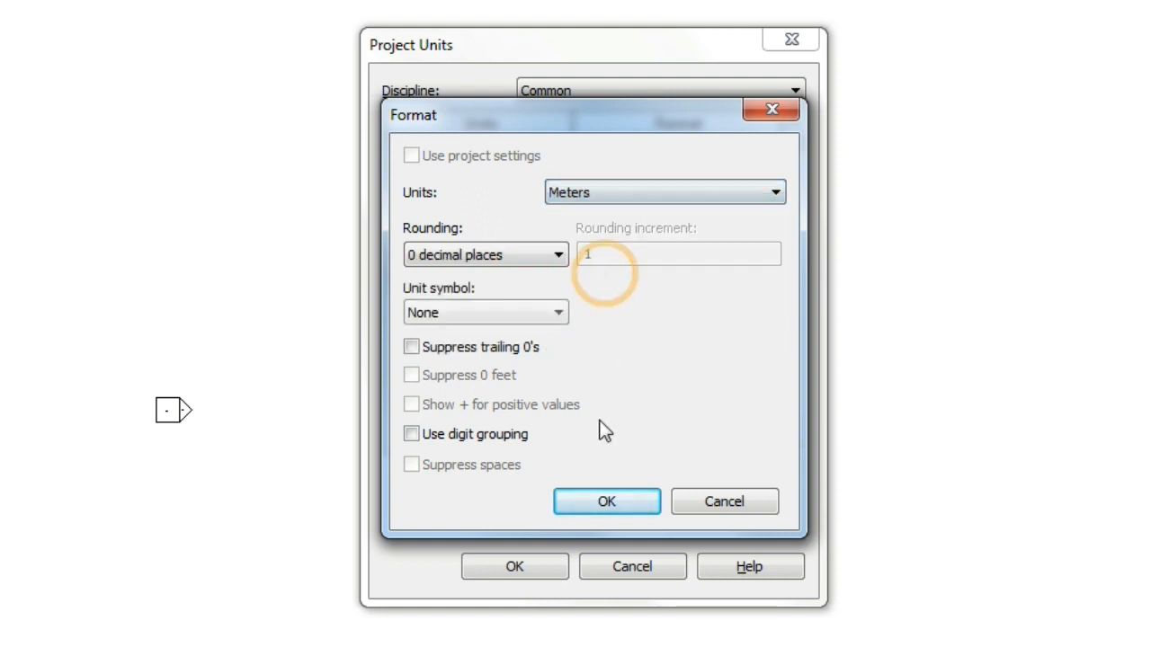
pyautogui.click(514, 255)
pyautogui.click(466, 357)
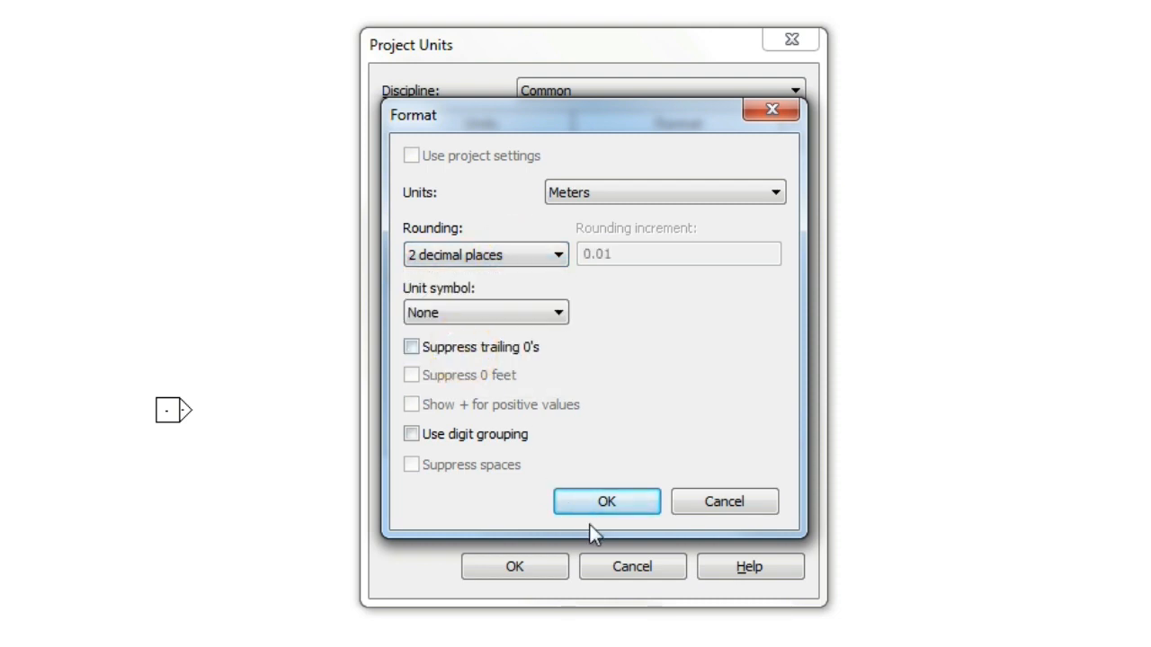
pyautogui.click(596, 499)
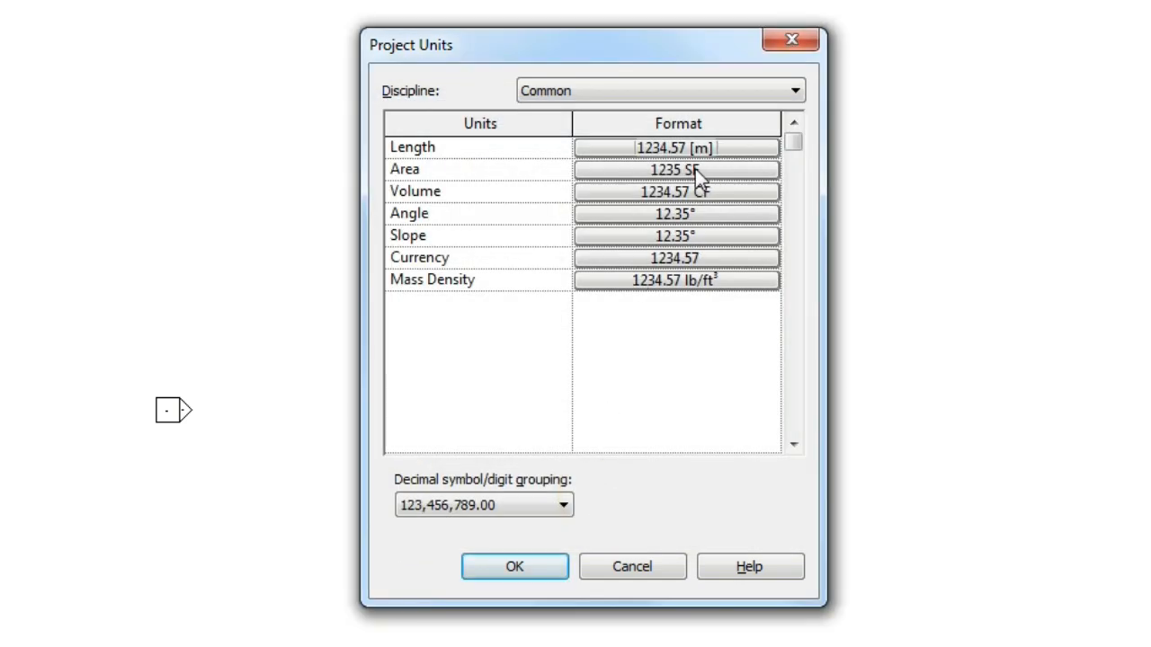
# Step: Set the project's area units to square meters and accept the project unit settings
pyautogui.click(695, 169)
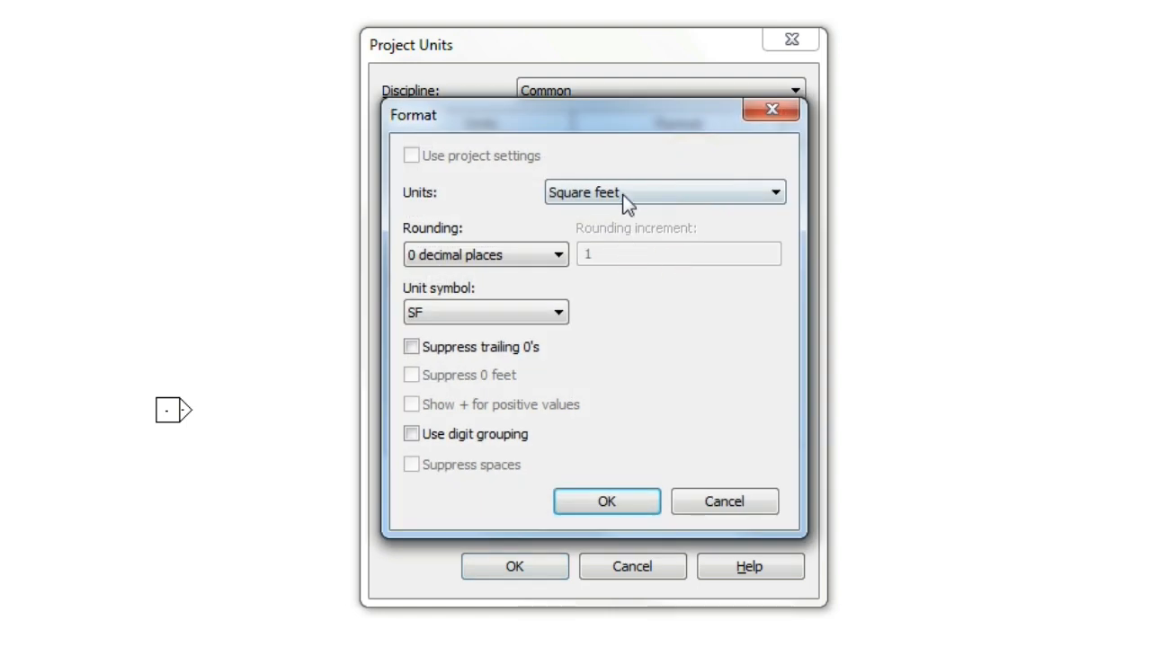
pyautogui.click(621, 192)
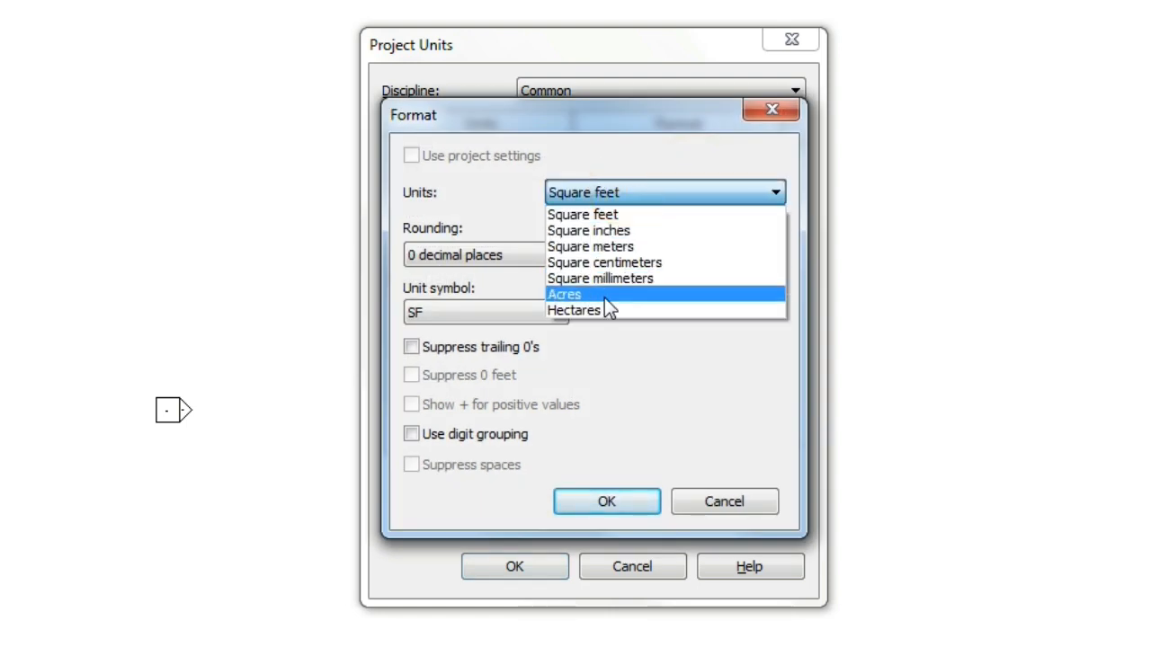
pyautogui.click(604, 247)
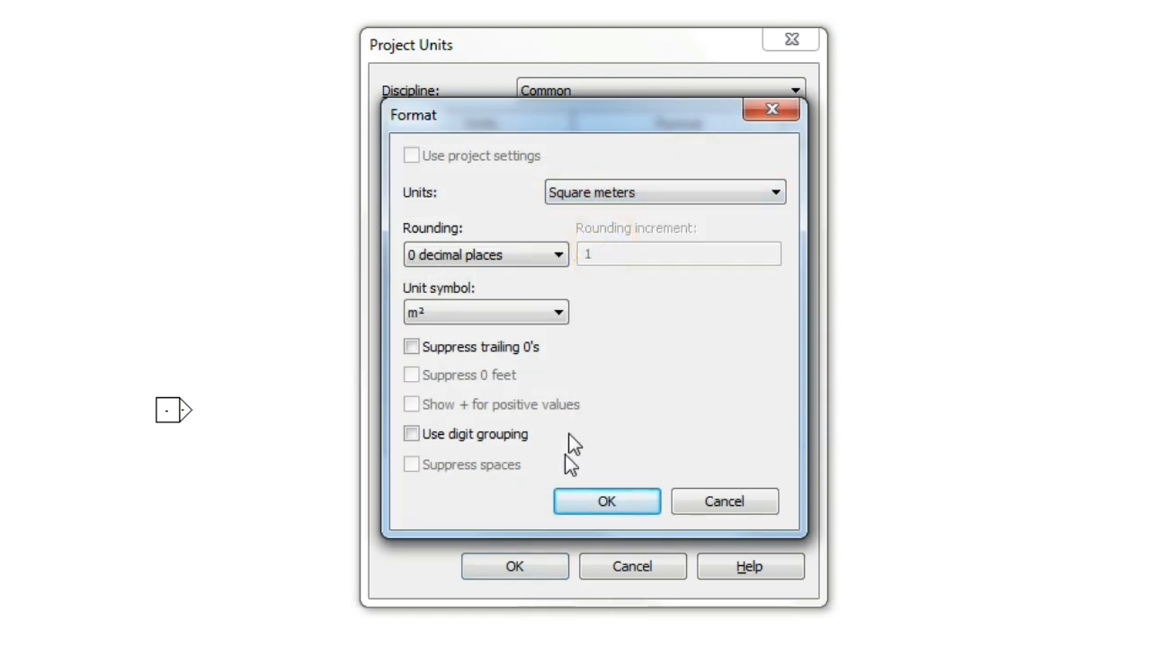
pyautogui.click(608, 502)
pyautogui.click(537, 568)
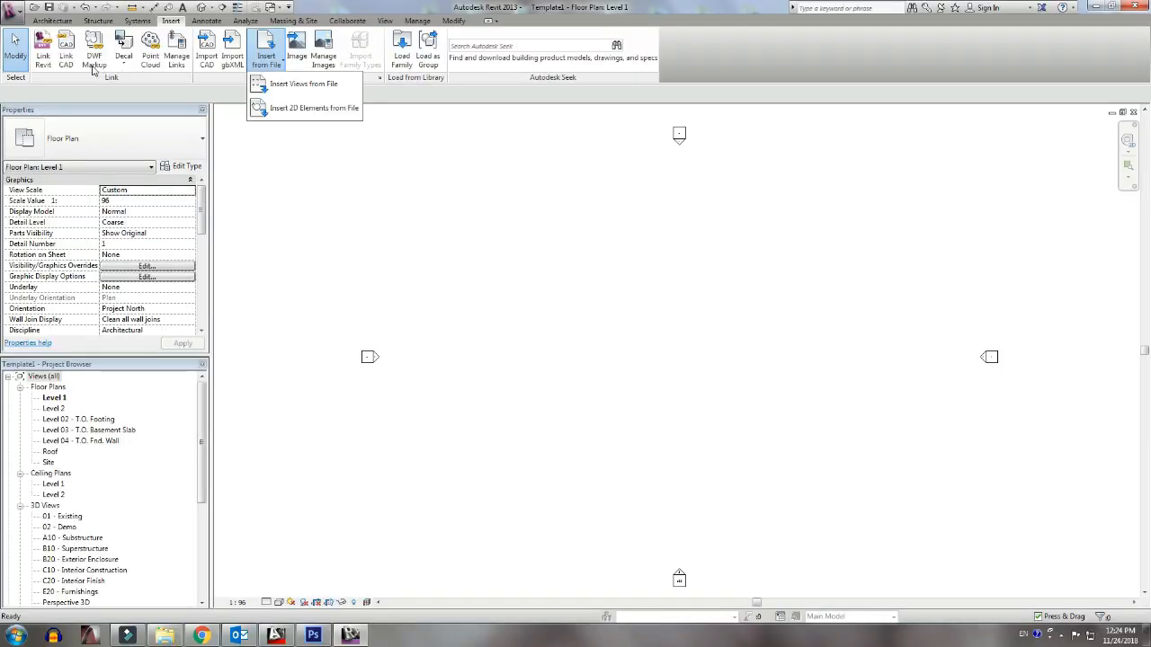
# Step: Import the image GF Plan_001.jpg from its desktop folder and place it between the elevation markers on the Level 1 floor plan
pyautogui.click(297, 52)
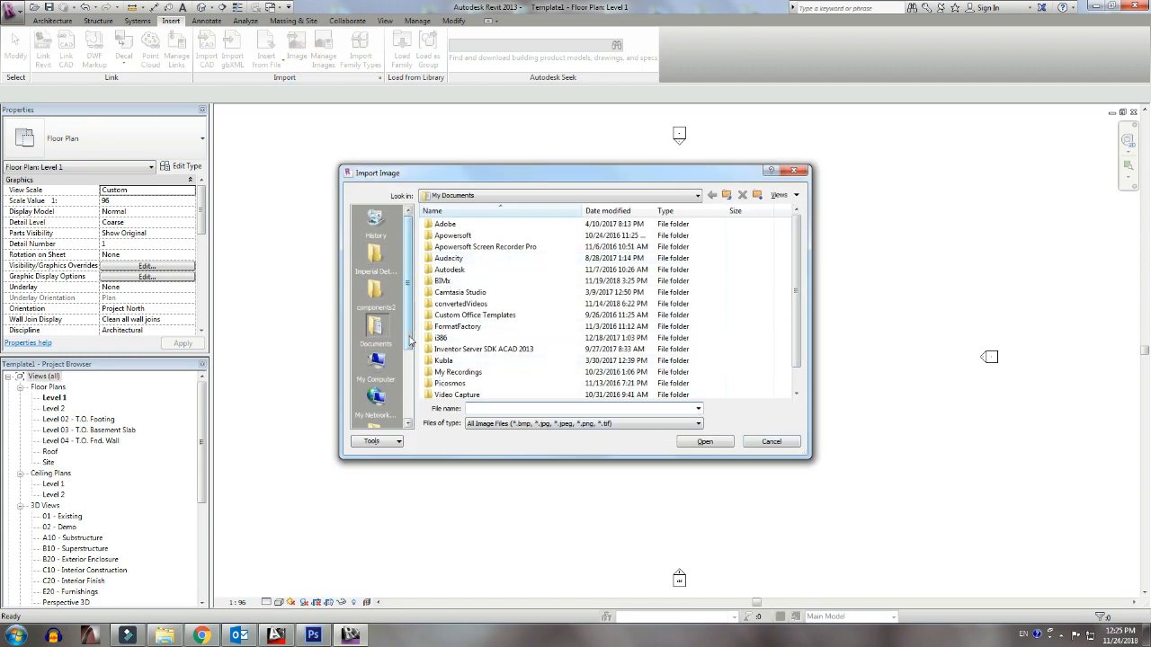
pyautogui.moveTo(409, 340); pyautogui.dragTo(409, 415)
pyautogui.click(376, 365)
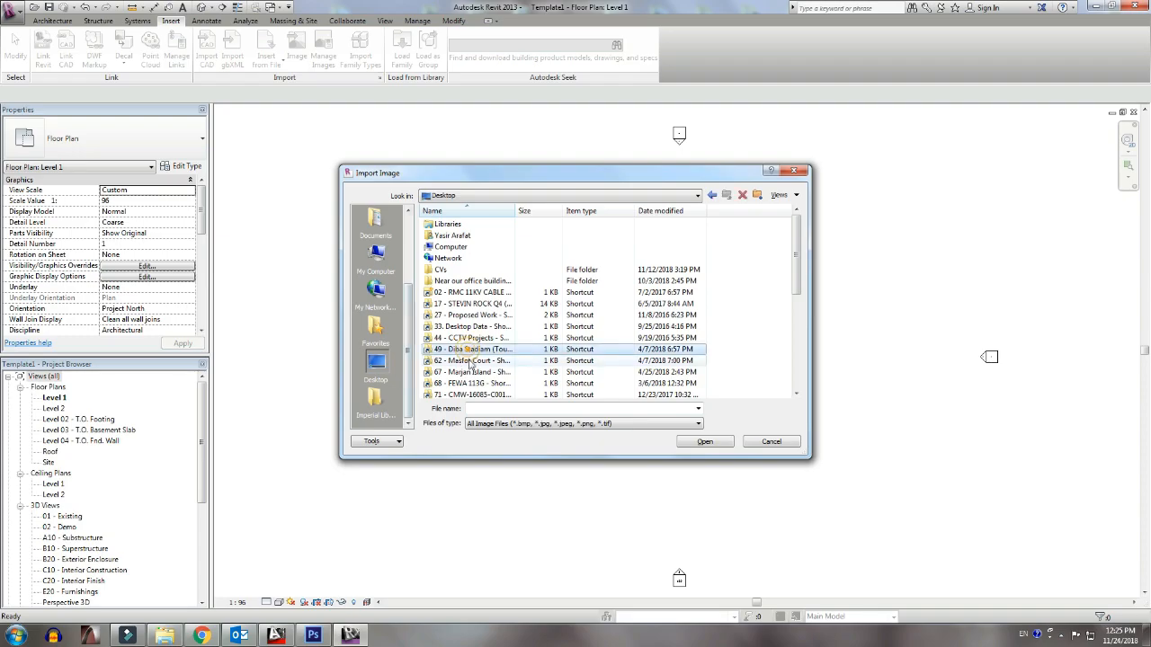
pyautogui.scroll(-6, 469, 367)
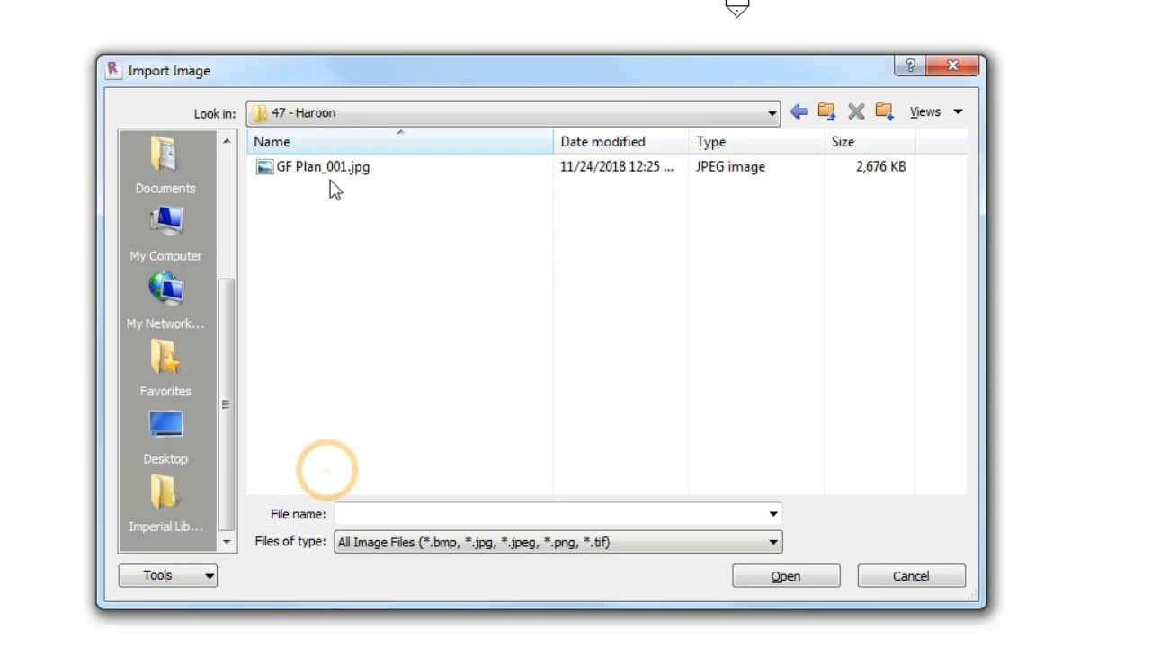
pyautogui.doubleClick(329, 181)
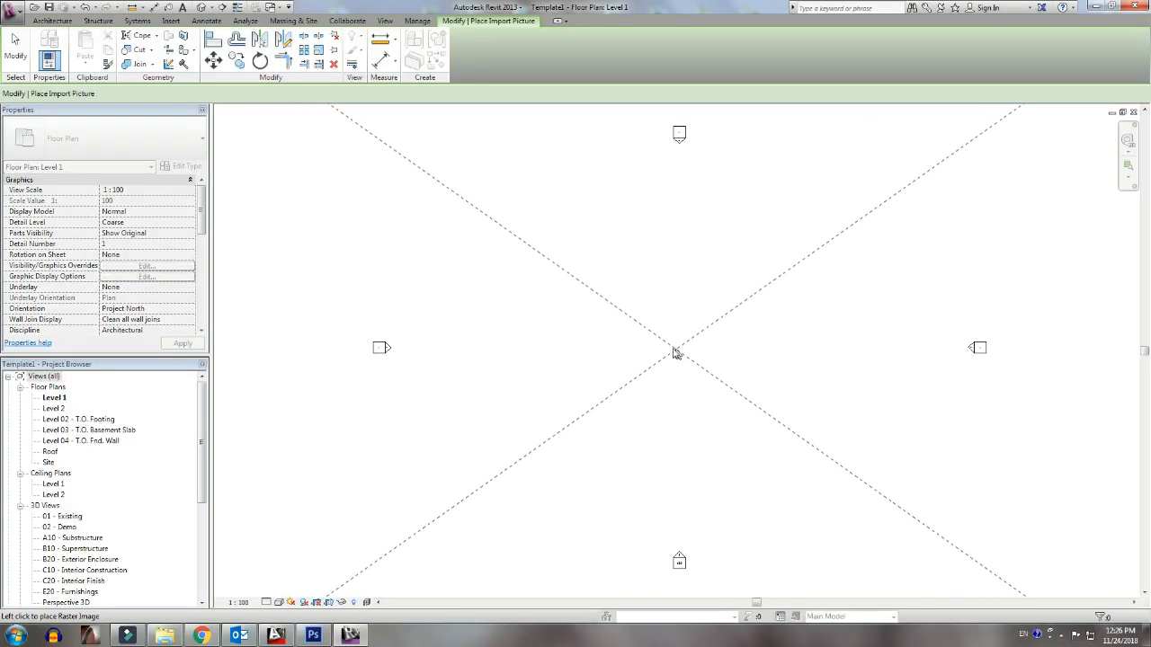
pyautogui.click(671, 347)
pyautogui.press('Escape')
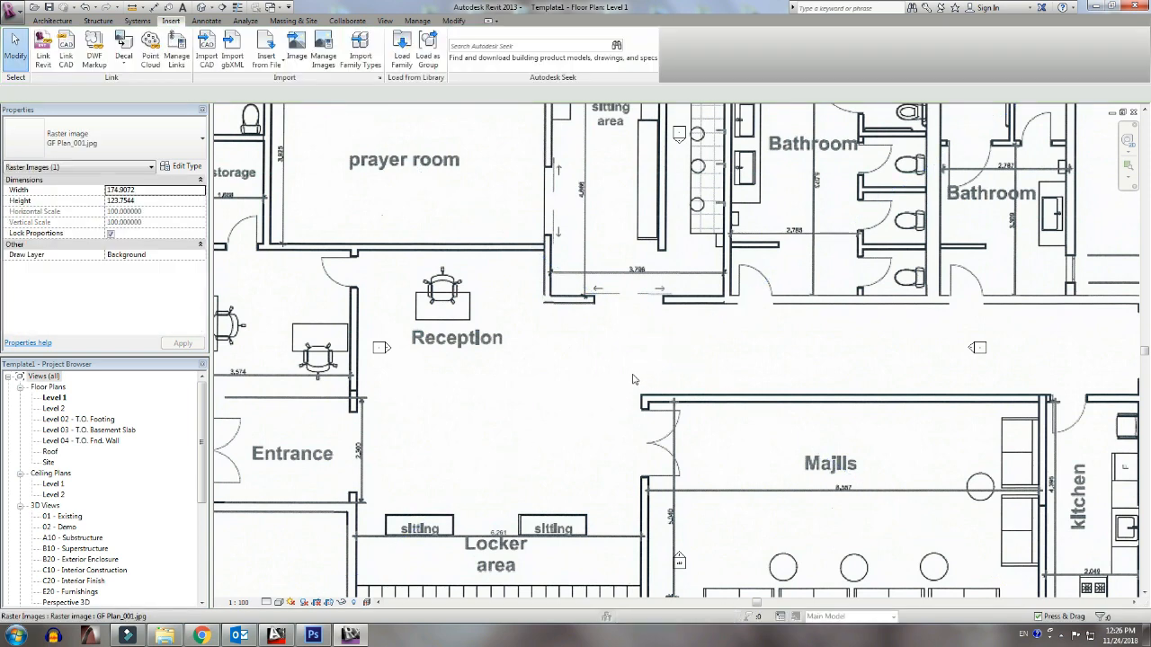
# Step: Scale the plan image graphically between the ends of its overall lower dimension, setting that length to 20.731 m
pyautogui.click(639, 363)
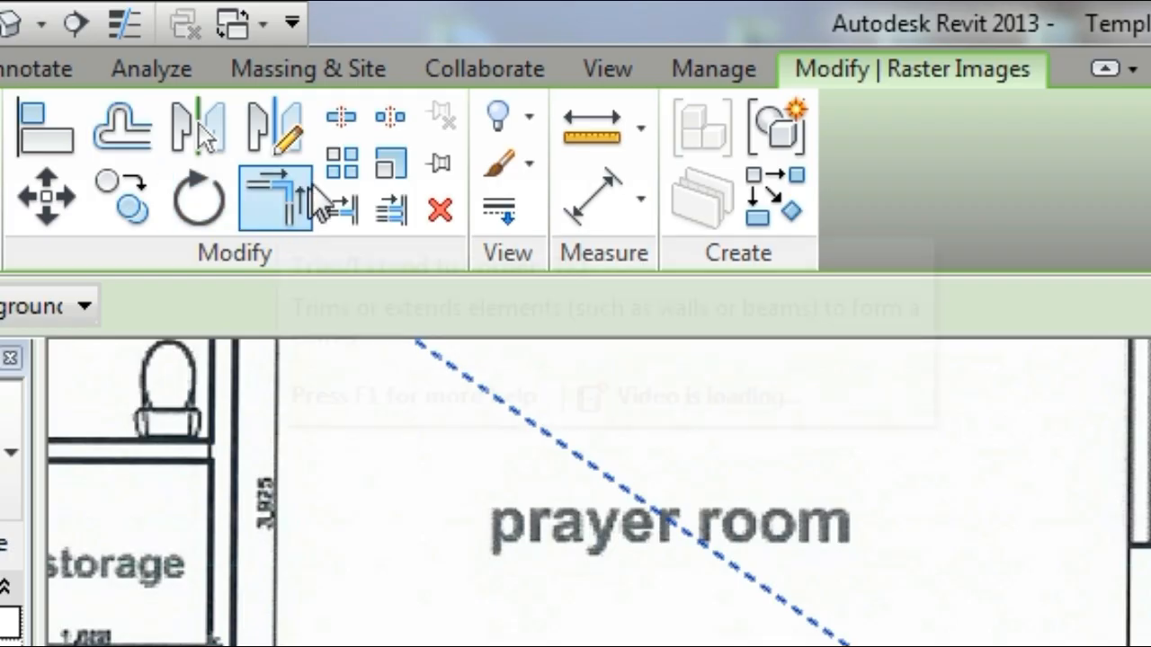
pyautogui.click(318, 52)
pyautogui.moveTo(786, 546); pyautogui.dragTo(744, 318, button='middle')
pyautogui.scroll(-4, 485, 470)
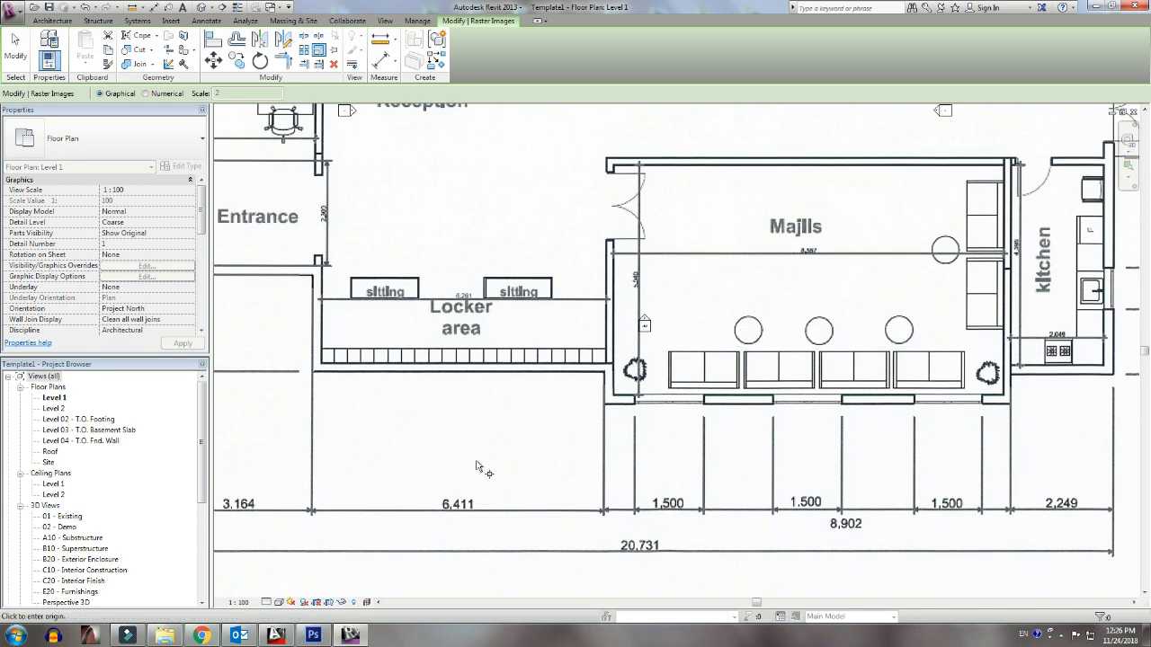
pyautogui.scroll(2, 522, 475)
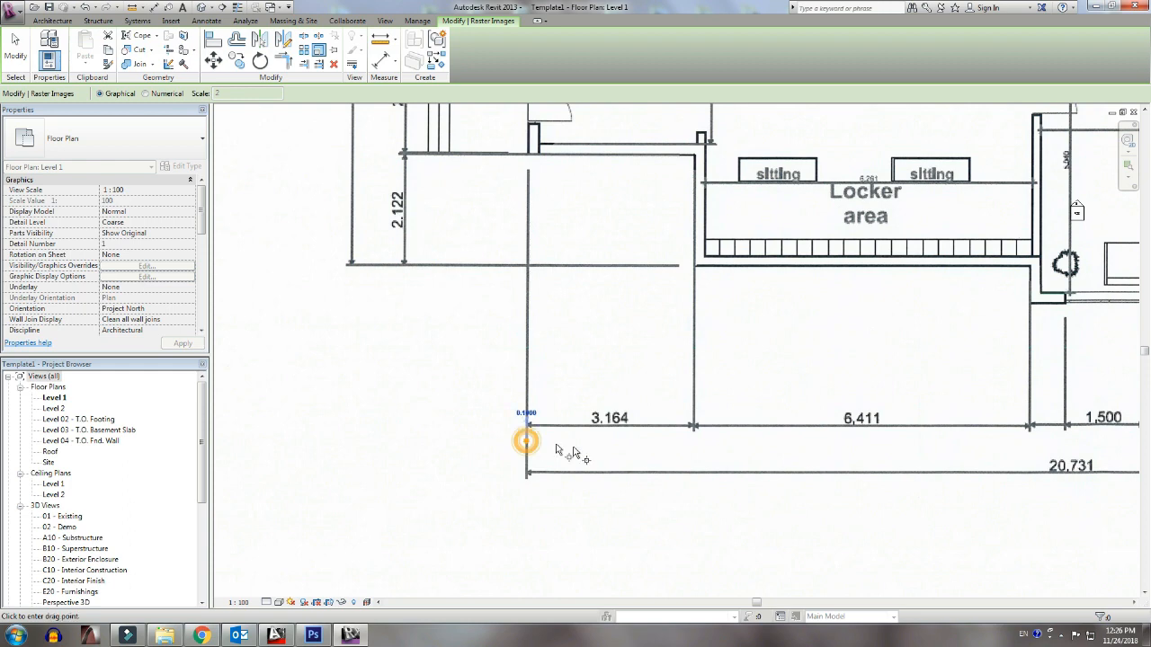
pyautogui.scroll(-3, 597, 458)
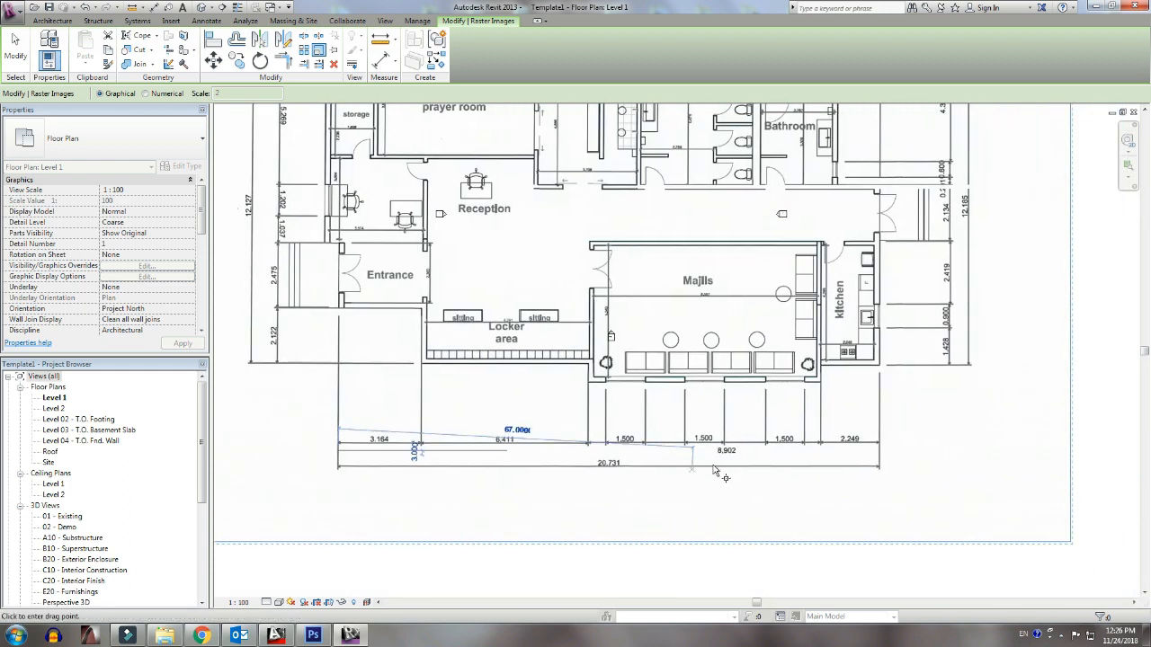
pyautogui.scroll(4, 881, 458)
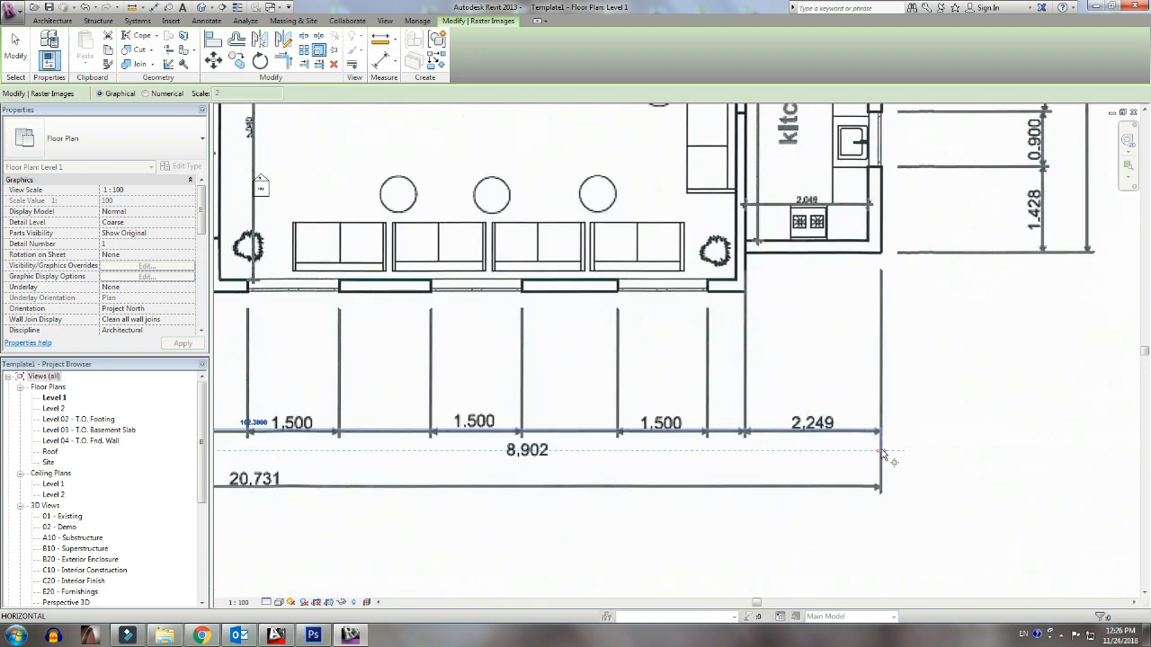
pyautogui.scroll(3, 881, 456)
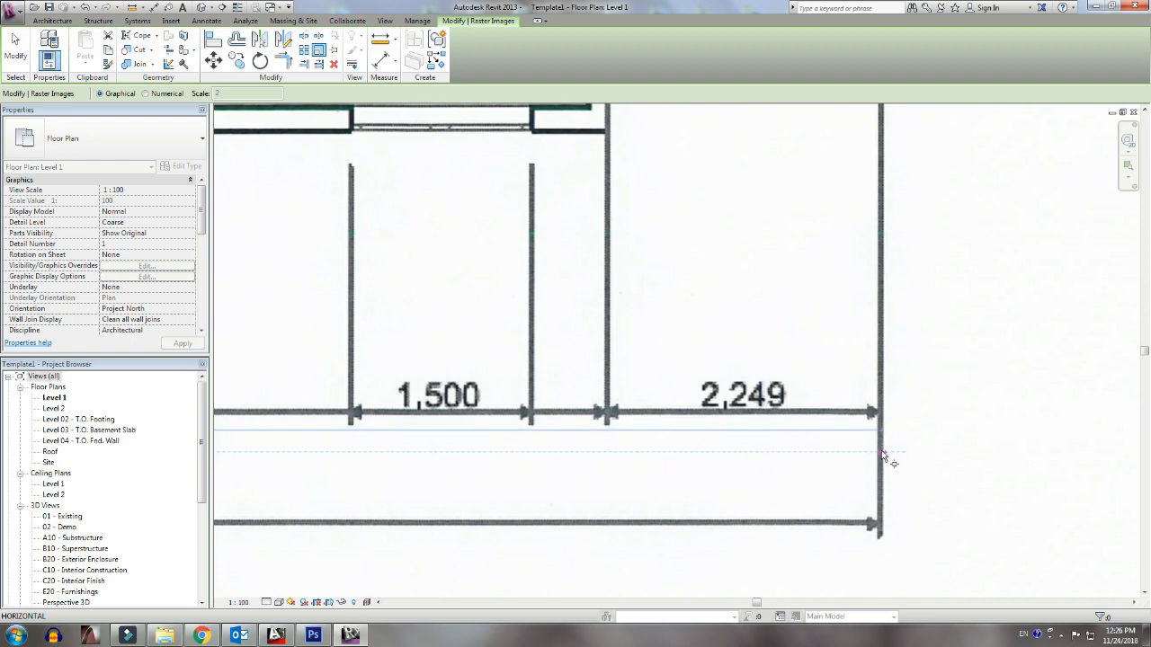
pyautogui.click(881, 453)
pyautogui.scroll(-5, 878, 454)
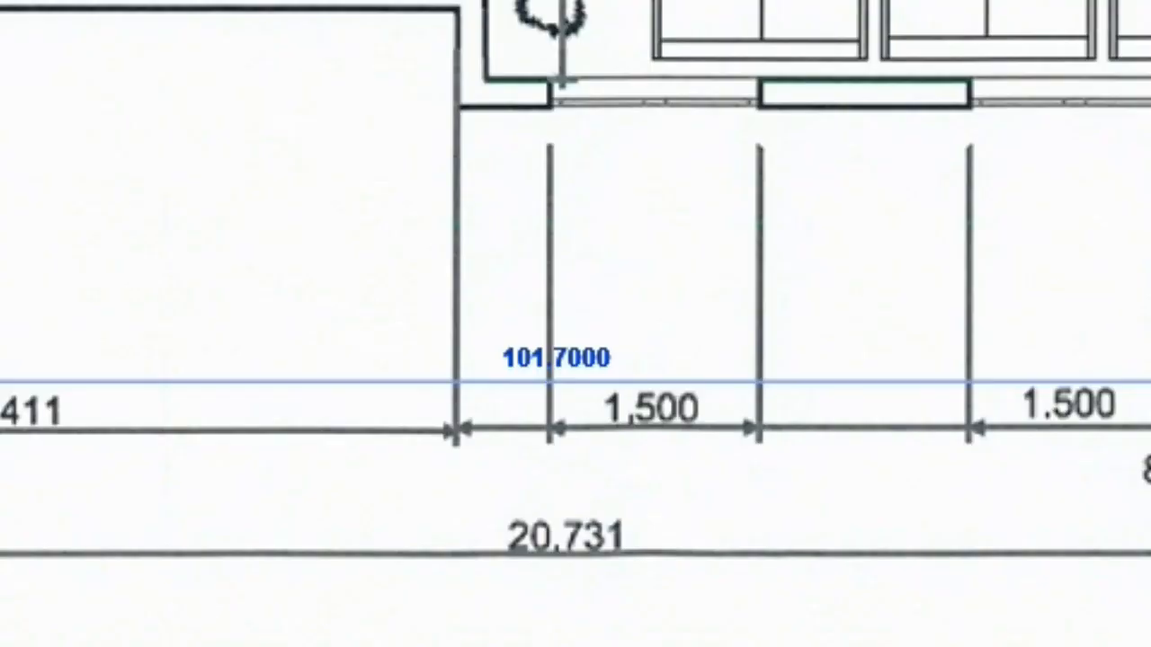
pyautogui.write('20.731')
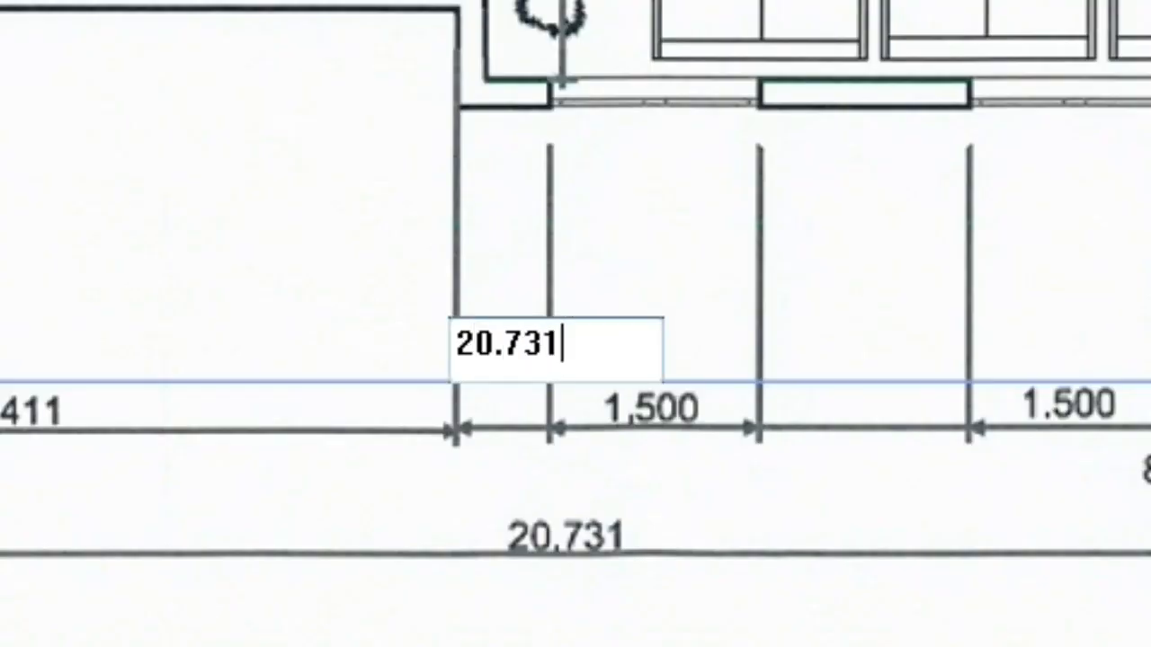
pyautogui.press('Return')
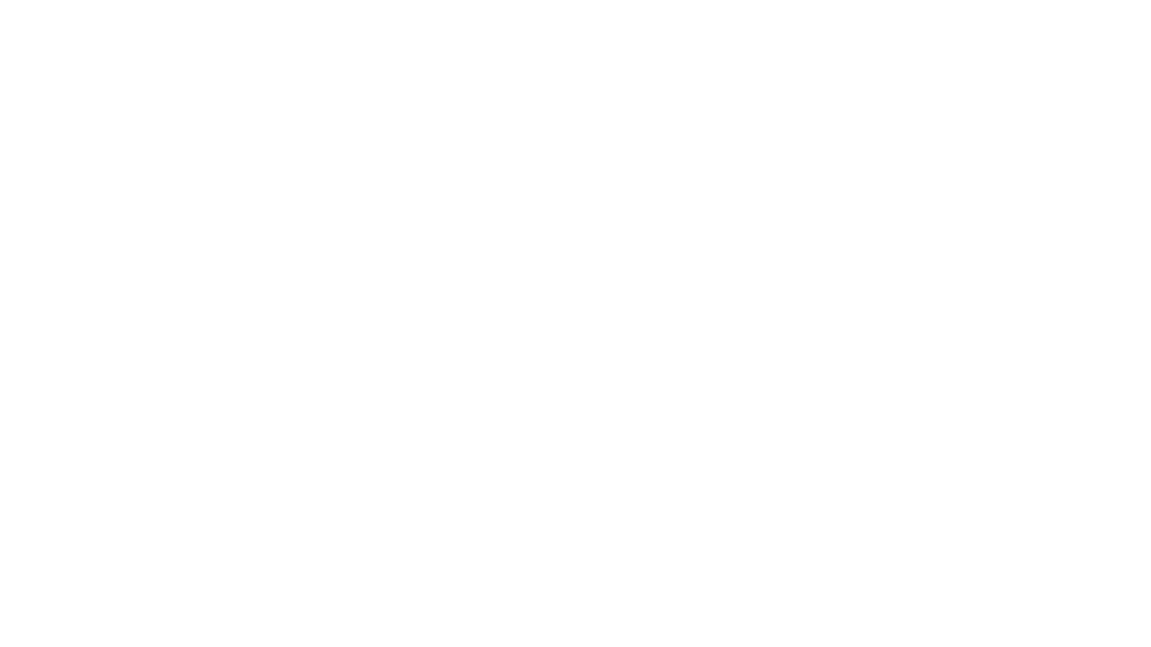
# Step: Move the scaled plan image into the area between the four elevation markers and deselect it
pyautogui.scroll(-2, 615, 414)
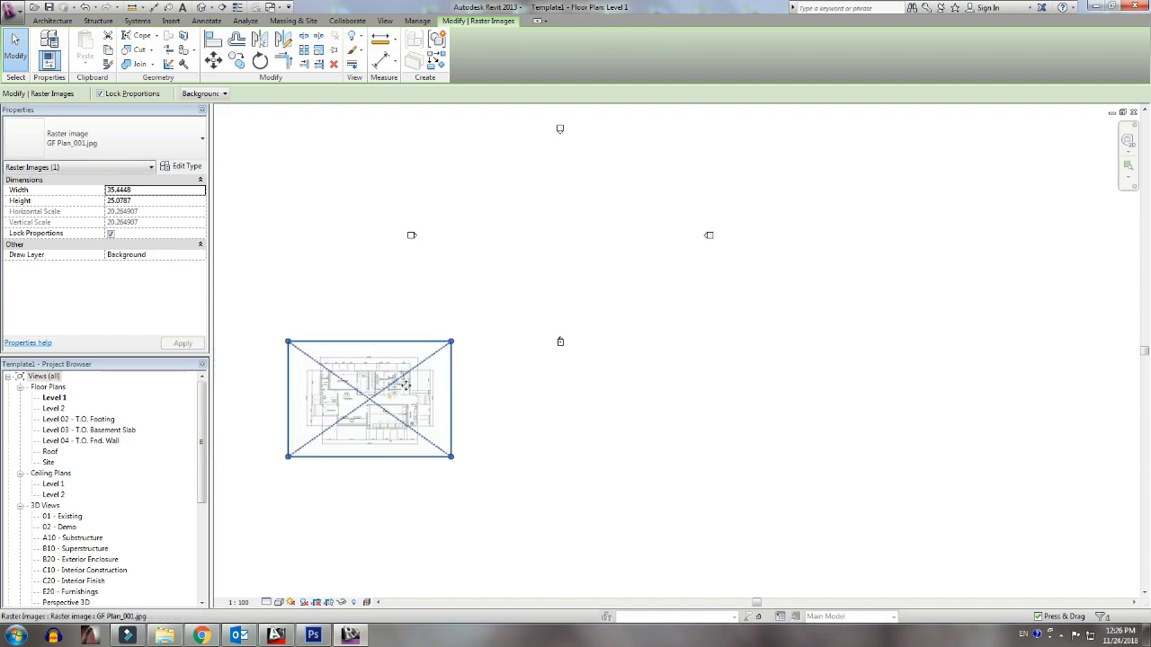
pyautogui.moveTo(387, 397); pyautogui.dragTo(570, 228)
pyautogui.scroll(2, 542, 215)
pyautogui.click(881, 341)
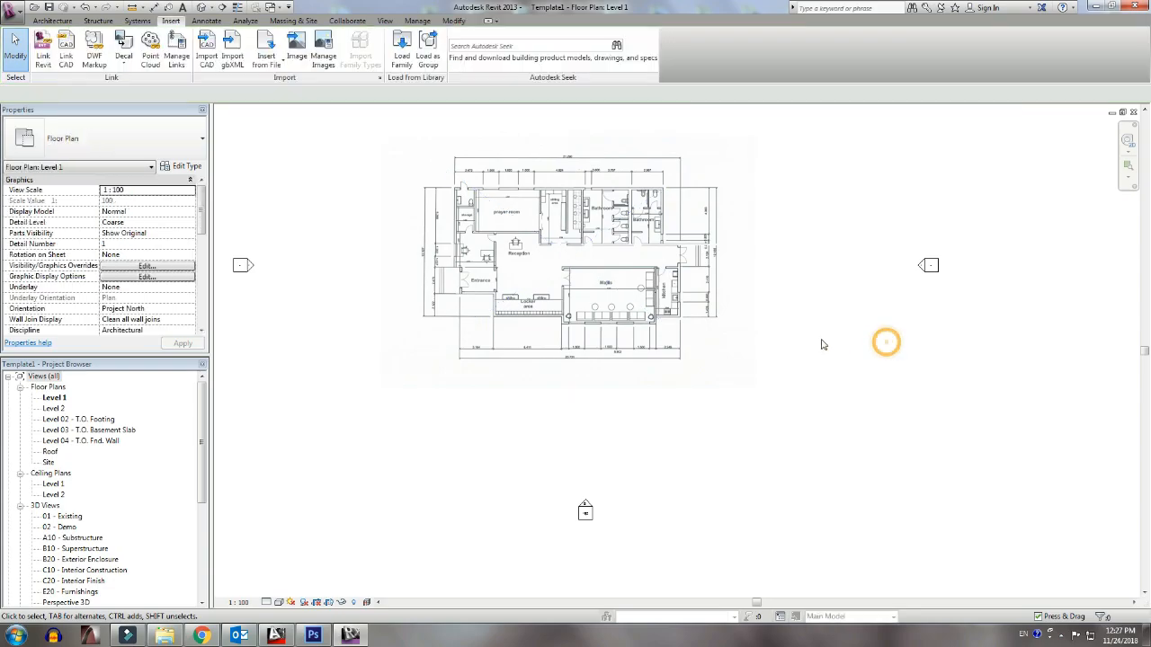
# Step: Start a basic wall of type Generic - 8" and set its structural layer thickness to 0.2 m
pyautogui.scroll(3, 539, 206)
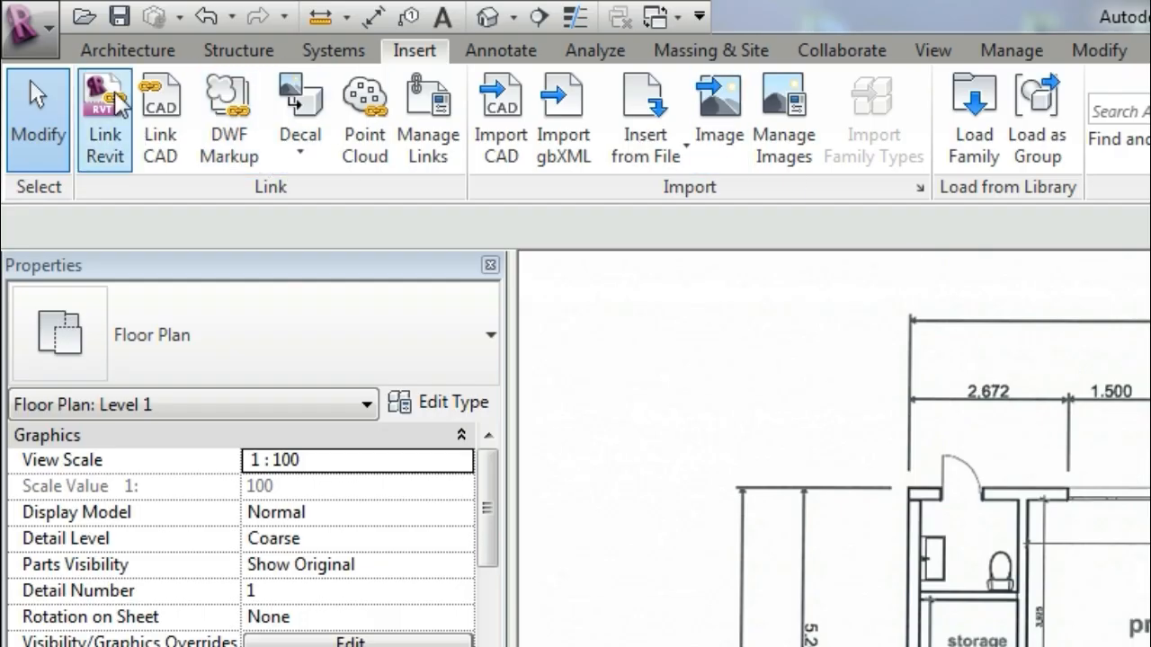
pyautogui.click(45, 20)
pyautogui.click(108, 117)
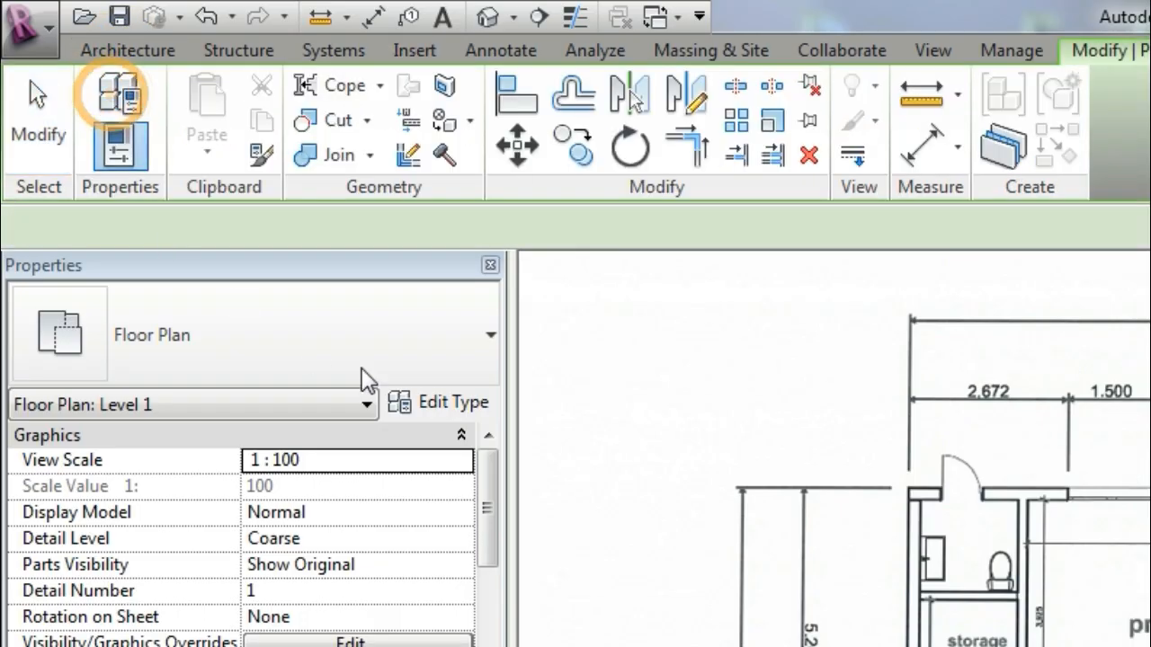
pyautogui.click(458, 406)
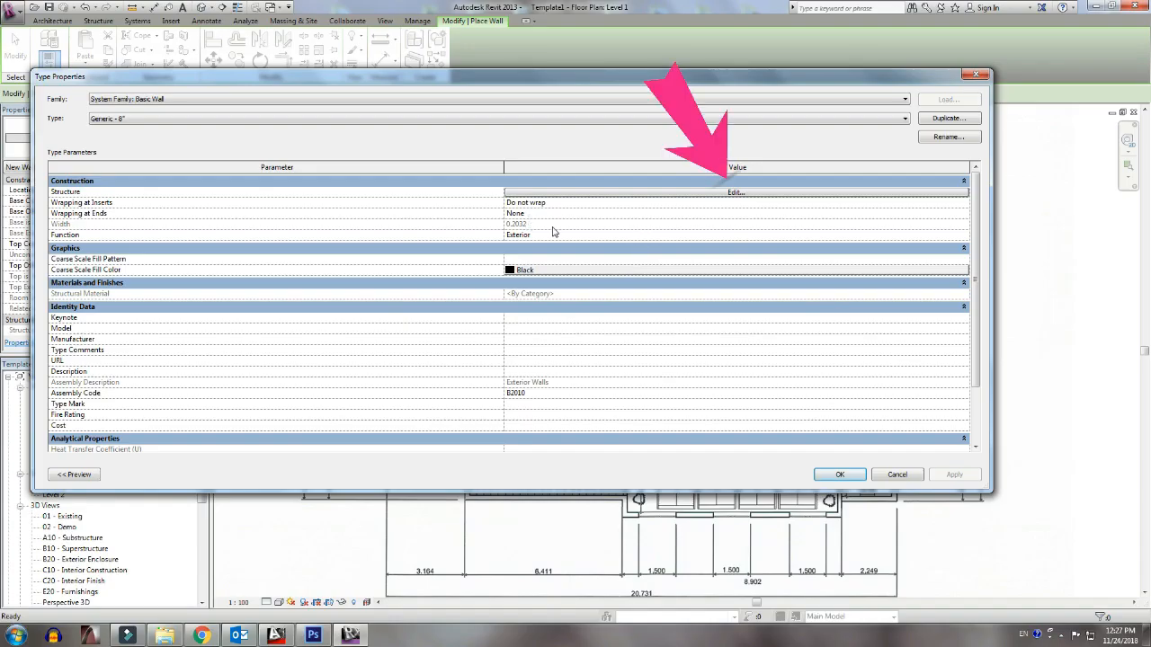
pyautogui.click(712, 193)
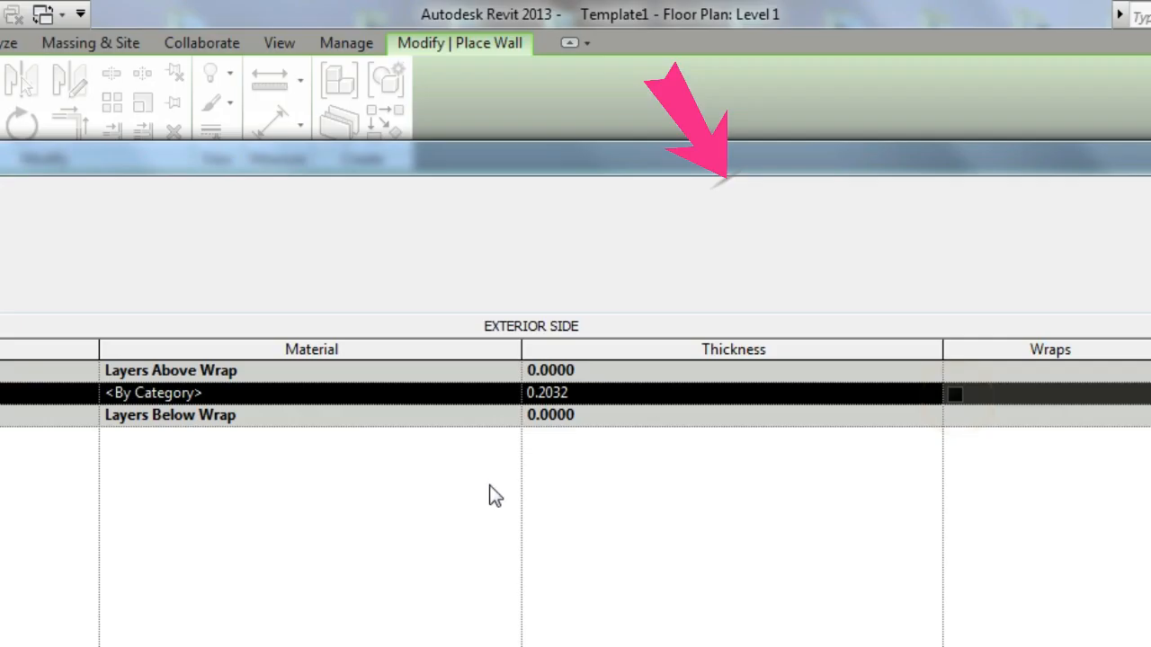
pyautogui.click(550, 187)
pyautogui.doubleClick(617, 393)
pyautogui.write('0.2')
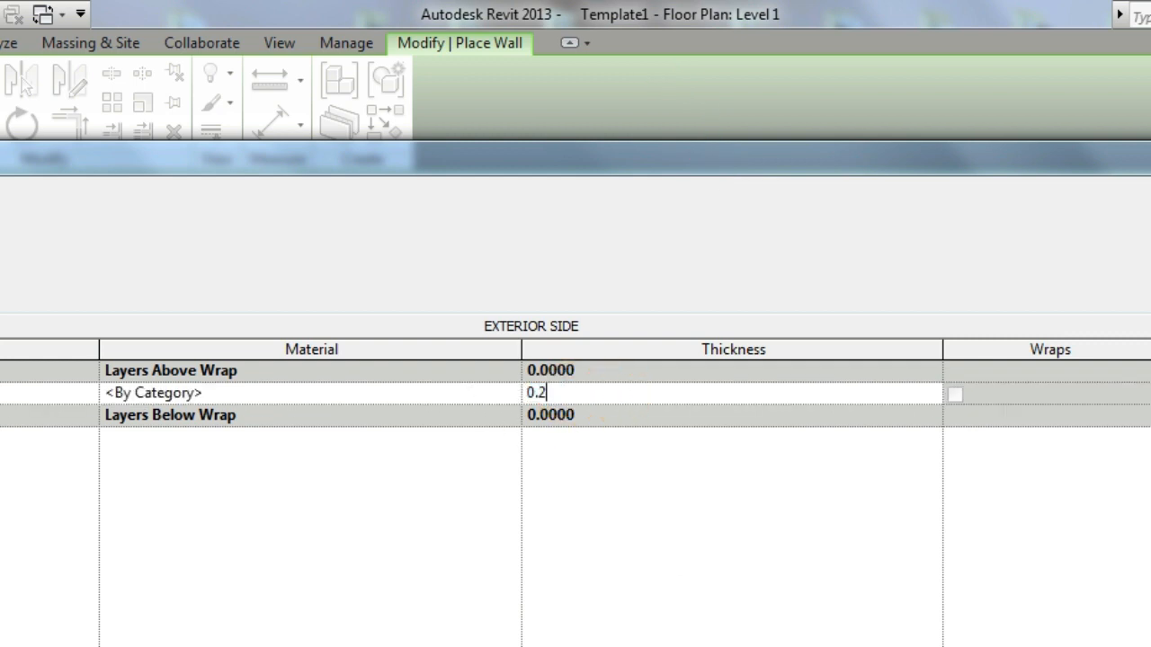
pyautogui.press('Tab')
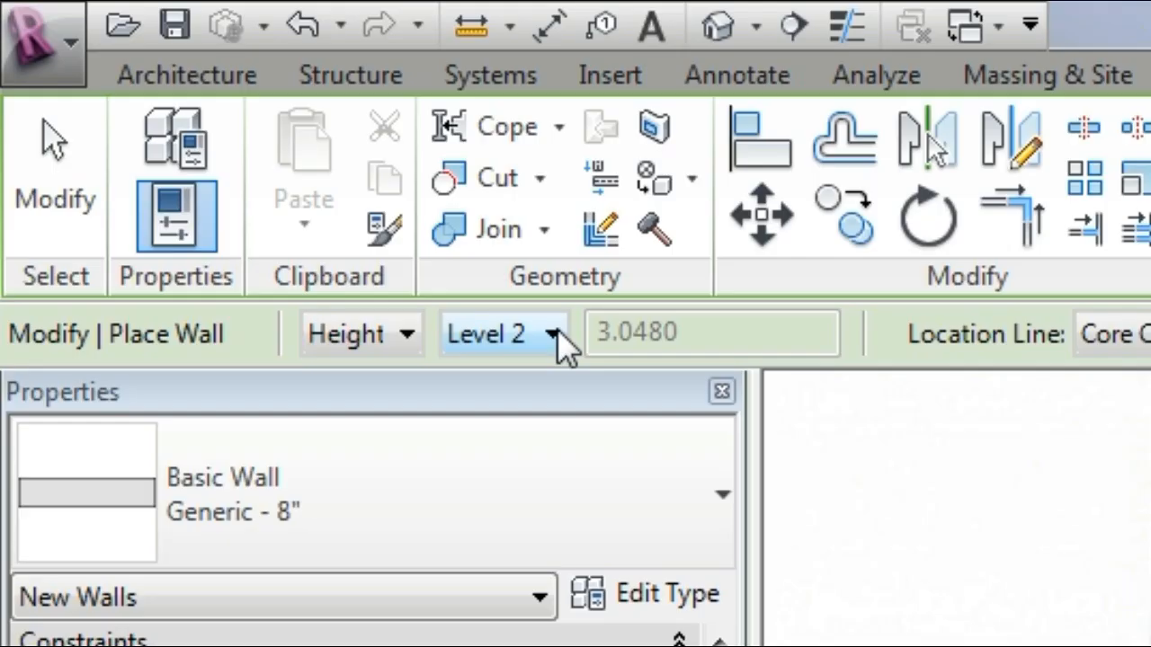
# Step: Try to set the new walls' height limit to Level 1
pyautogui.click(155, 93)
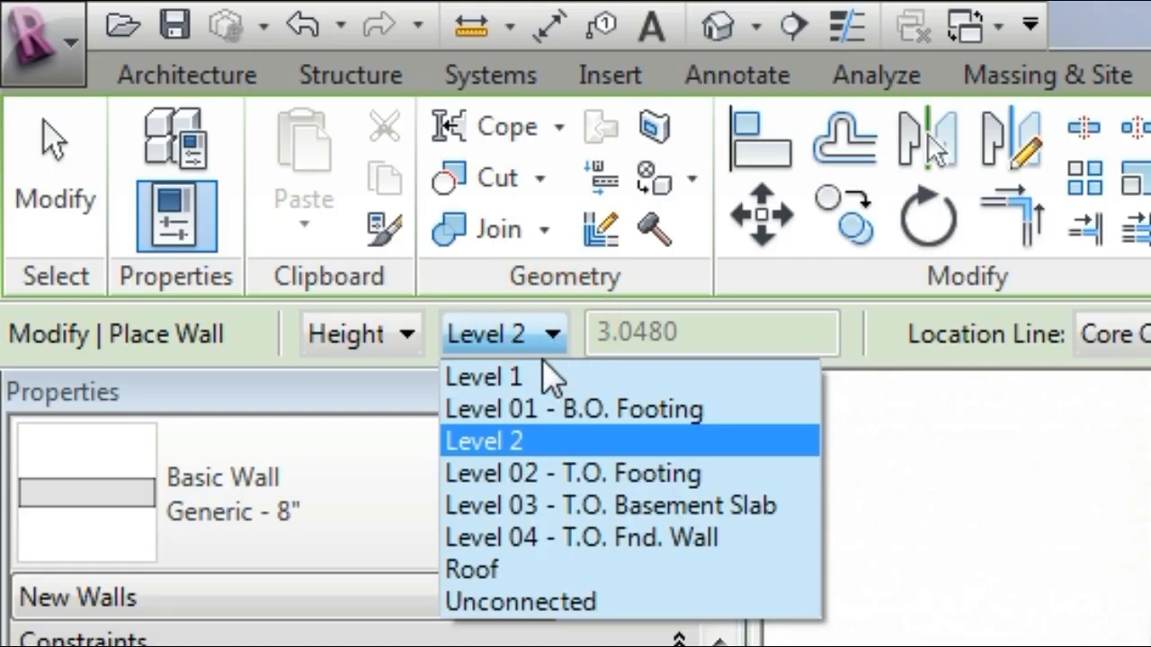
pyautogui.click(544, 371)
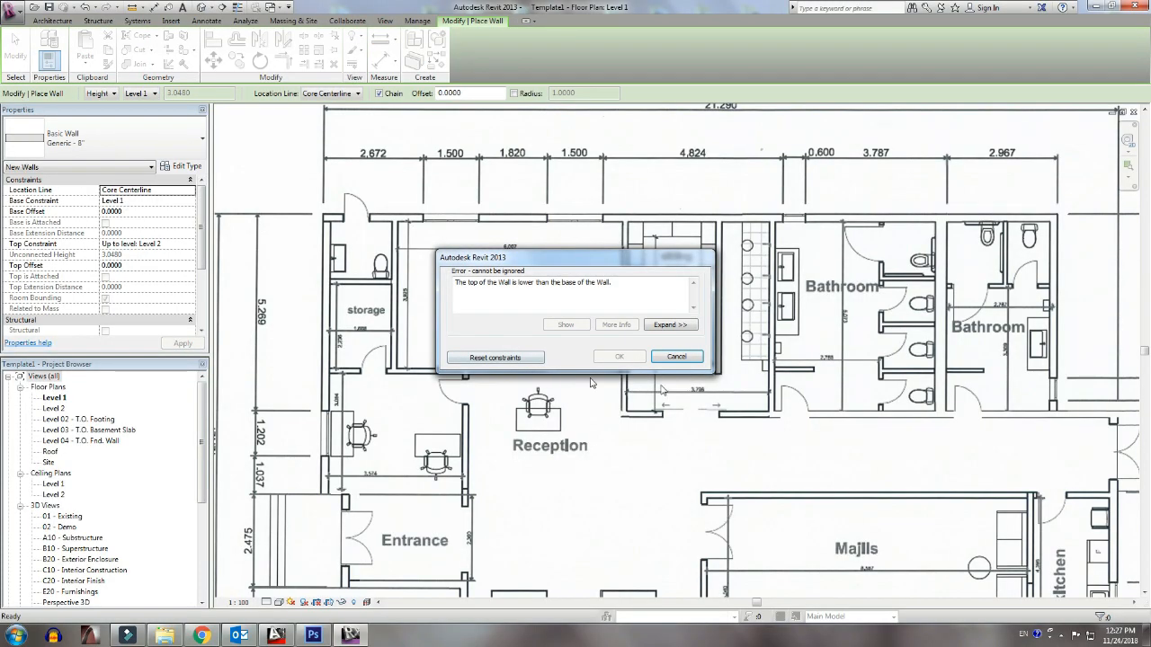
pyautogui.click(677, 357)
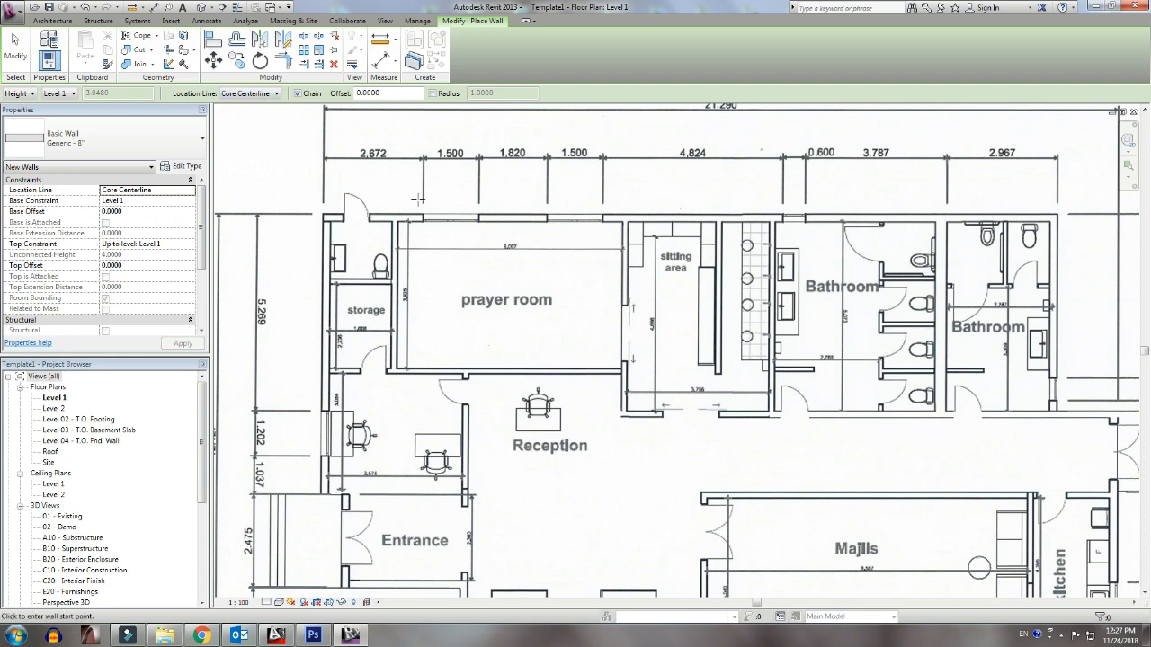
# Step: Set the new walls' location line to Finish Face: Exterior
pyautogui.moveTo(427, 249); pyautogui.dragTo(441, 91, button='middle')
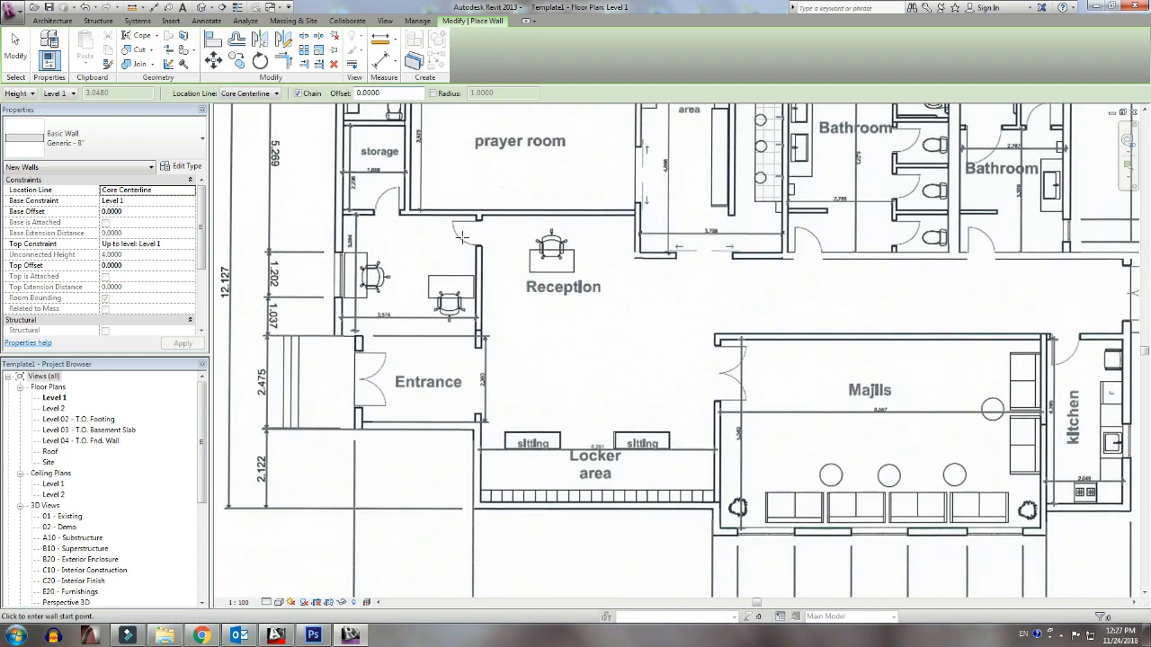
pyautogui.moveTo(462, 236); pyautogui.dragTo(462, 429, button='middle')
pyautogui.scroll(2, 370, 241)
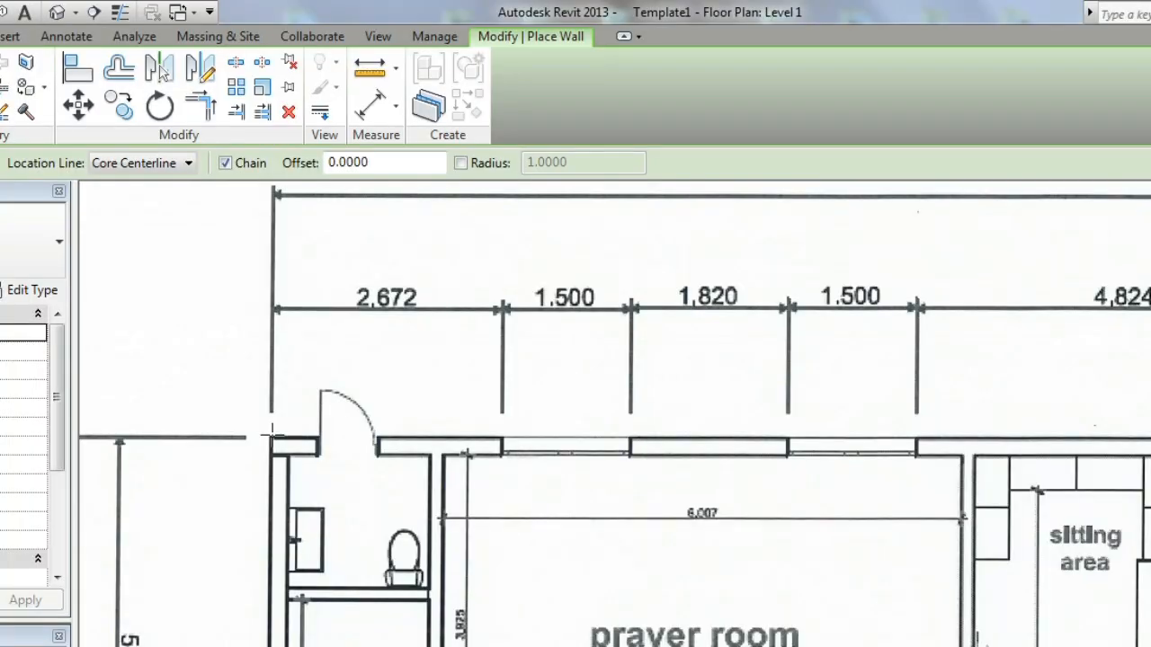
pyautogui.click(153, 166)
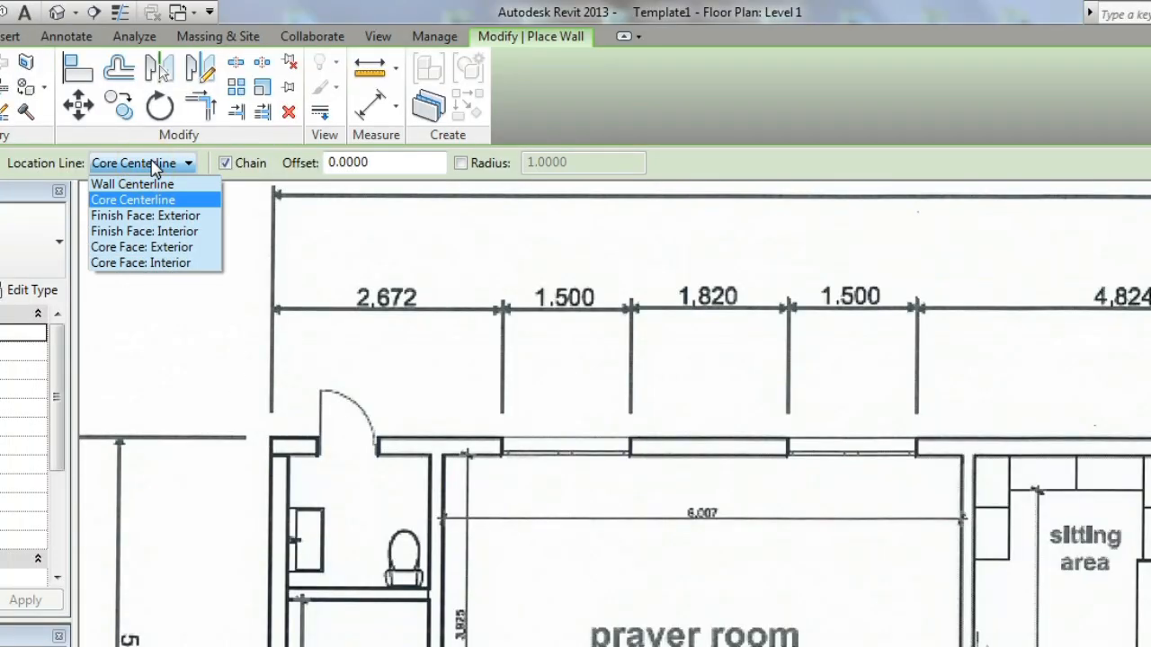
pyautogui.click(147, 215)
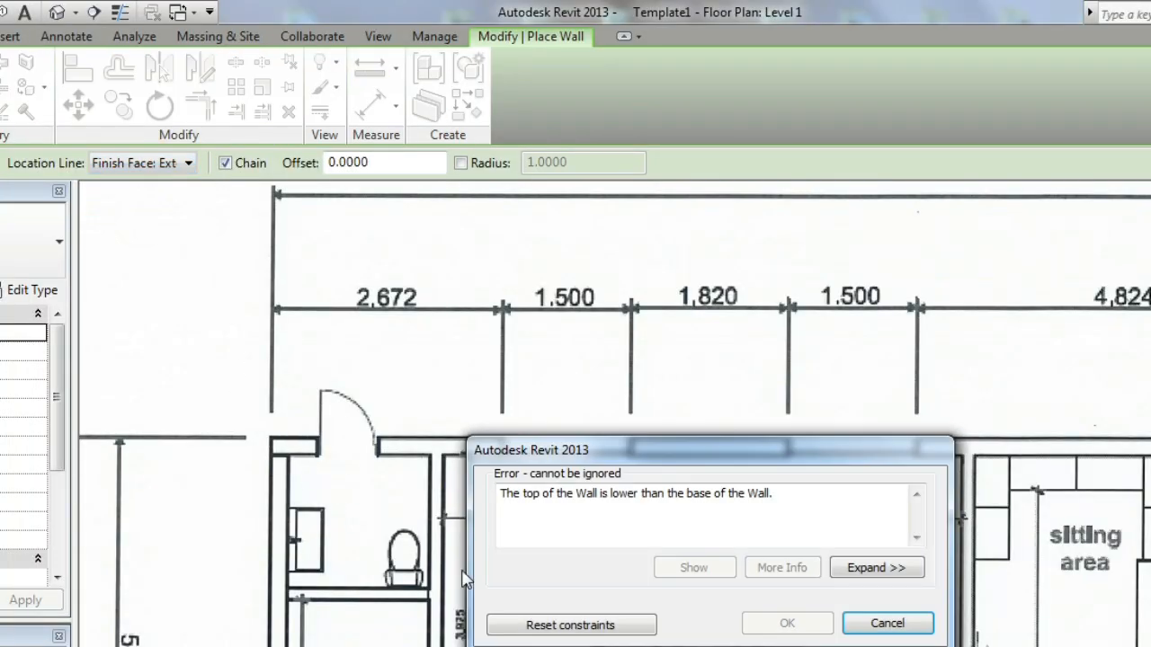
pyautogui.click(922, 625)
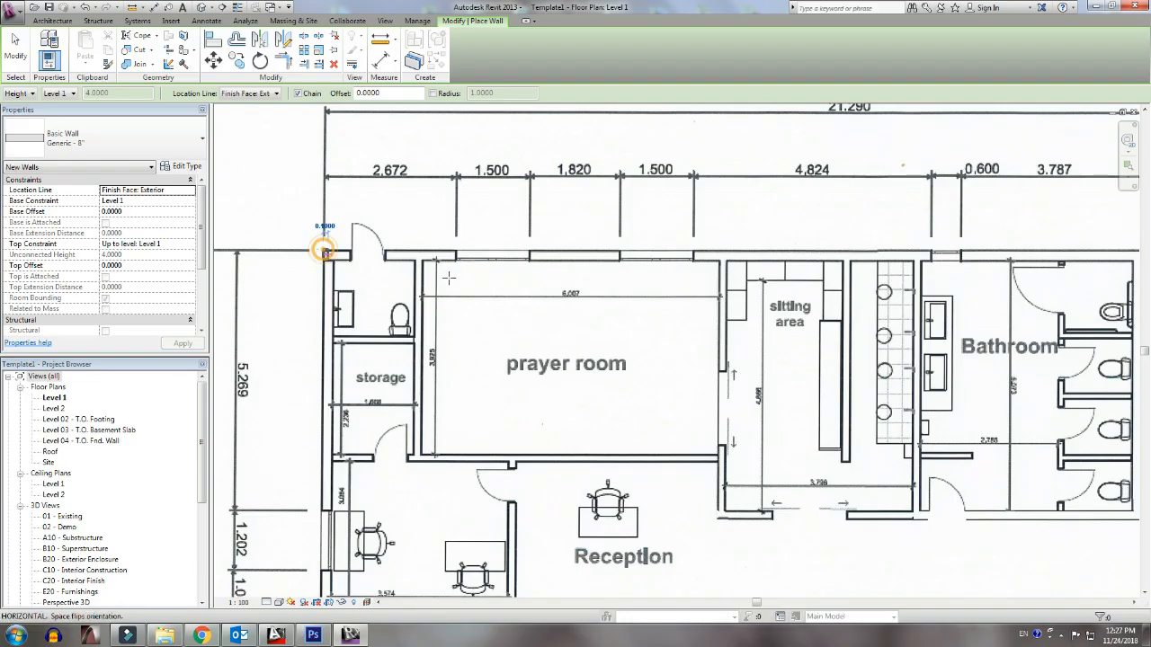
# Step: Draw the straight exterior wall along the plan's upper edge, from the toilet's outer corner to the far bathroom corner
pyautogui.scroll(-3, 607, 252)
pyautogui.moveTo(809, 257); pyautogui.dragTo(582, 276, button='middle')
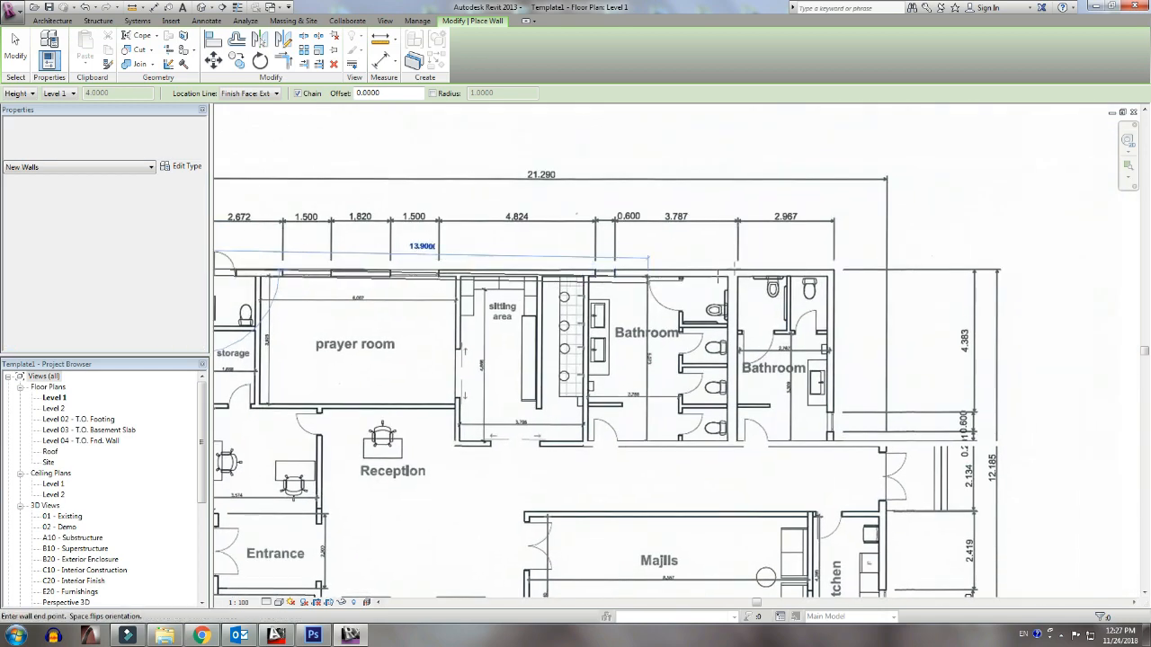
pyautogui.scroll(3, 831, 270)
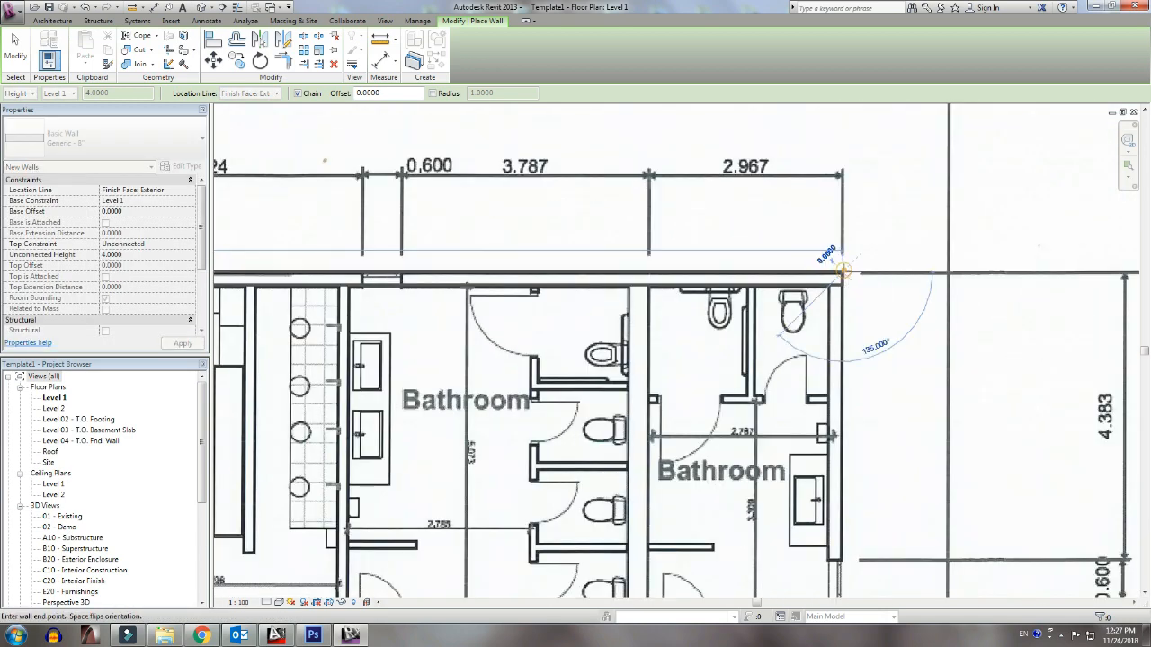
# Step: Continue the exterior wall about 5.4 m down the far bathroom's outer side to the corridor and end the chain
pyautogui.scroll(1, 858, 447)
pyautogui.moveTo(856, 445); pyautogui.dragTo(826, 236, button='middle')
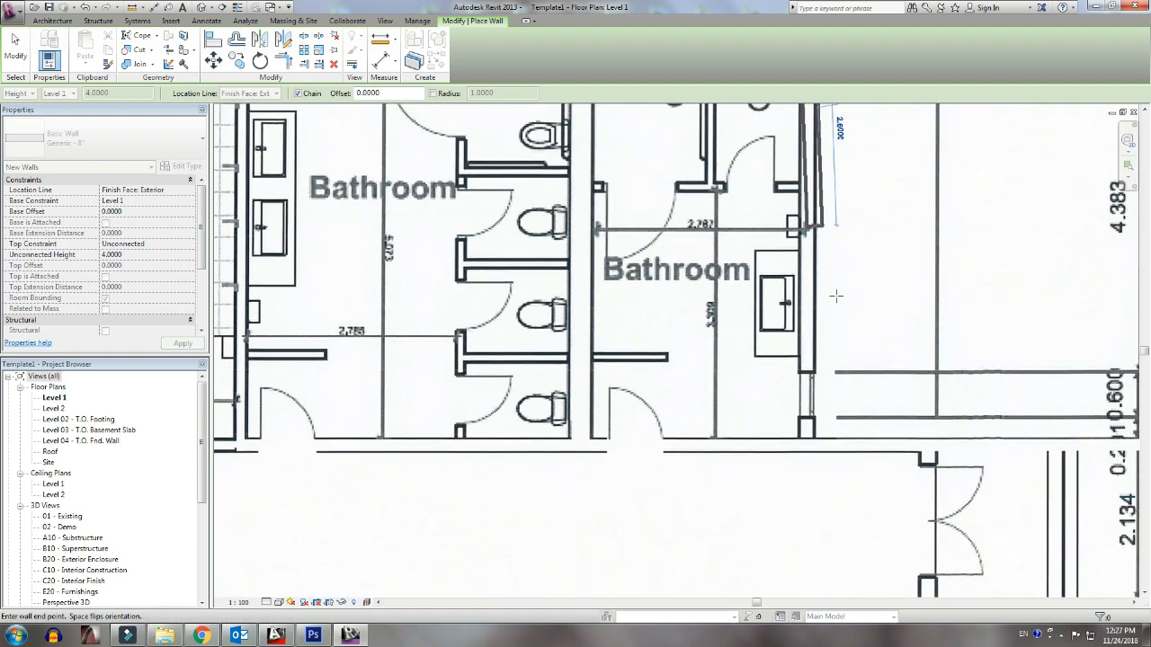
pyautogui.scroll(-1, 836, 296)
pyautogui.scroll(-3, 818, 387)
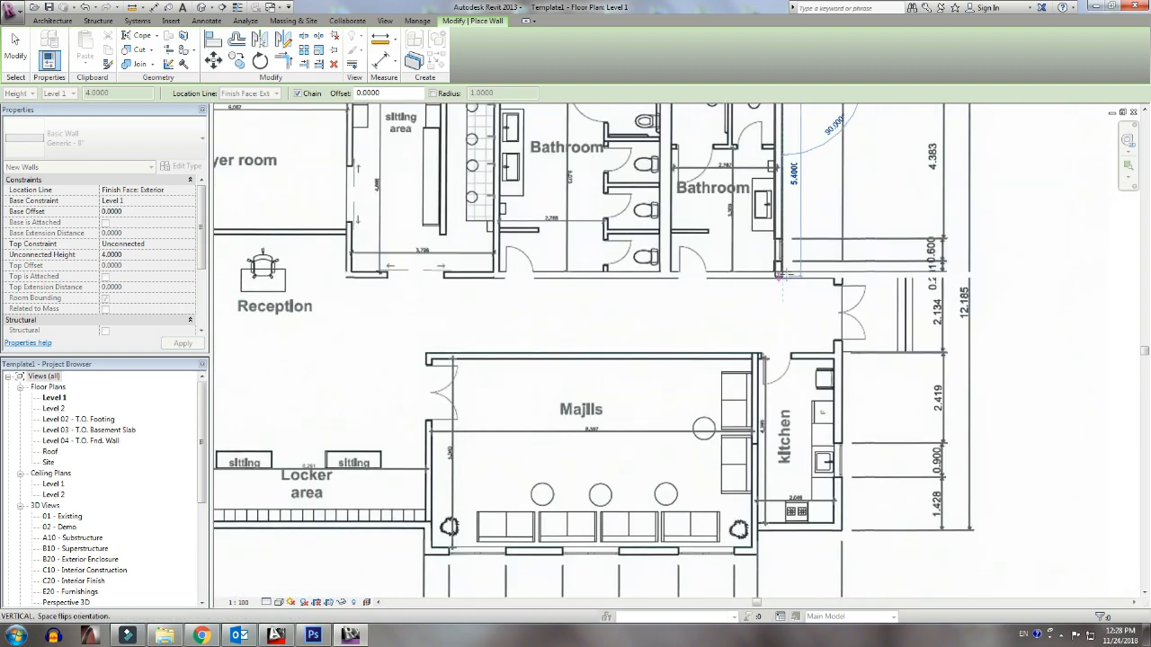
pyautogui.scroll(2, 780, 272)
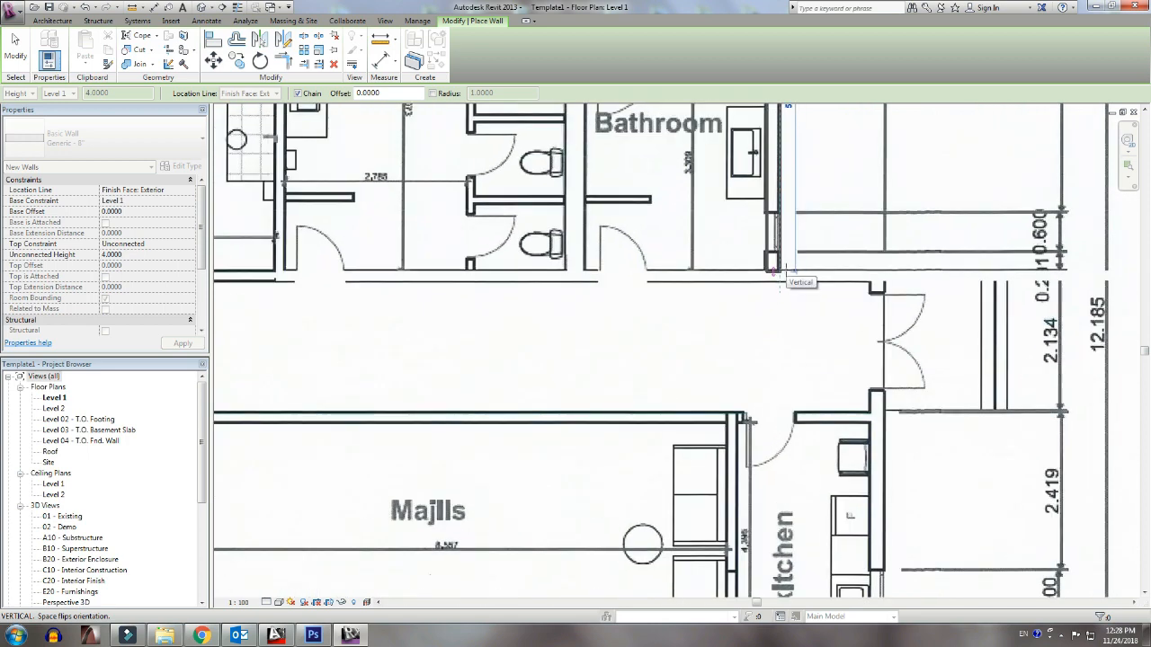
pyautogui.click(777, 271)
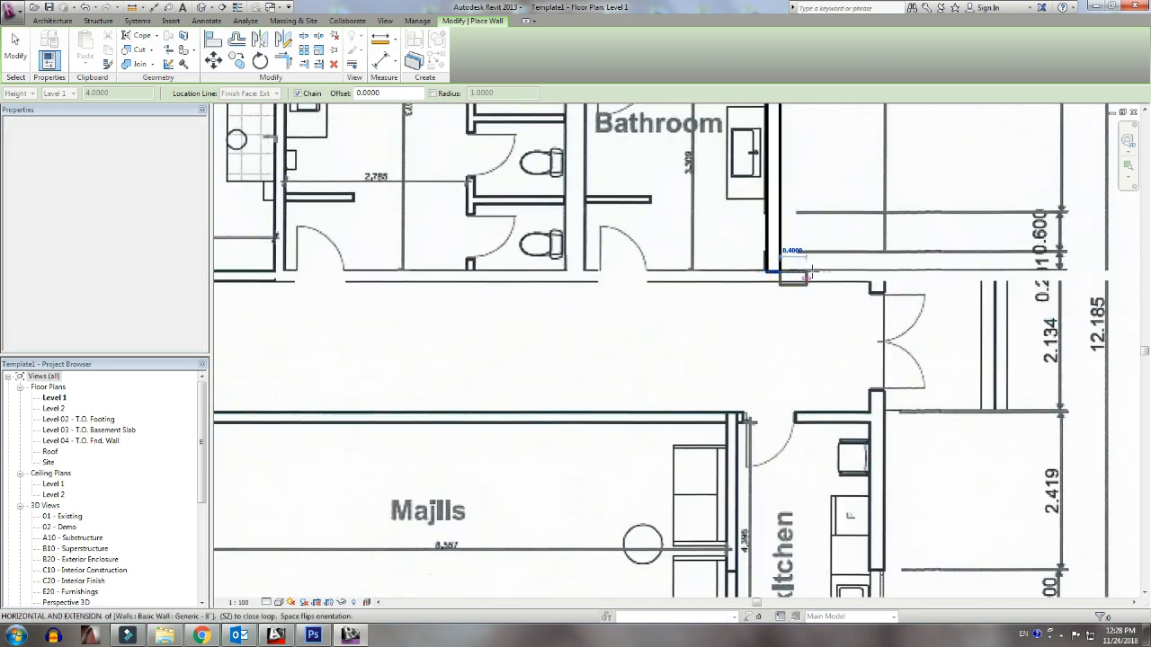
pyautogui.scroll(-2, 779, 272)
pyautogui.press('Escape')
pyautogui.scroll(-3, 831, 307)
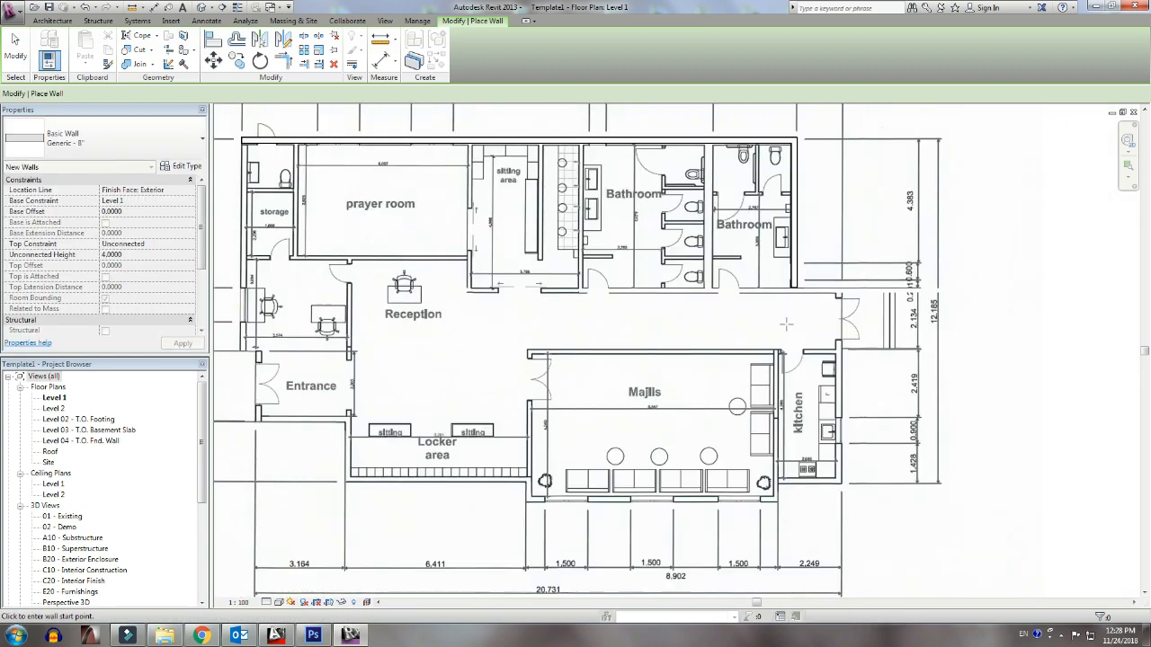
# Step: Draw the exterior wall below the Entrance up to the locker area corner, using the Finish Face: Interior location line up to Level 2
pyautogui.moveTo(616, 315); pyautogui.dragTo(712, 238, button='middle')
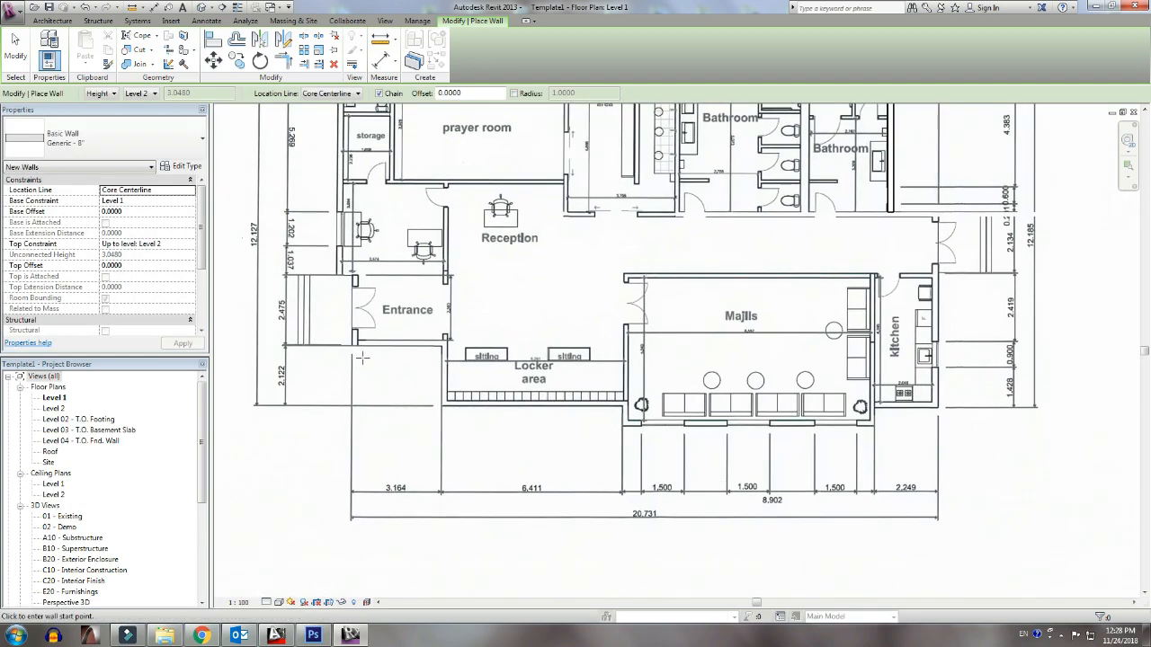
pyautogui.scroll(3, 361, 357)
pyautogui.click(352, 342)
pyautogui.click(445, 342)
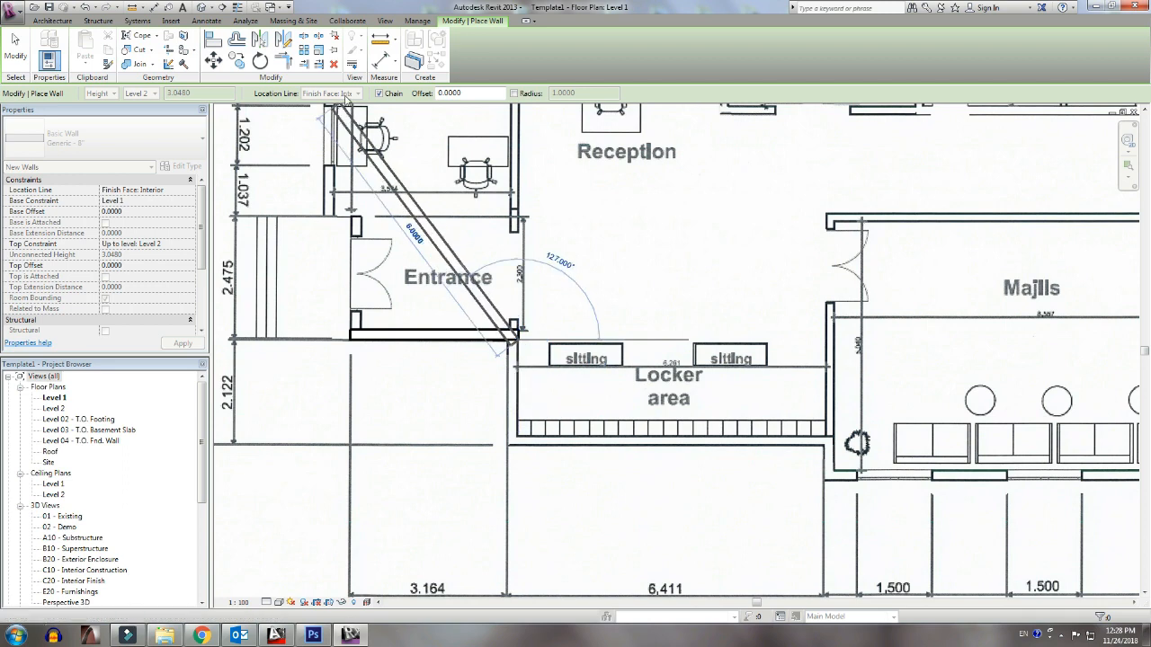
pyautogui.press('Escape')
# Step: Draw chained walls about 2.1 m down the locker area's outer side, along its lower edge and down to the Majlis's lower corner
pyautogui.click(510, 338)
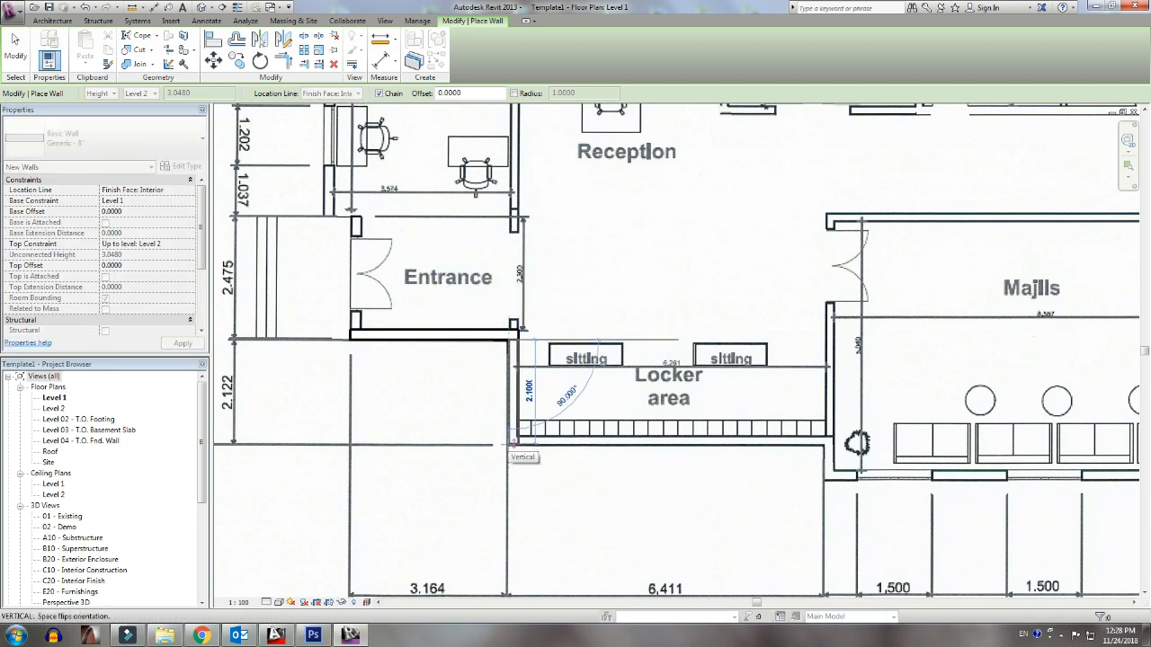
pyautogui.click(510, 441)
pyautogui.click(826, 445)
pyautogui.click(827, 478)
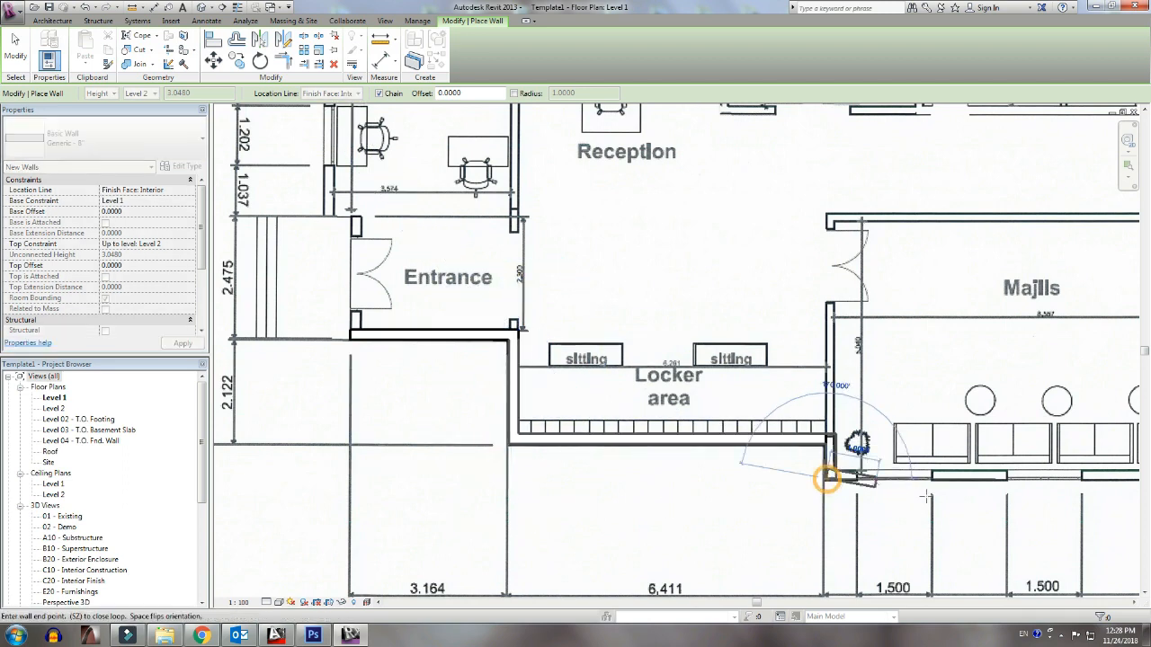
# Step: Continue the wall chain along the Majlis's lower edge and about 5.3 m up the side shared with the kitchen
pyautogui.moveTo(953, 481); pyautogui.dragTo(477, 455, button='middle')
pyautogui.click(785, 452)
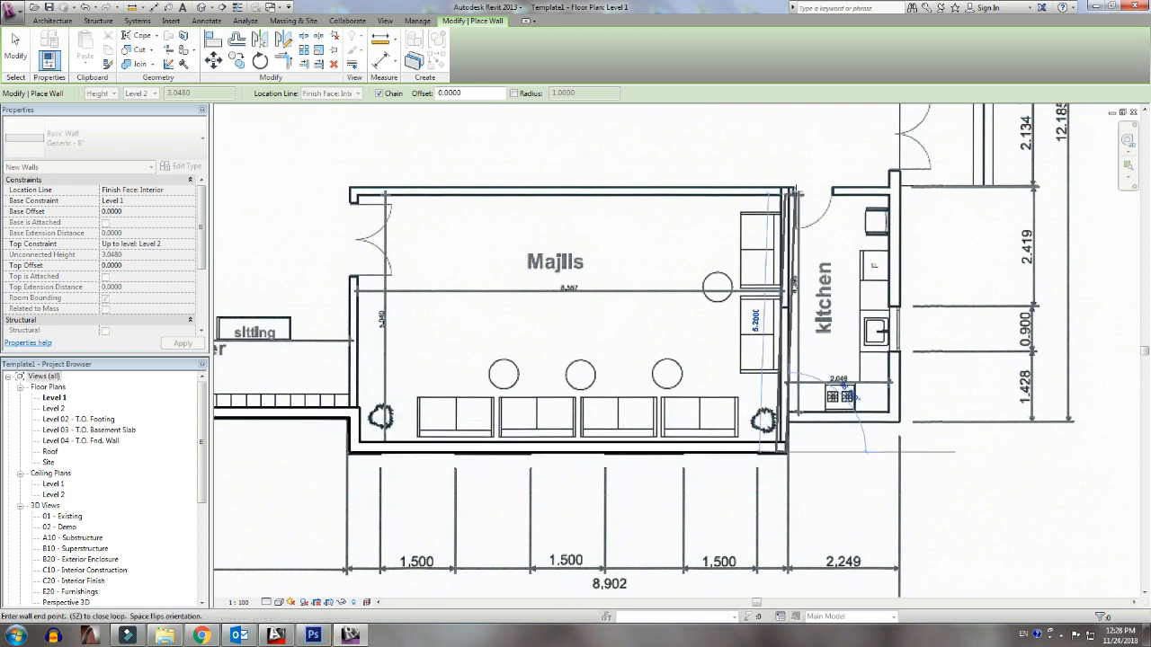
pyautogui.scroll(3, 791, 182)
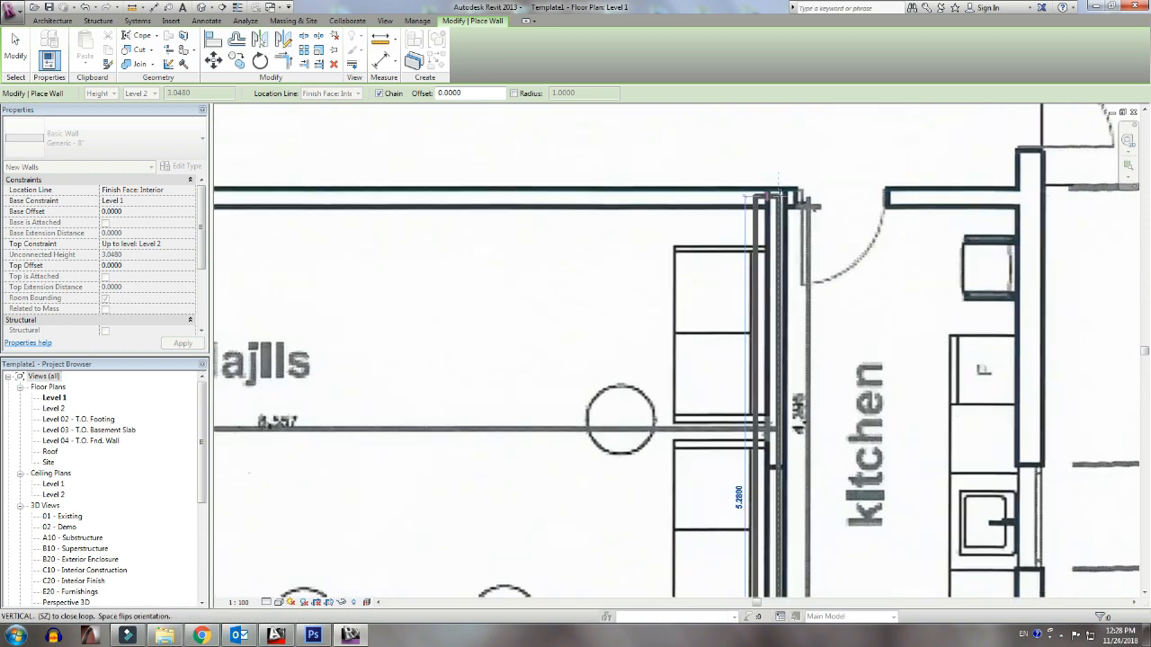
pyautogui.click(779, 189)
# Step: Enclose the Majlis with walls along its upper edge and down its door side, and end the chain
pyautogui.scroll(-1, 779, 191)
pyautogui.scroll(-1, 632, 211)
pyautogui.moveTo(620, 211); pyautogui.dragTo(902, 224, button='middle')
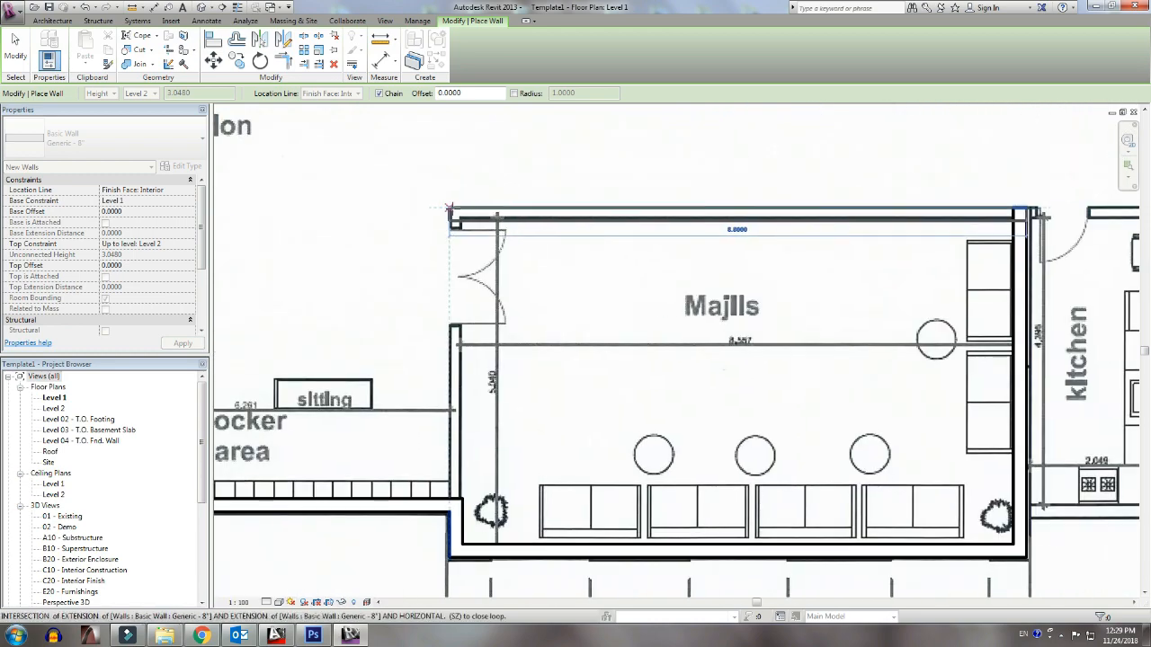
pyautogui.click(451, 208)
pyautogui.moveTo(467, 426); pyautogui.dragTo(473, 338, button='middle')
pyautogui.click(457, 418)
pyautogui.scroll(-1, 463, 409)
pyautogui.scroll(1, 464, 409)
pyautogui.press('Escape')
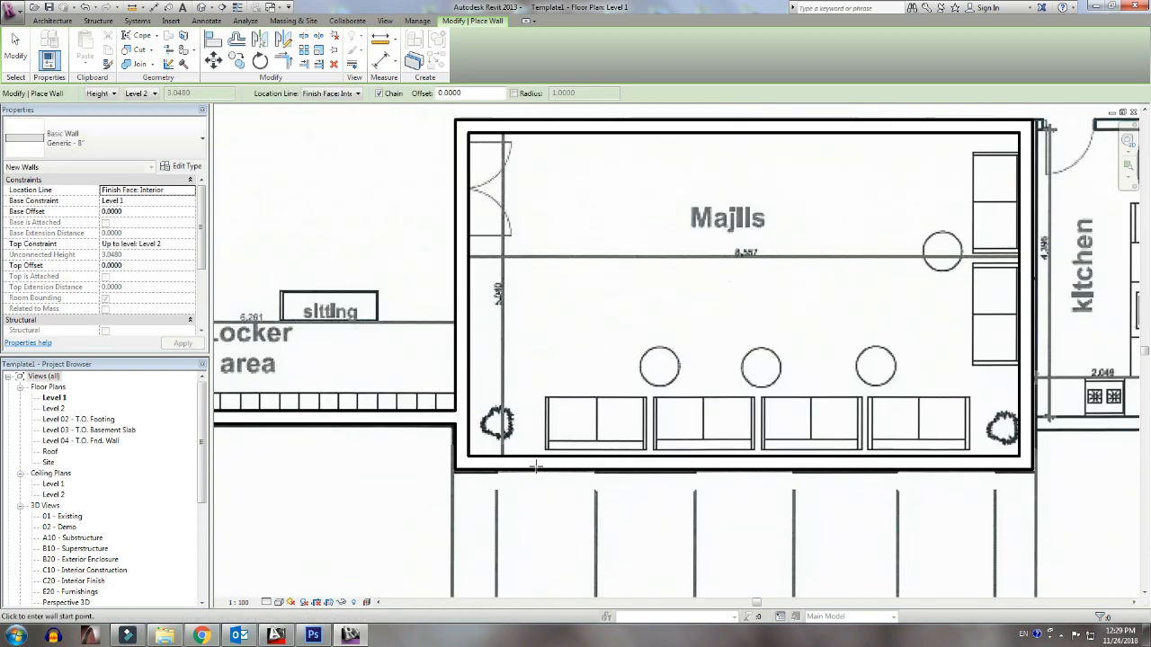
# Step: Draw the kitchen's lower exterior wall from the Majlis and continue it up the outer side to the corridor's double door
pyautogui.scroll(-5, 539, 465)
pyautogui.moveTo(798, 443); pyautogui.dragTo(675, 465, button='middle')
pyautogui.scroll(3, 683, 465)
pyautogui.click(734, 468)
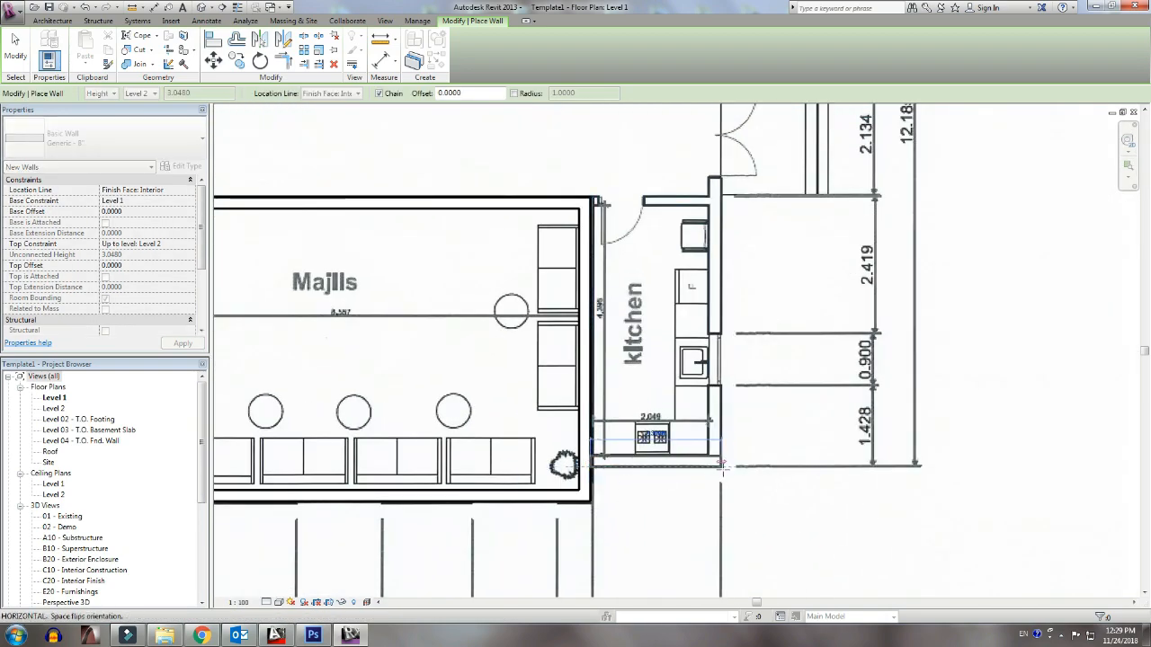
pyautogui.click(716, 180)
pyautogui.moveTo(717, 180); pyautogui.dragTo(676, 446, button='middle')
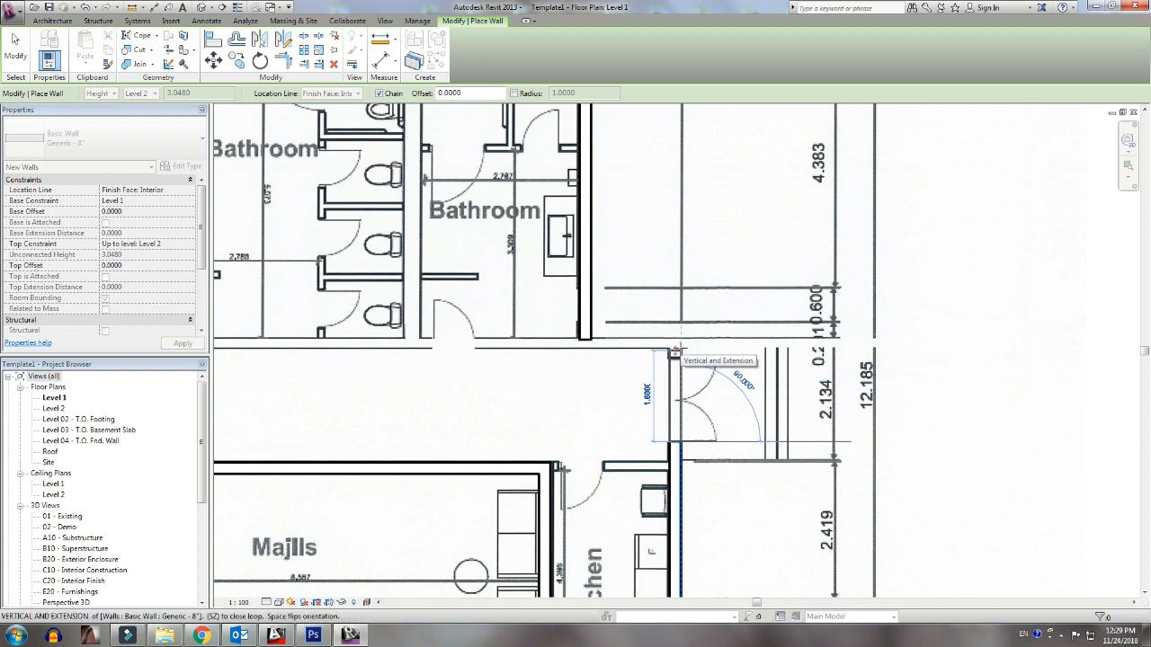
pyautogui.press('Escape')
pyautogui.scroll(-3, 435, 381)
pyautogui.scroll(3, 434, 382)
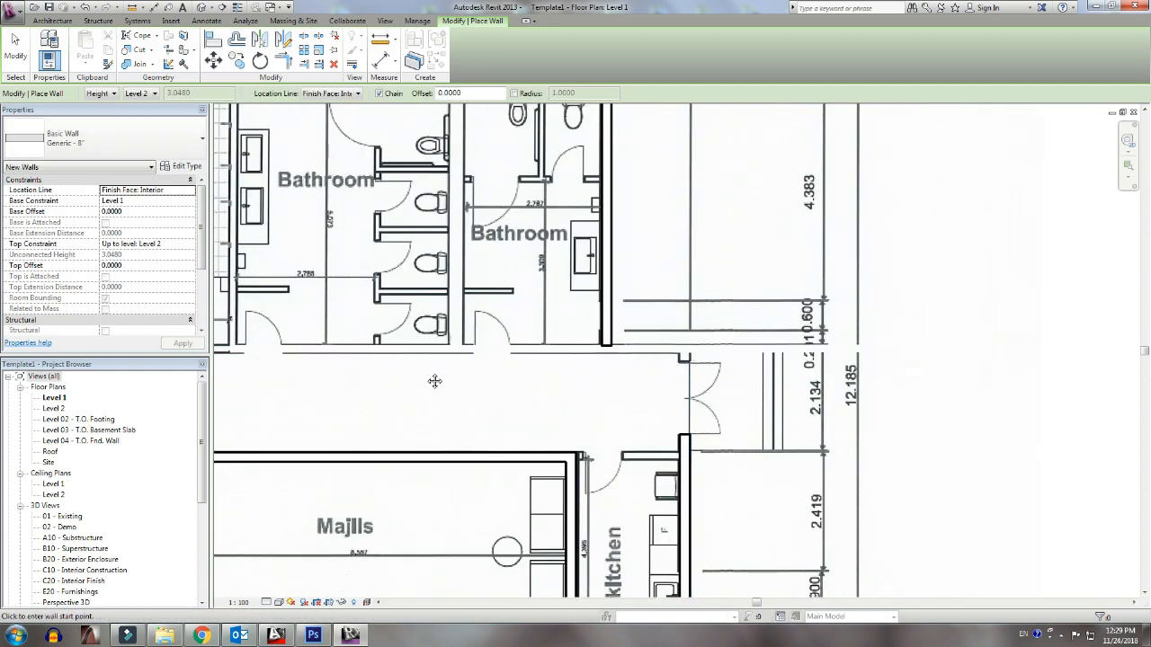
# Step: Draw the exterior wall from the toilet's upper outer corner down past the storage and office to the Entrance recess
pyautogui.moveTo(434, 382); pyautogui.dragTo(851, 384, button='middle')
pyautogui.scroll(-2, 851, 385)
pyautogui.scroll(2, 324, 199)
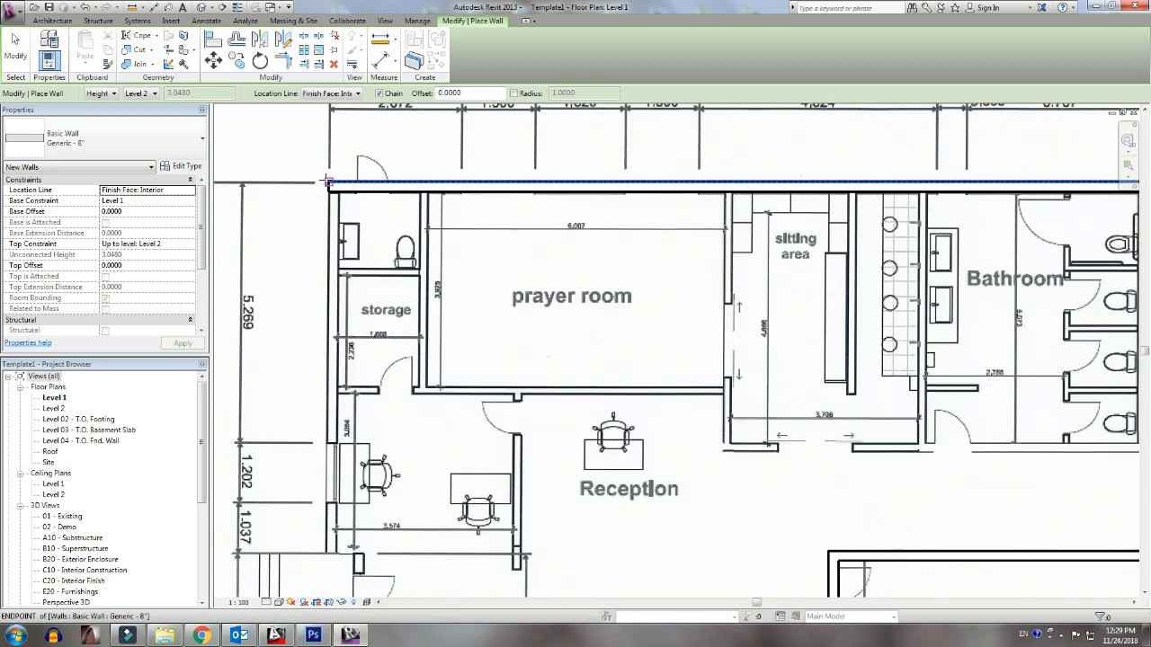
pyautogui.click(328, 181)
pyautogui.moveTo(329, 541); pyautogui.dragTo(341, 338, button='middle')
pyautogui.click(339, 347)
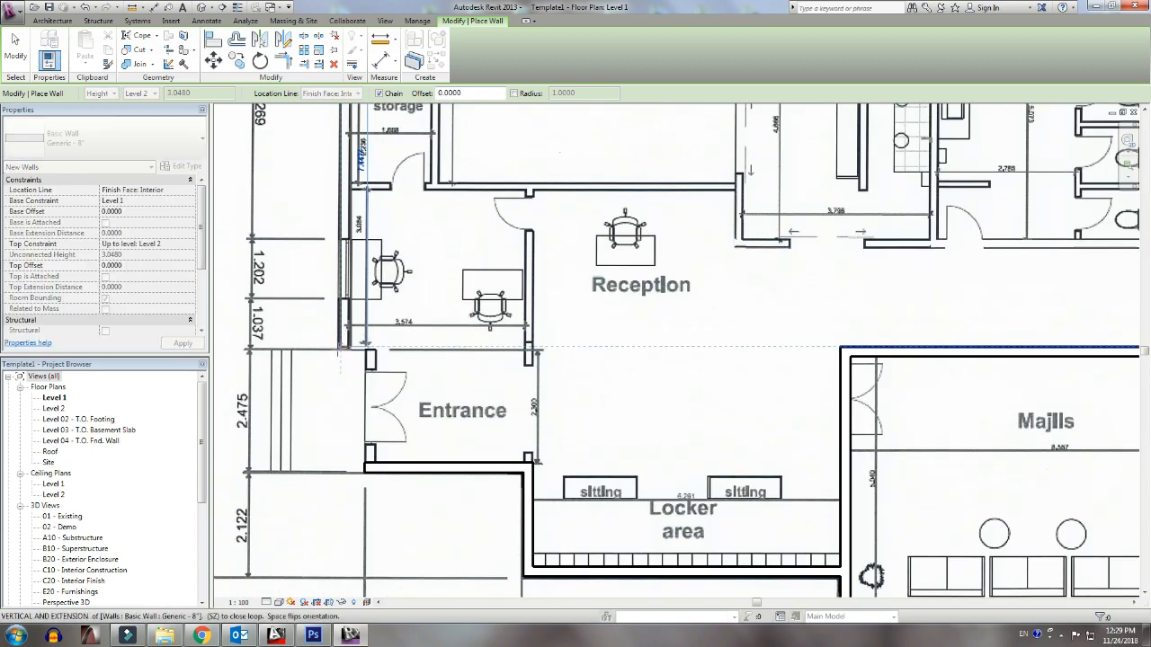
pyautogui.scroll(-1, 342, 352)
pyautogui.scroll(3, 452, 375)
pyautogui.click(452, 369)
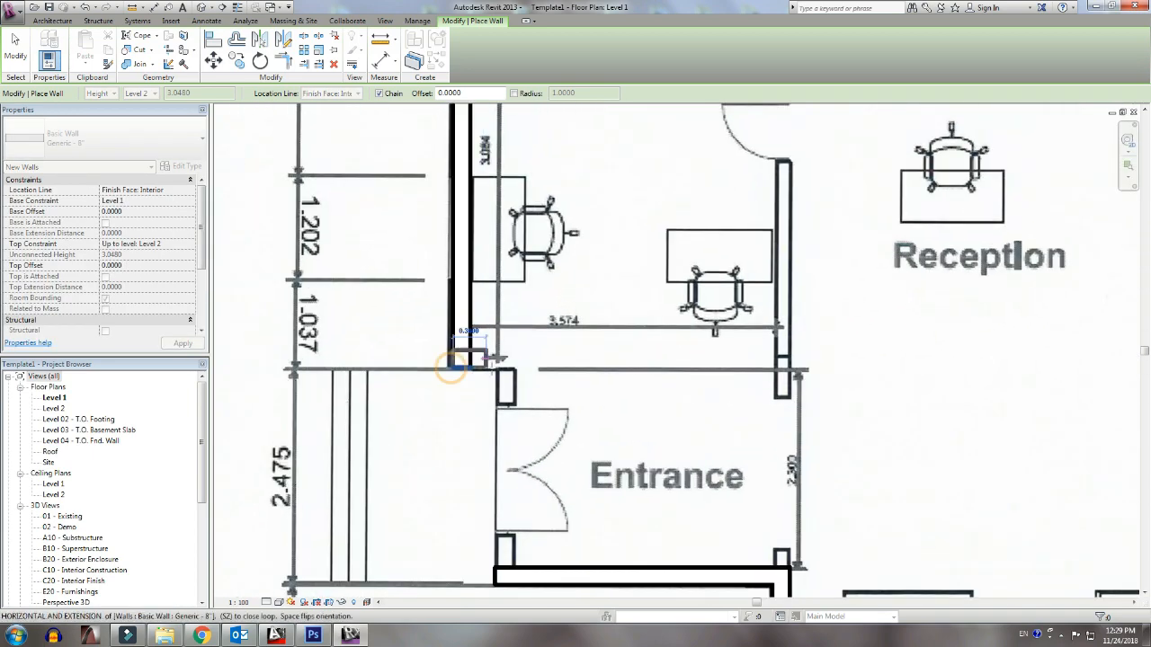
# Step: Finish the short wall at the Entrance recess and draw the Entrance's outer wall past its double door to the lower outer corner
pyautogui.click(516, 368)
pyautogui.press('Escape')
pyautogui.click(496, 369)
pyautogui.moveTo(497, 461); pyautogui.dragTo(502, 224, button='middle')
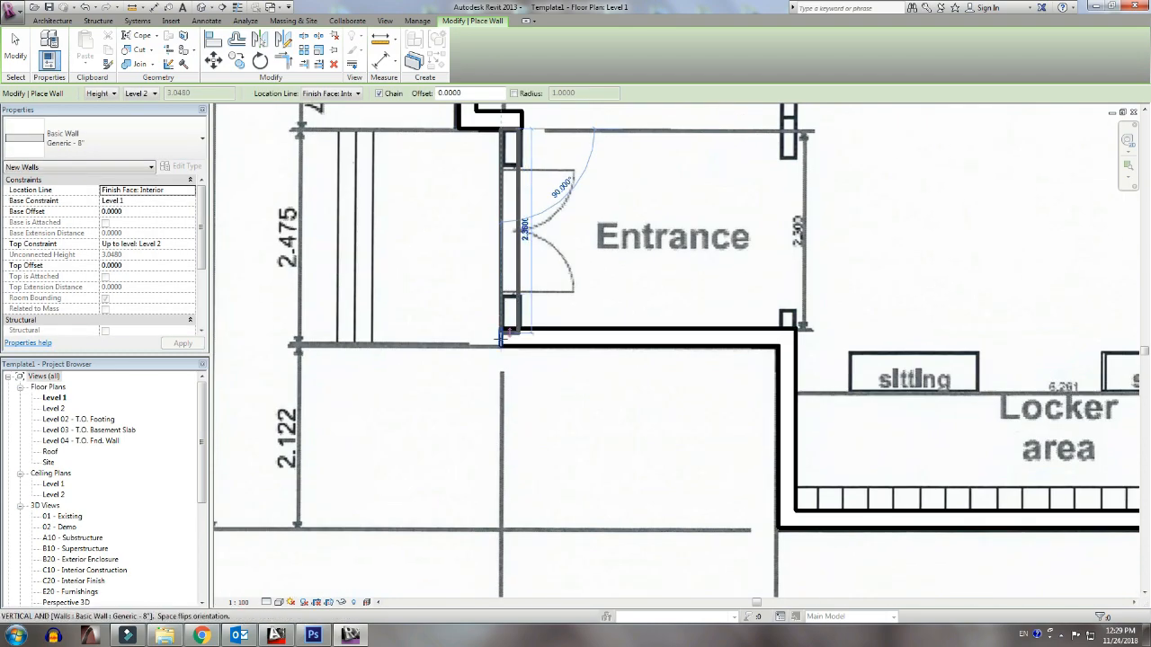
pyautogui.click(502, 346)
pyautogui.press('Escape')
pyautogui.scroll(-2, 724, 367)
pyautogui.moveTo(778, 349); pyautogui.dragTo(616, 455, button='middle')
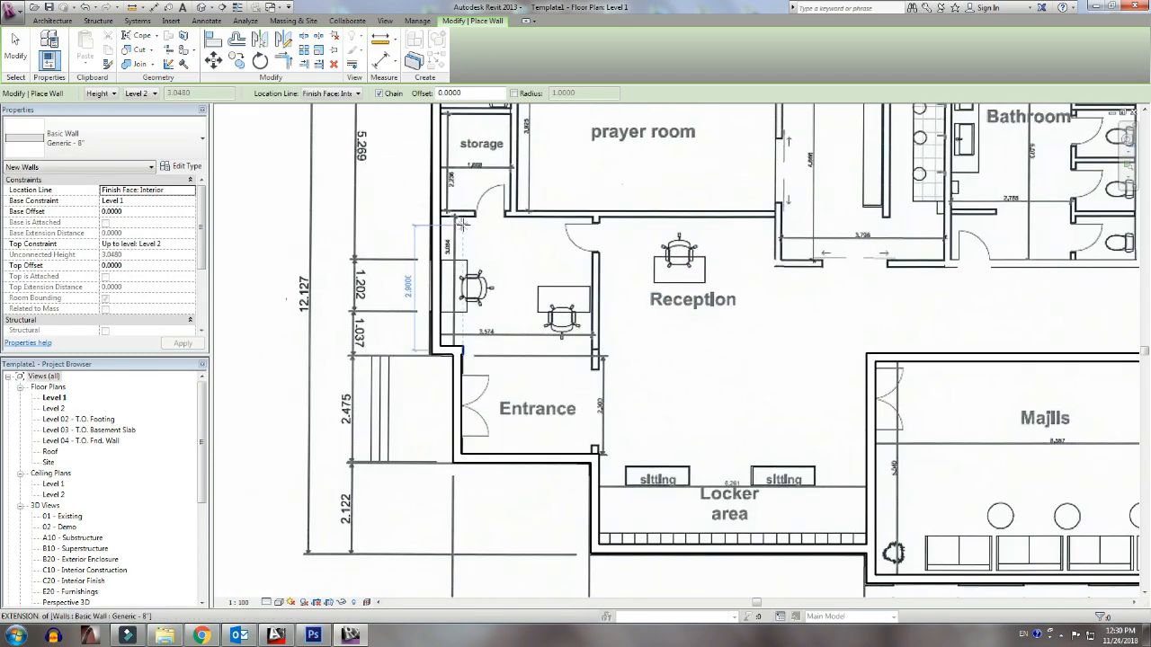
pyautogui.moveTo(444, 215); pyautogui.dragTo(321, 346, button='middle')
pyautogui.scroll(2, 321, 346)
pyautogui.press('Escape')
pyautogui.scroll(-2, 470, 315)
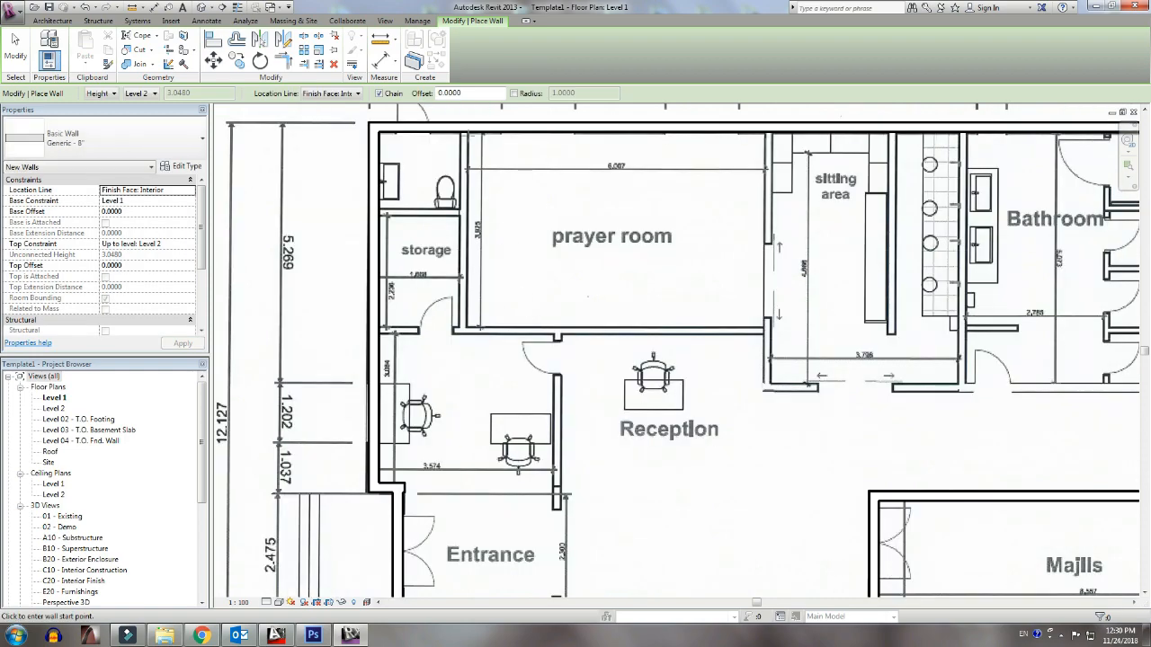
pyautogui.click(462, 214)
pyautogui.press('Escape')
# Step: Draw a straight wall between the bathrooms and the corridor, ending at the exterior corner by the corridor's double door
pyautogui.scroll(-1, 791, 522)
pyautogui.moveTo(821, 543); pyautogui.dragTo(384, 312, button='middle')
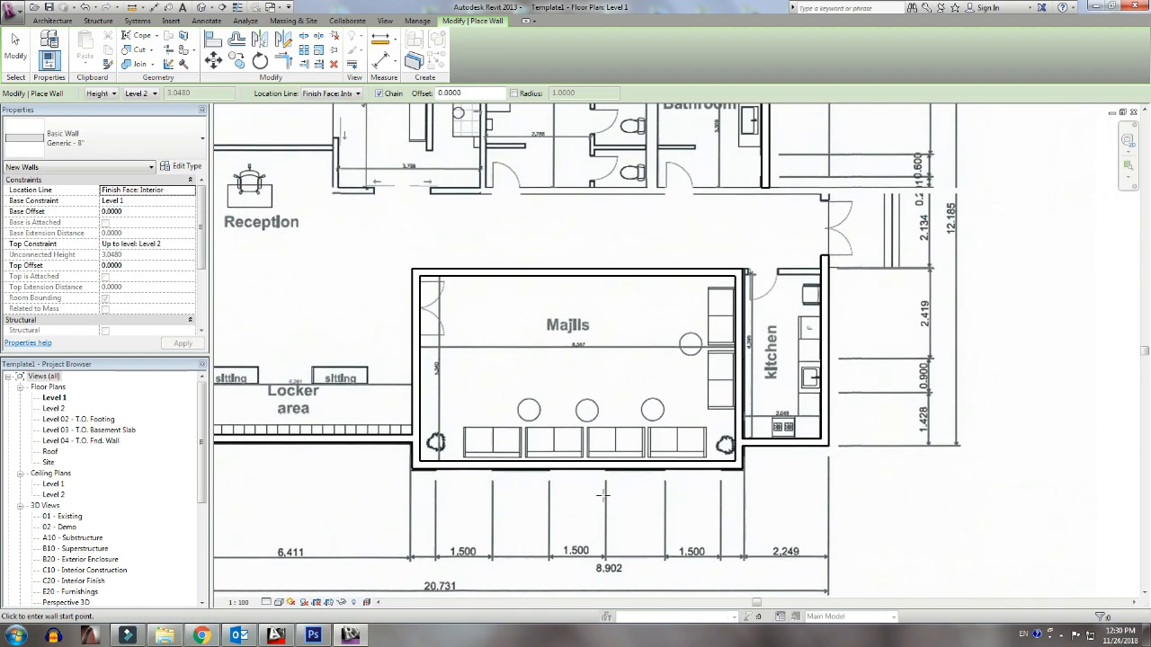
pyautogui.moveTo(776, 284); pyautogui.dragTo(669, 316, button='middle')
pyautogui.scroll(2, 668, 316)
pyautogui.scroll(-1, 810, 351)
pyautogui.moveTo(810, 350); pyautogui.dragTo(762, 478, button='middle')
pyautogui.scroll(1, 620, 356)
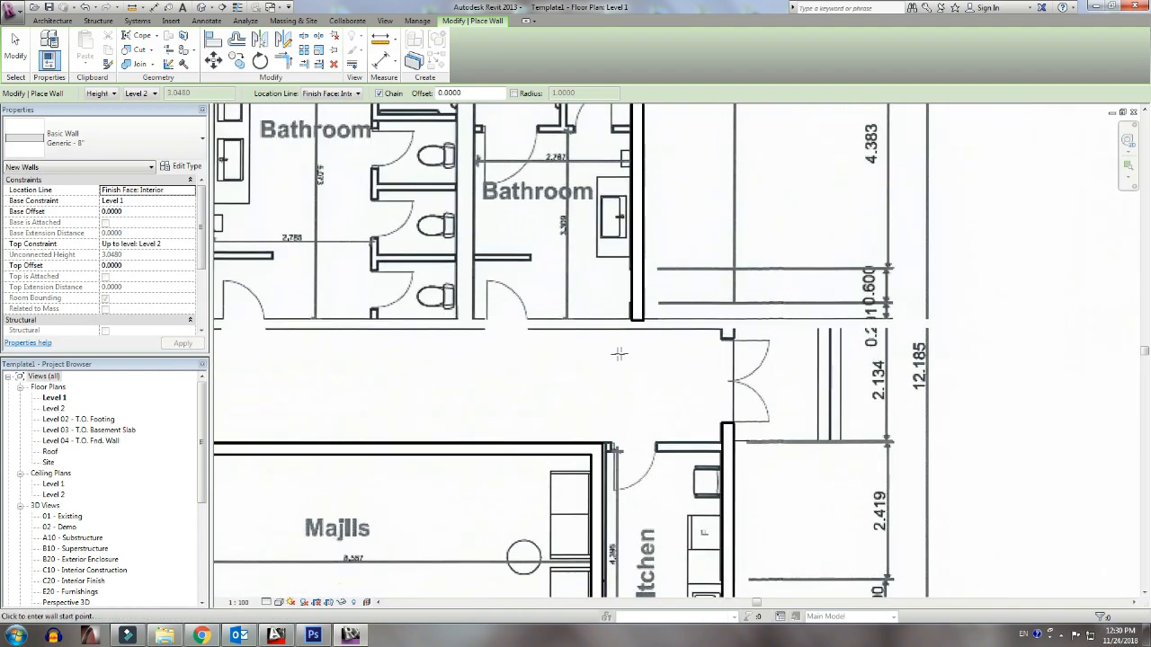
pyautogui.moveTo(449, 337); pyautogui.dragTo(855, 342, button='middle')
pyautogui.moveTo(989, 357); pyautogui.dragTo(604, 366, button='middle')
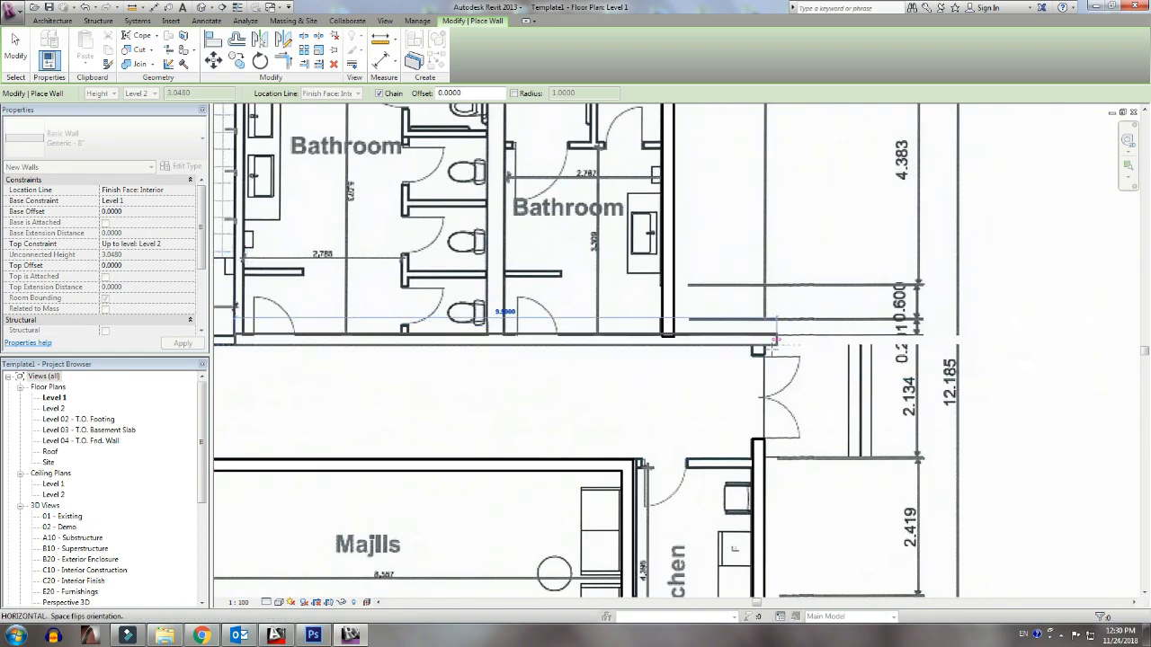
pyautogui.click(760, 351)
pyautogui.press('Escape')
# Step: Keep the location line on Finish Face: Interior, close the corridor's end with a wall across the double door, and end the wall command
pyautogui.click(357, 93)
pyautogui.click(335, 133)
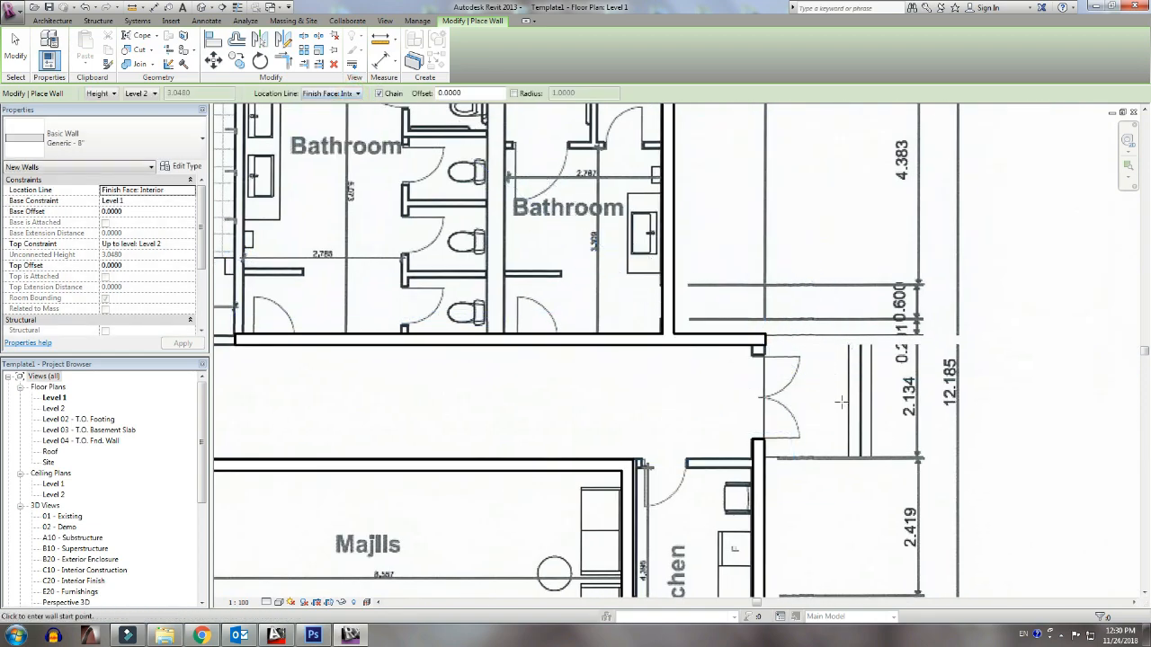
pyautogui.click(752, 345)
pyautogui.click(753, 438)
pyautogui.press('Escape')
pyautogui.press('Escape')
pyautogui.scroll(-3, 756, 370)
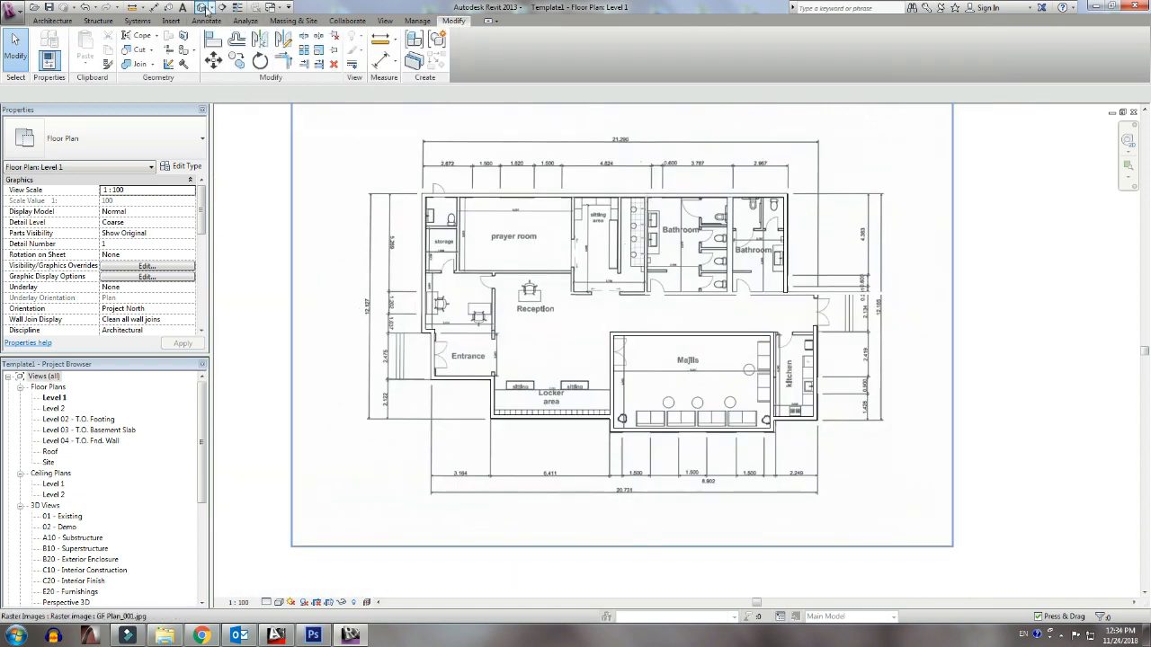
# Step: Check the traced walls in the default 3D view and return to the Level 1 floor plan
pyautogui.click(203, 7)
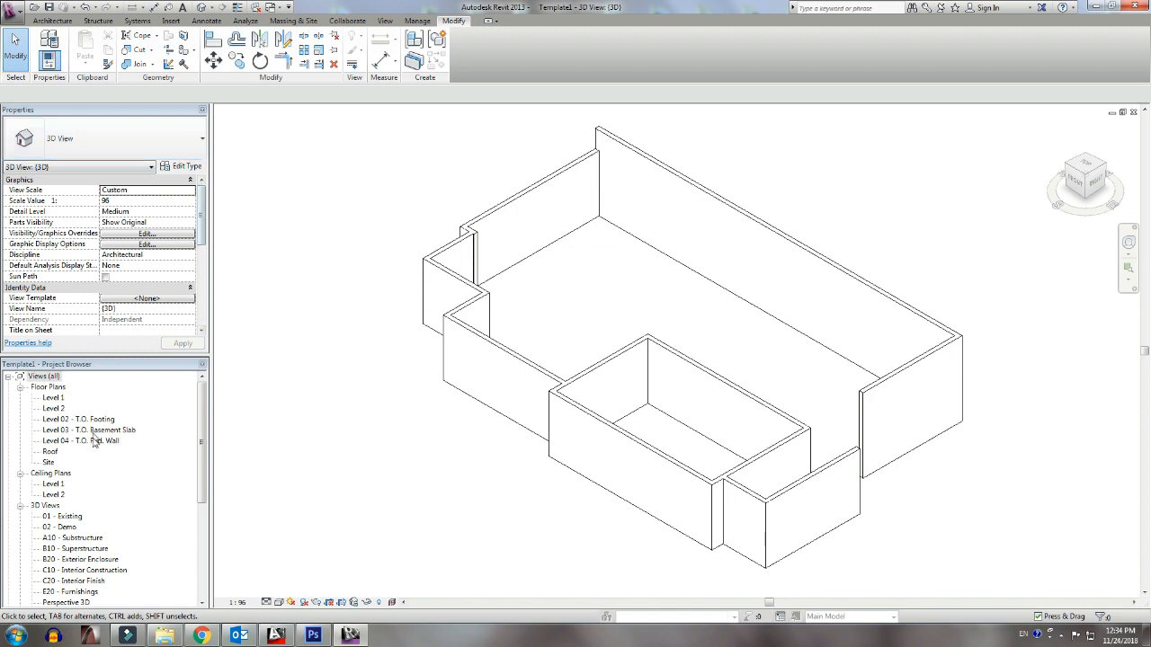
pyautogui.doubleClick(54, 398)
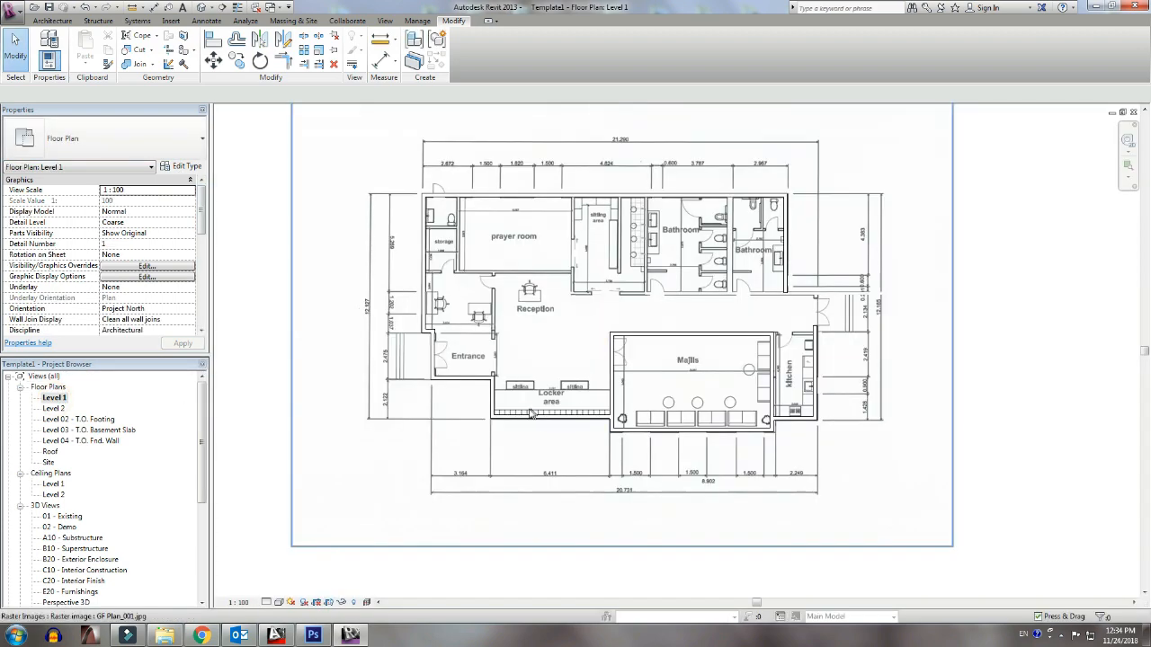
pyautogui.moveTo(486, 405); pyautogui.dragTo(455, 443, button='middle')
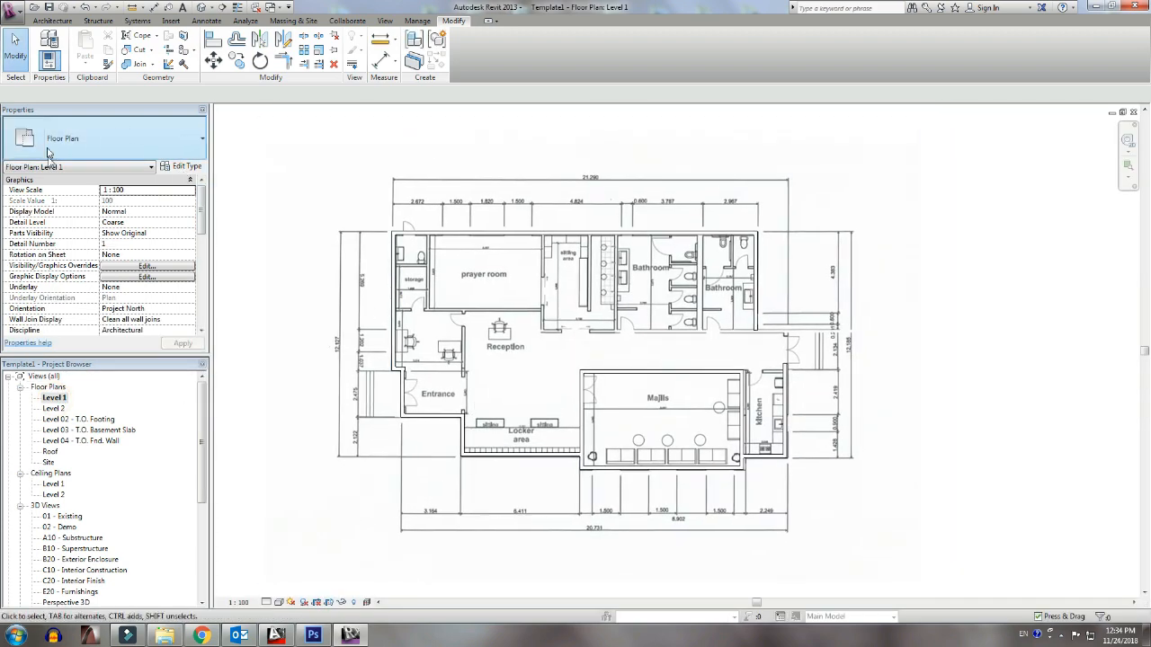
# Step: Start placing a door and open the library's Doors folder for loading a family
pyautogui.click(51, 23)
pyautogui.click(46, 45)
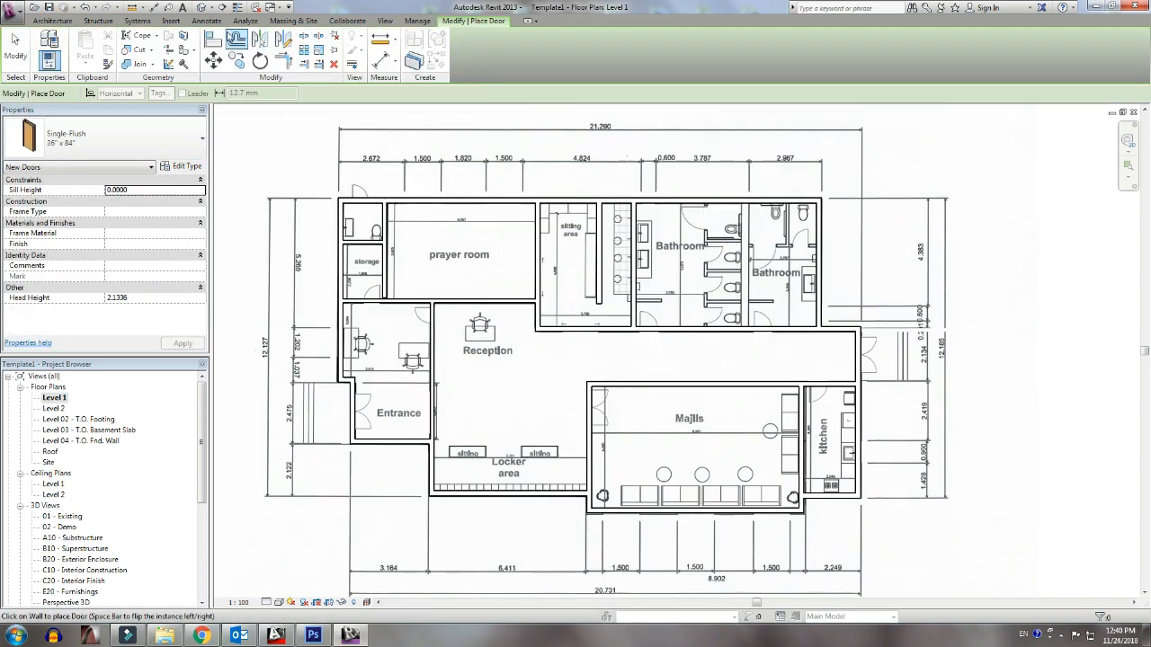
pyautogui.click(171, 21)
pyautogui.click(411, 57)
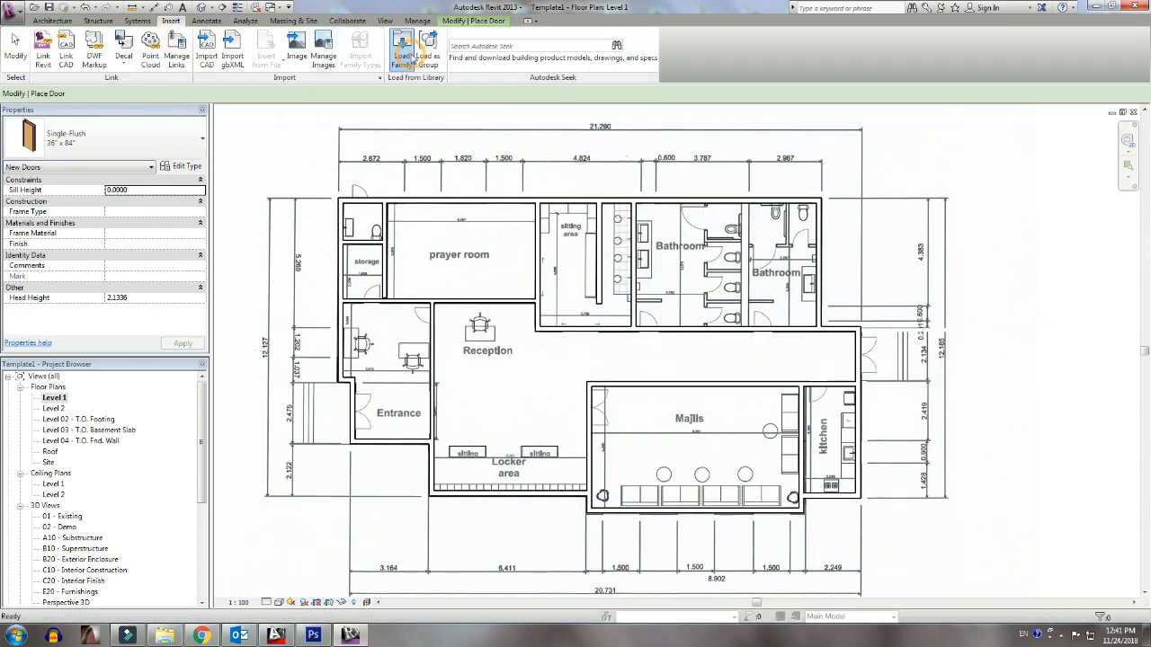
pyautogui.doubleClick(307, 282)
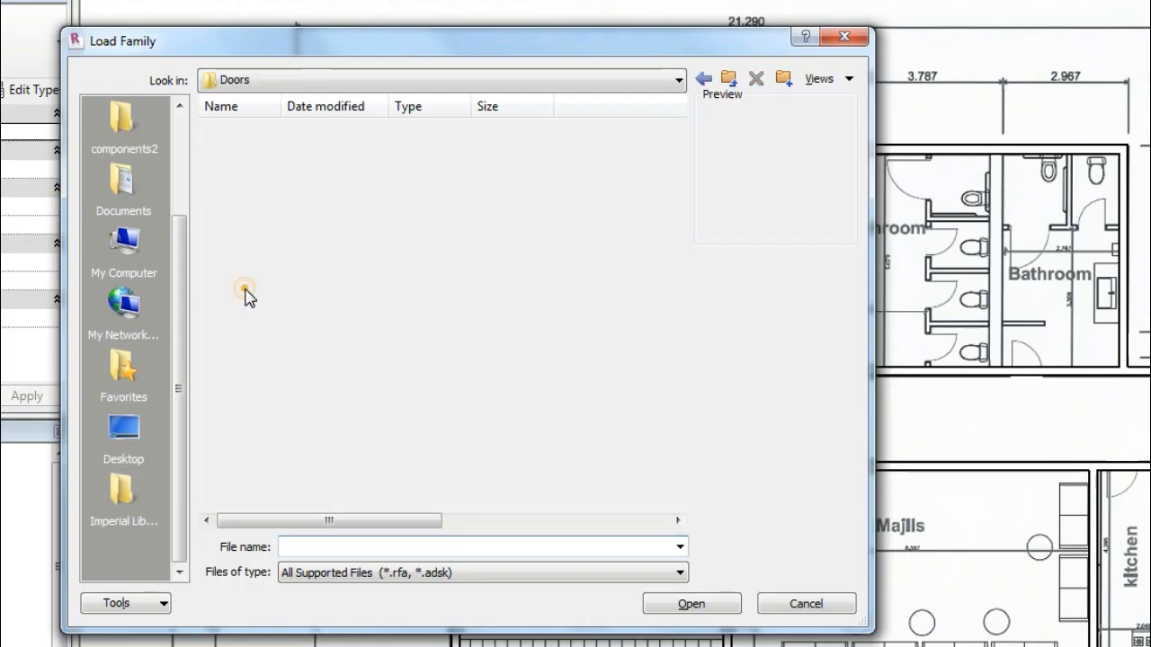
# Step: Look through the previews of the single, double, overhead and sidelight door families in the Doors folder
pyautogui.click(338, 323)
pyautogui.press('Down')
pyautogui.press('Down')
pyautogui.press('Down')
pyautogui.press('Down')
pyautogui.press('Down')
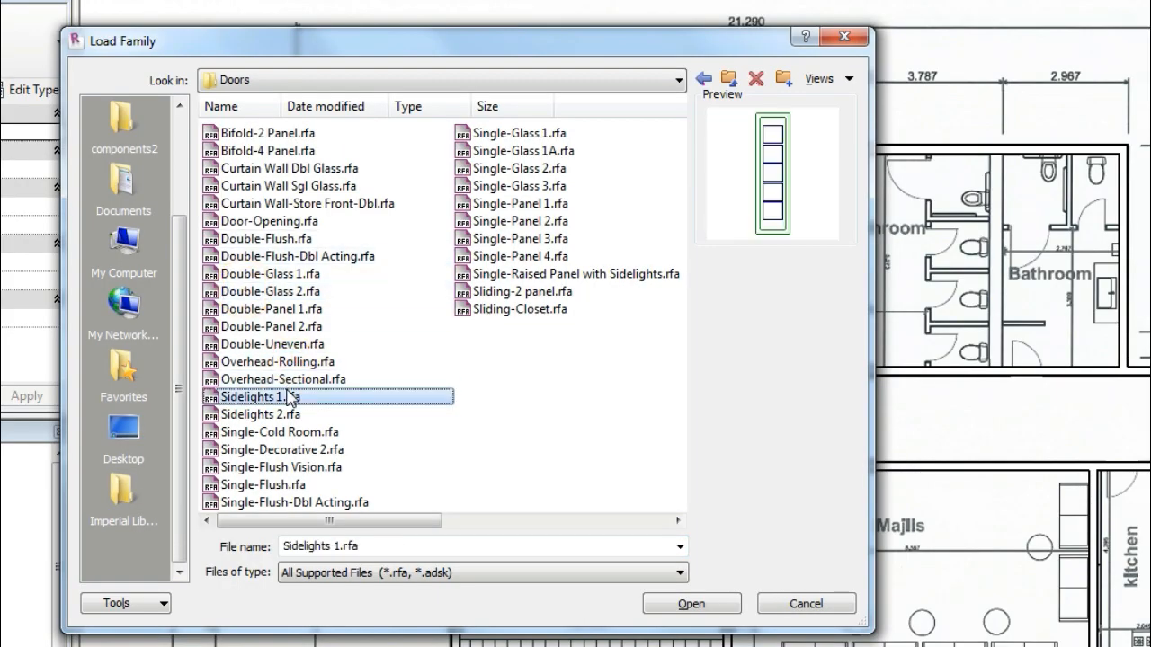
pyautogui.press('Down')
pyautogui.press('Down')
pyautogui.press('Down')
pyautogui.press('Down')
pyautogui.press('Down')
pyautogui.press('Down')
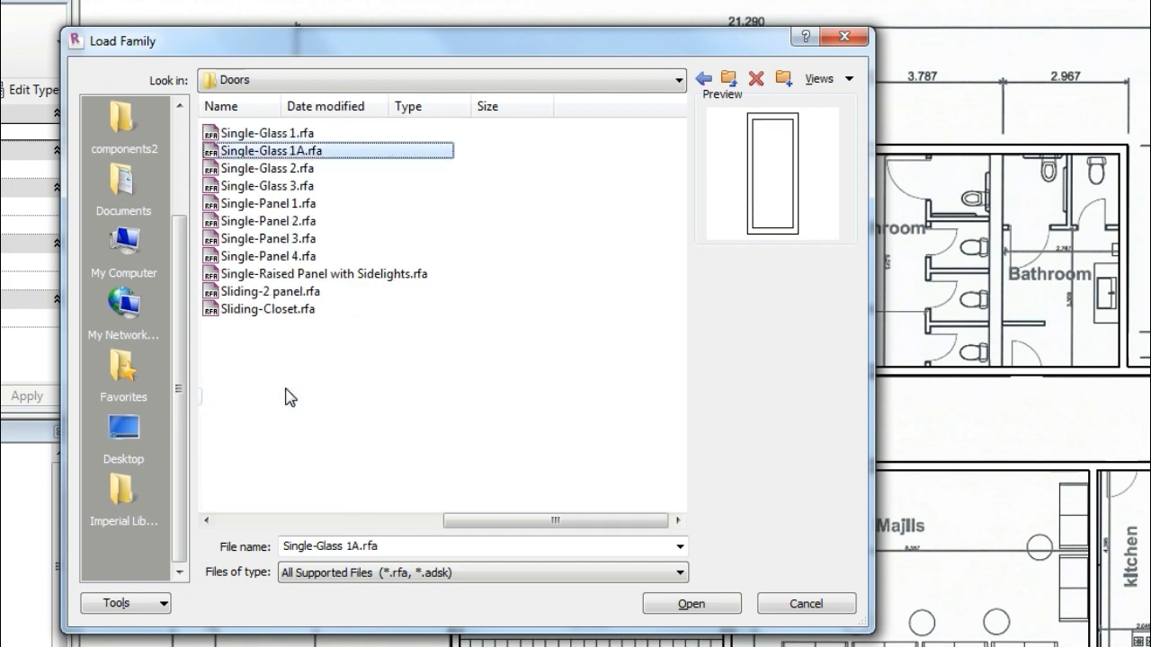
pyautogui.press('Up')
pyautogui.press('Up')
pyautogui.press('Up')
pyautogui.press('Up')
pyautogui.press('Up')
pyautogui.press('Up')
pyautogui.press('Up')
pyautogui.press('Up')
pyautogui.press('Up')
pyautogui.press('Up')
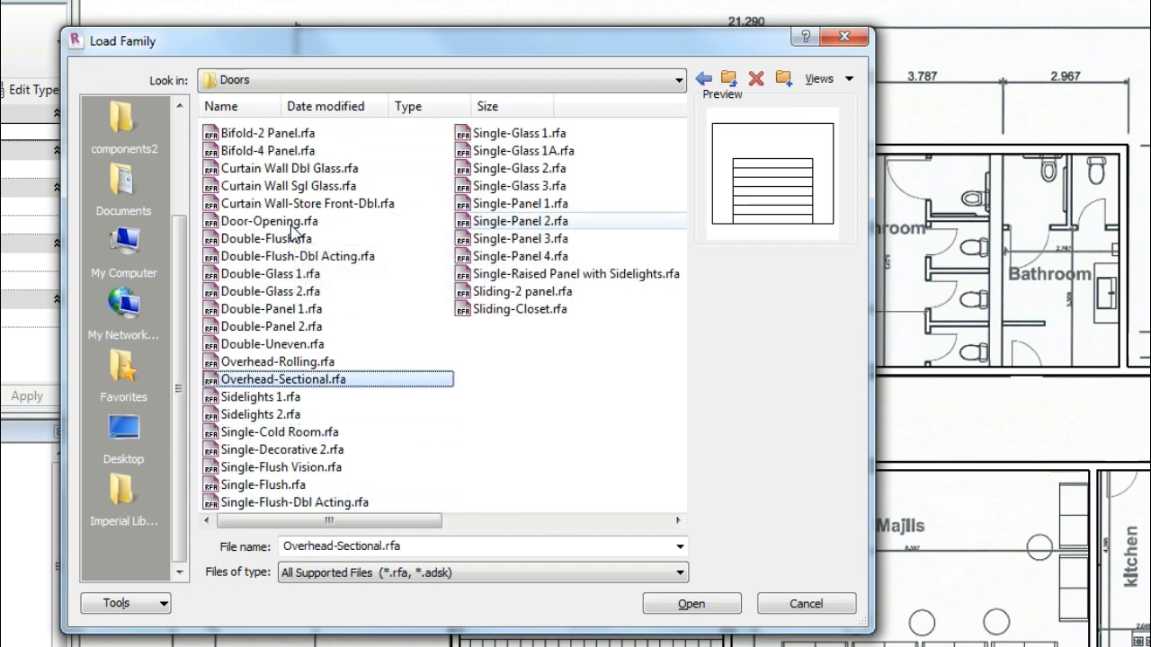
pyautogui.press('Up')
pyautogui.press('Up')
pyautogui.press('Up')
pyautogui.press('Up')
pyautogui.press('Up')
pyautogui.press('Up')
pyautogui.press('Up')
pyautogui.press('Up')
pyautogui.press('Up')
pyautogui.press('Up')
pyautogui.press('Up')
pyautogui.press('Up')
pyautogui.press('Up')
pyautogui.press('Up')
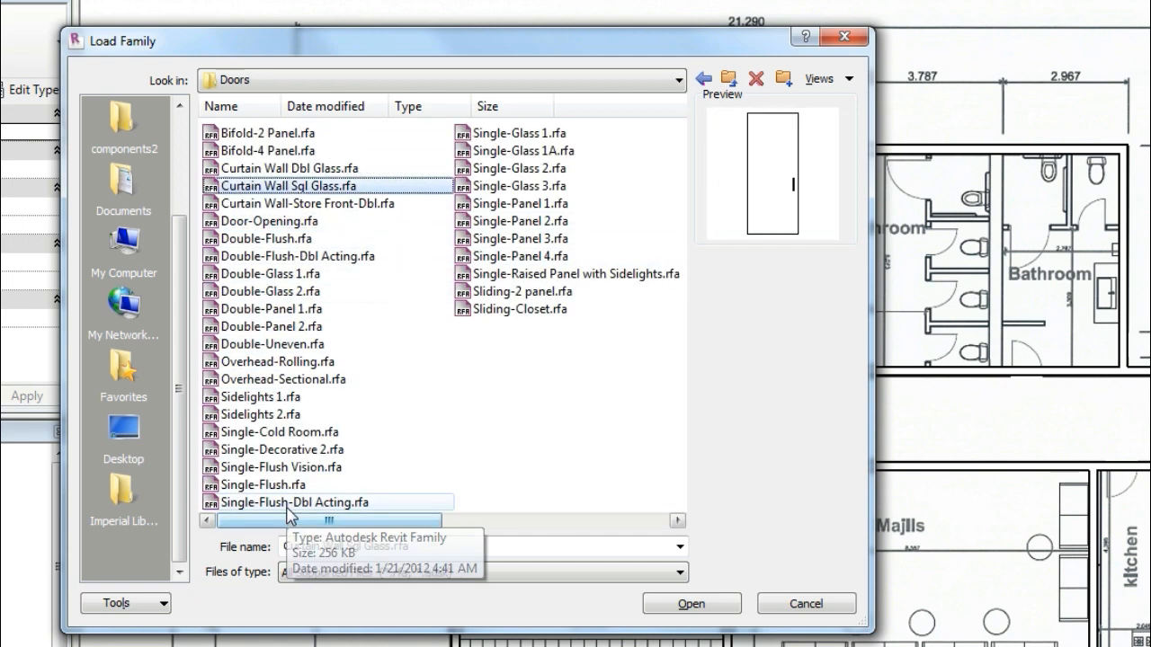
pyautogui.press('Down')
pyautogui.press('Down')
pyautogui.press('Down')
pyautogui.press('Down')
pyautogui.press('Down')
pyautogui.press('Down')
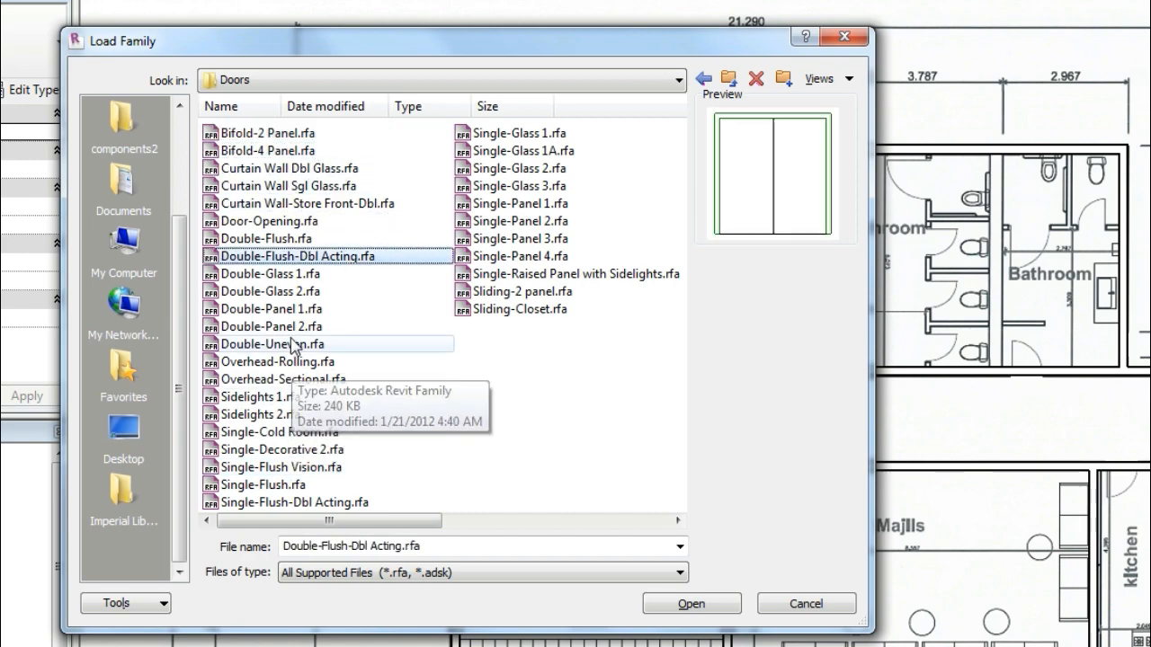
# Step: Load the Double-Panel 1.rfa door family for placement at the Entrance
pyautogui.click(281, 310)
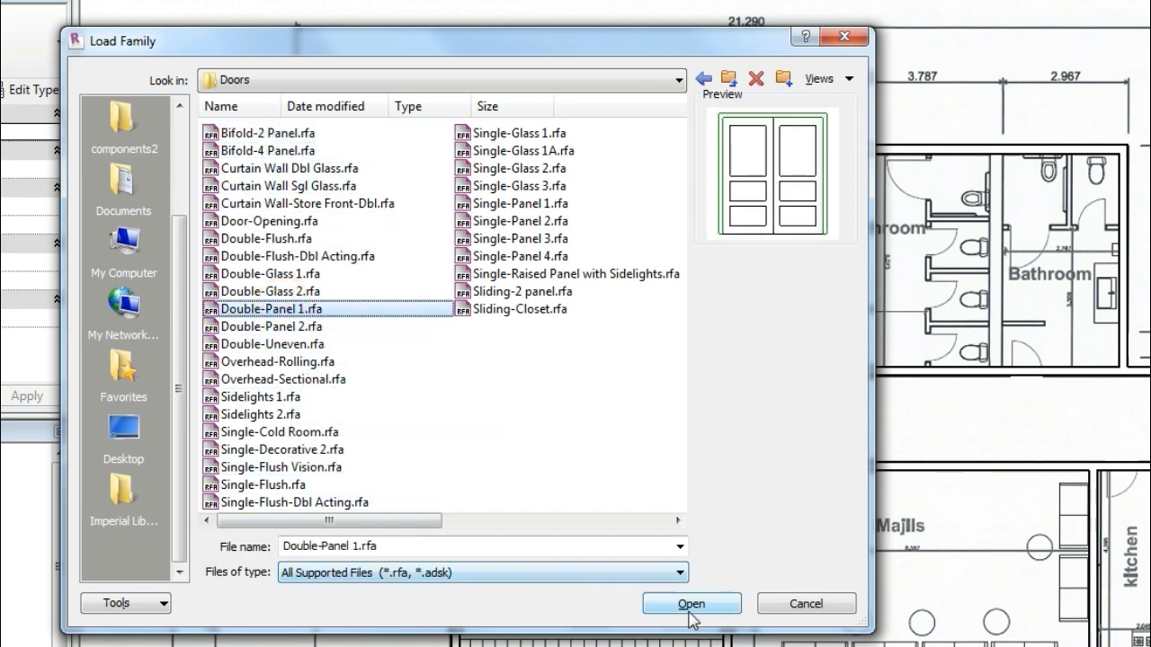
pyautogui.click(690, 611)
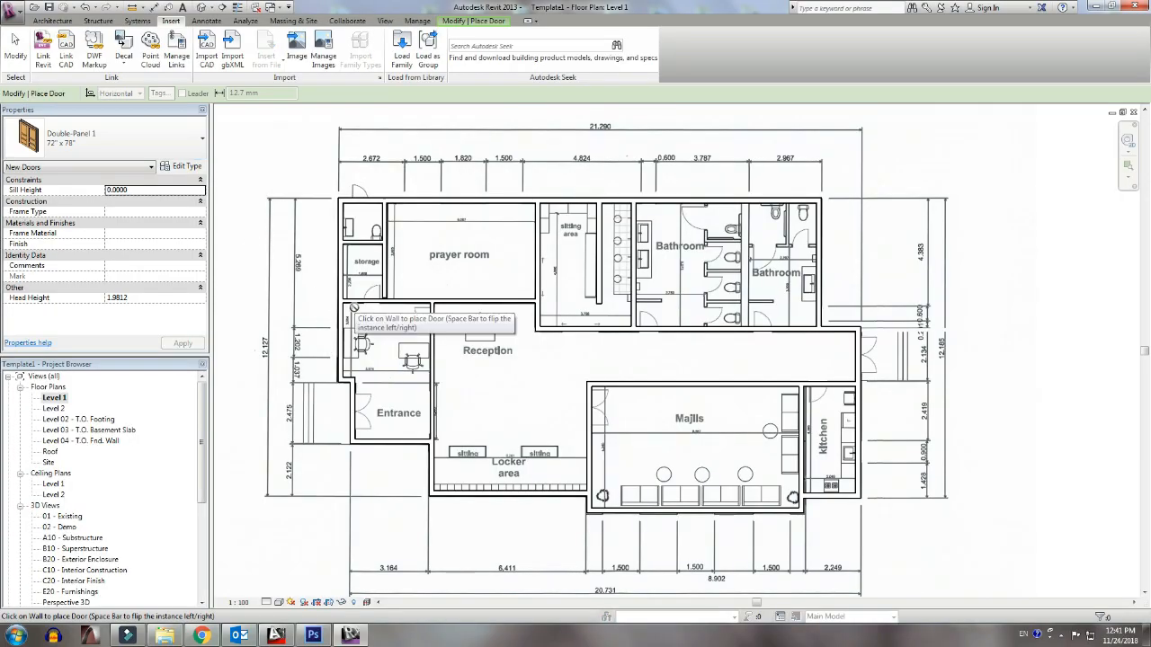
pyautogui.scroll(3, 347, 409)
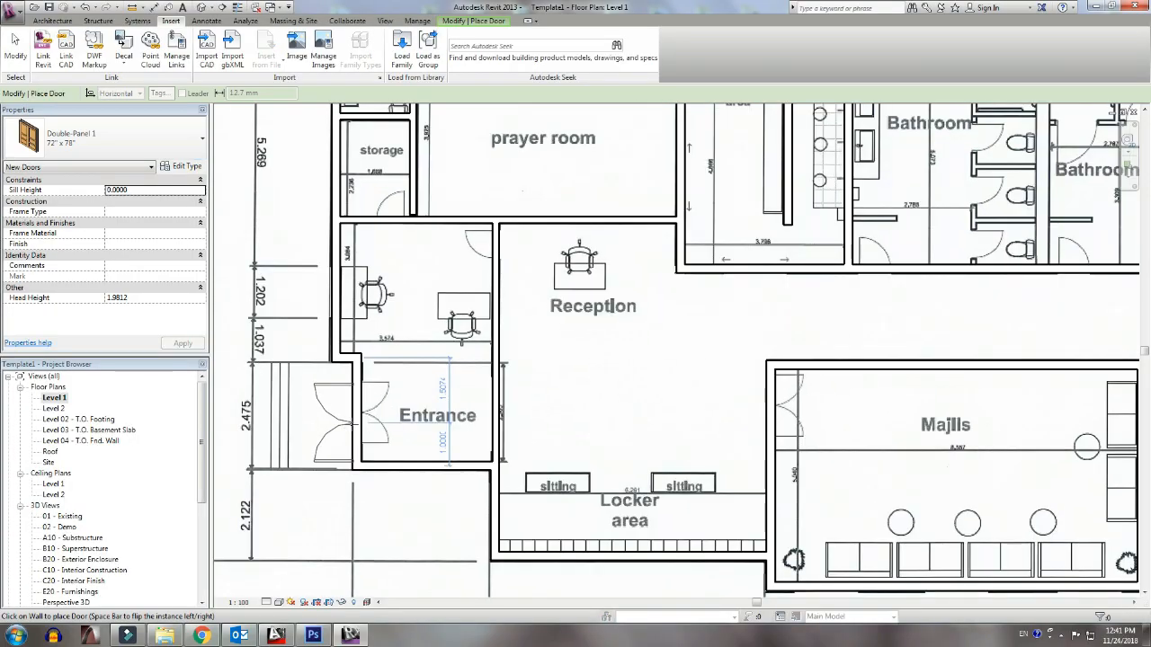
pyautogui.scroll(3, 349, 419)
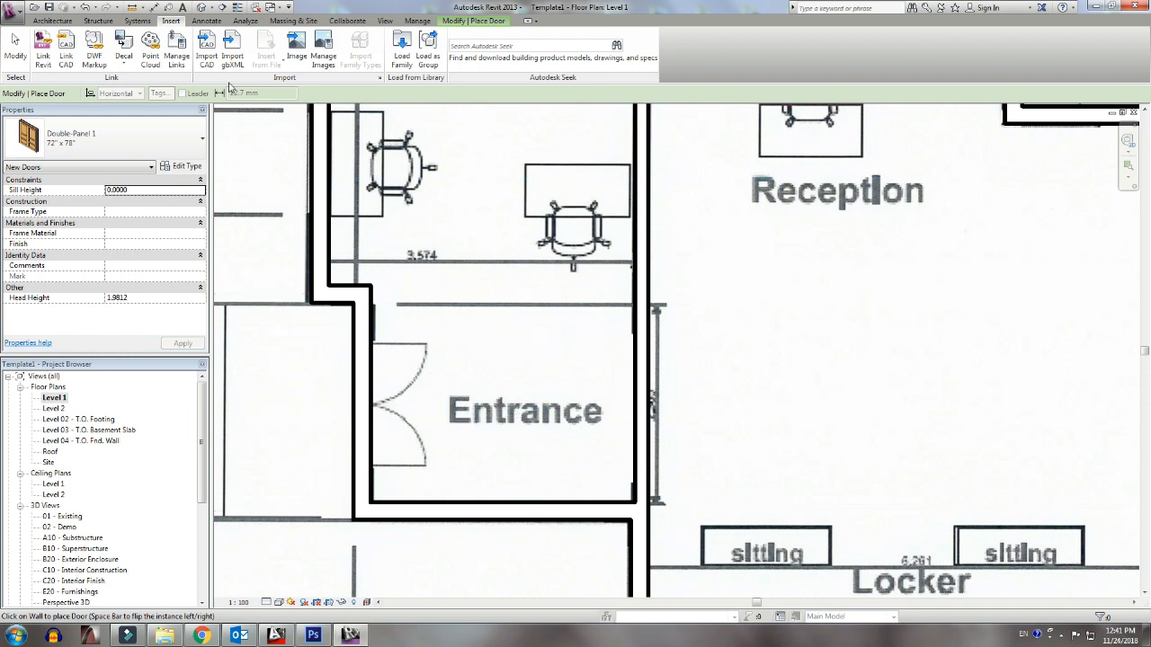
# Step: Restart the Door tool and duplicate the Double-Panel 1 72" x 84" type under the name "2 x 2m"
pyautogui.click(197, 153)
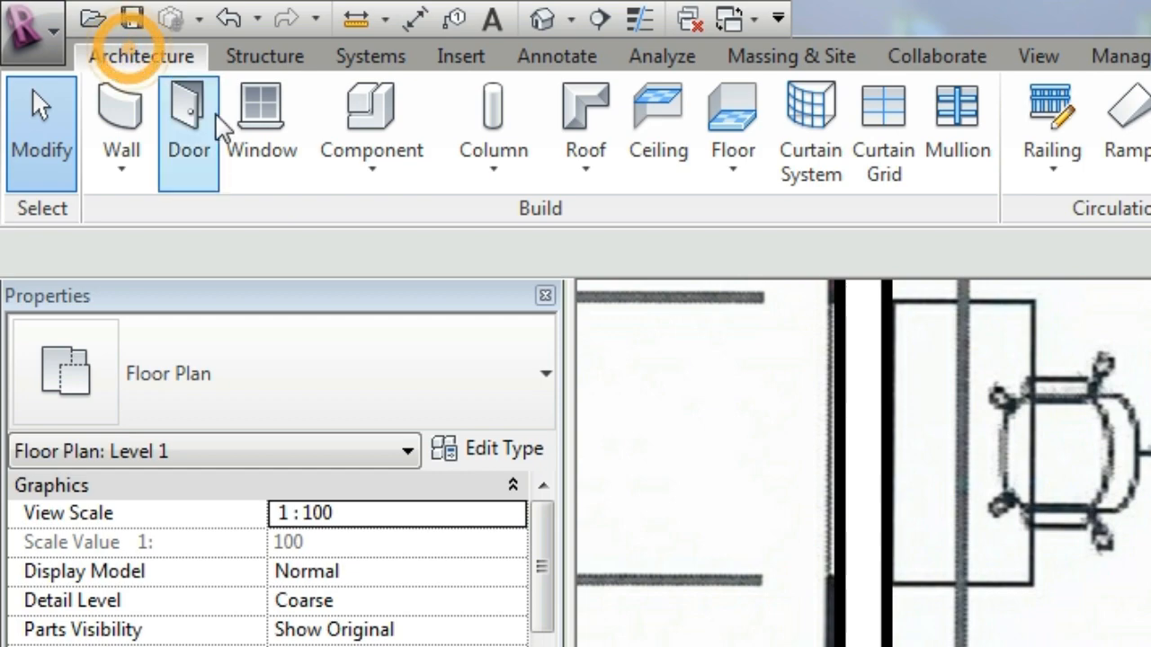
pyautogui.click(216, 127)
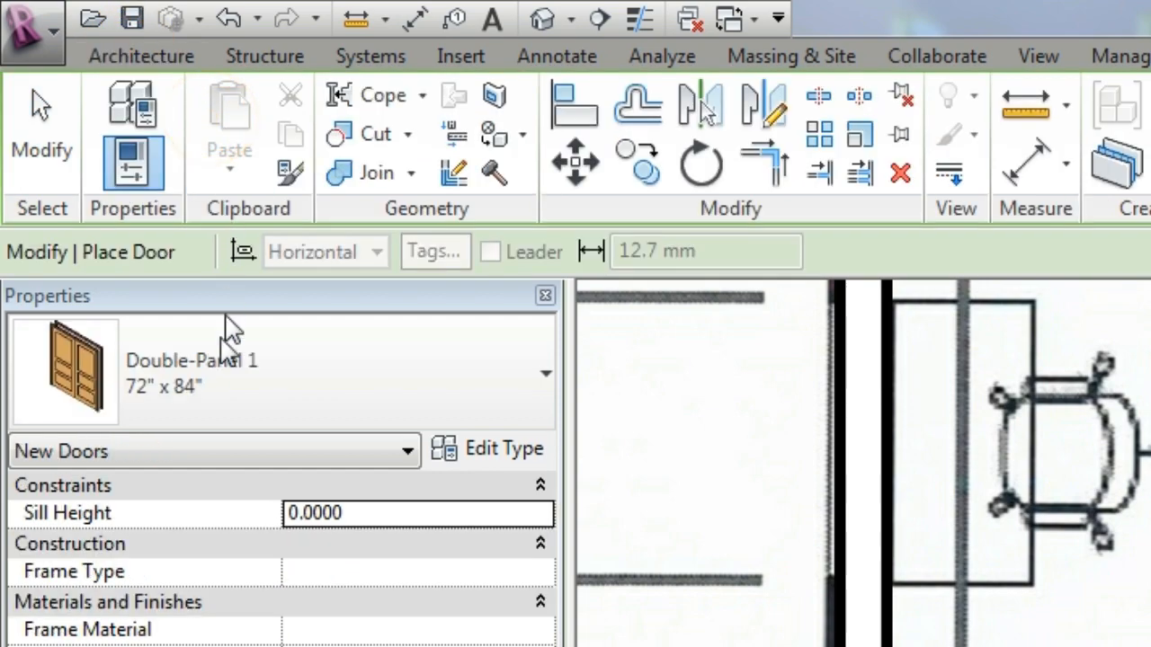
pyautogui.click(472, 446)
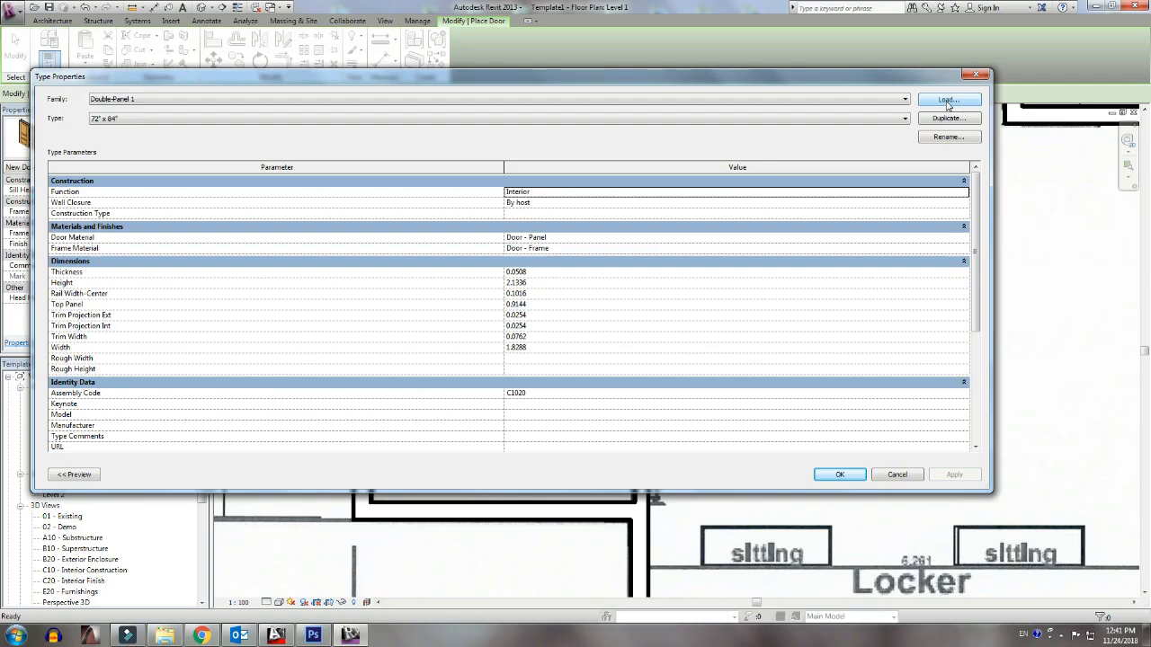
pyautogui.click(946, 118)
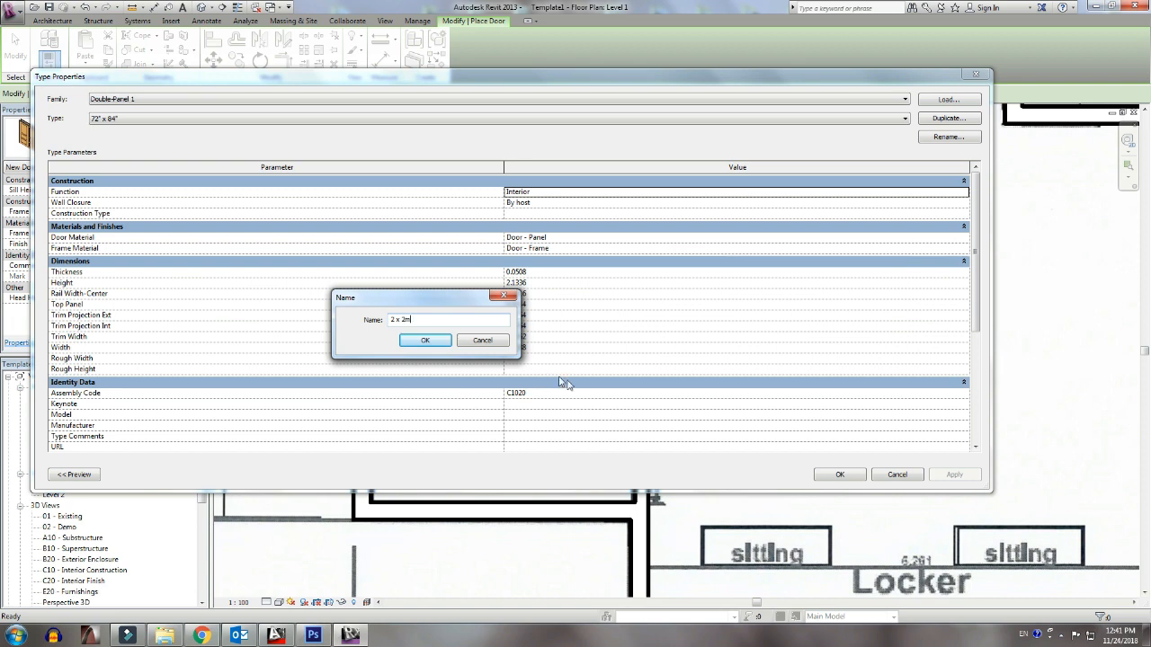
pyautogui.click(428, 341)
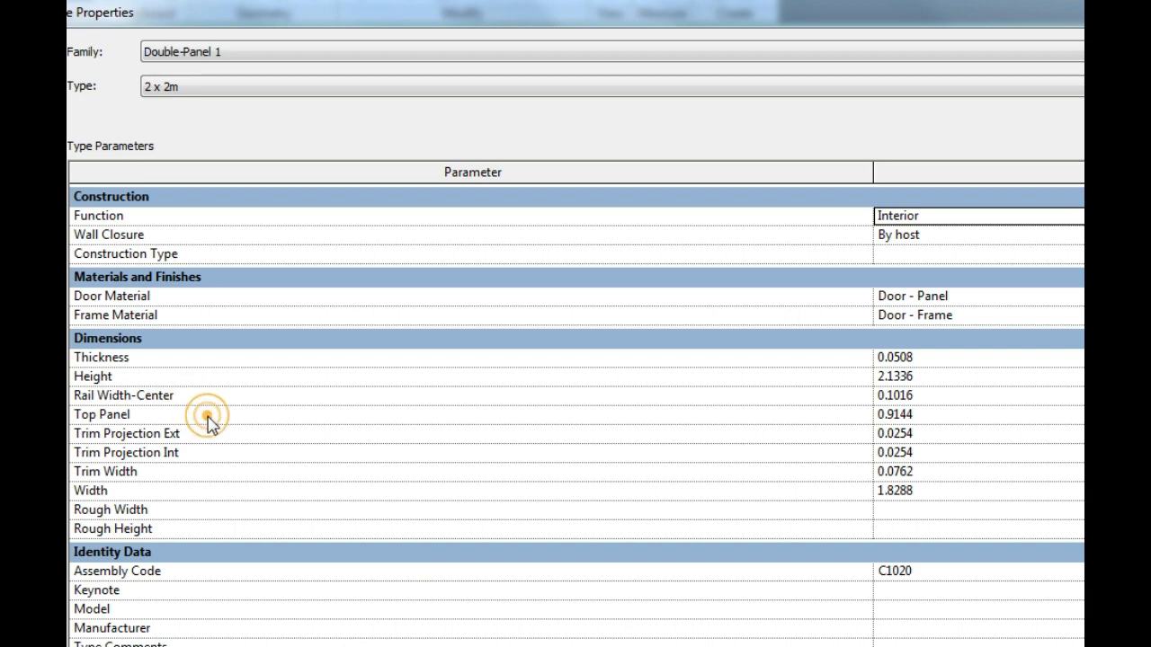
# Step: Set the 2 x 2m door type's width to 1.5 m and place the double door in the Entrance's outer wall over the traced opening
pyautogui.click(210, 482)
pyautogui.click(927, 491)
pyautogui.click(949, 491)
pyautogui.doubleClick(895, 491)
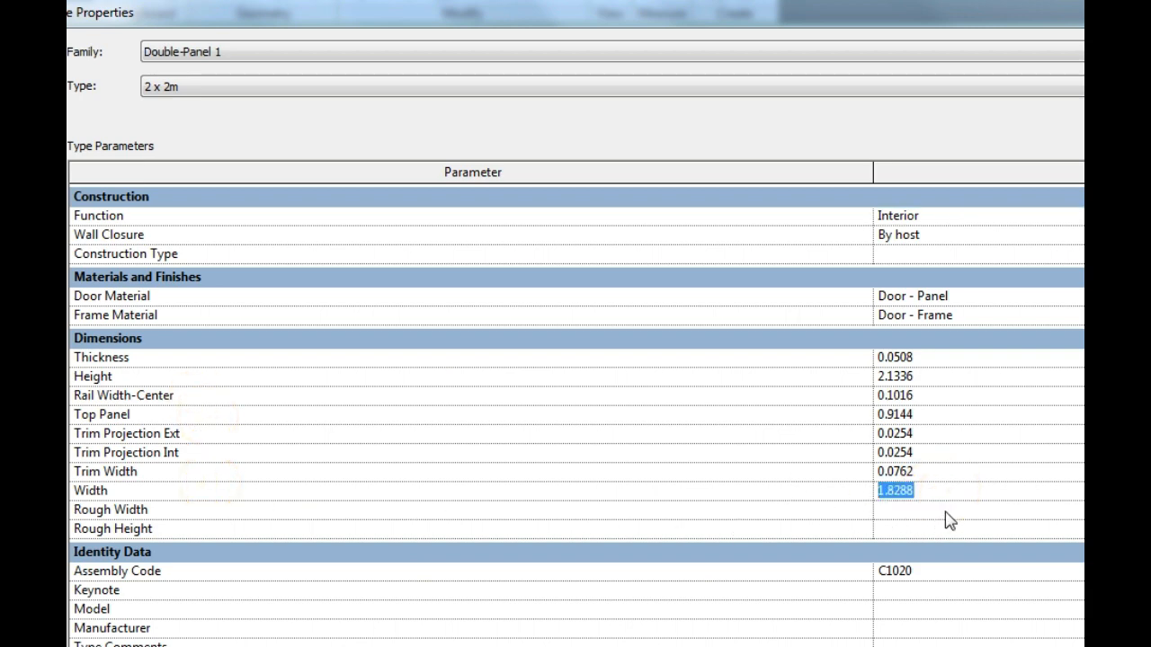
pyautogui.write('1.5')
pyautogui.click(307, 494)
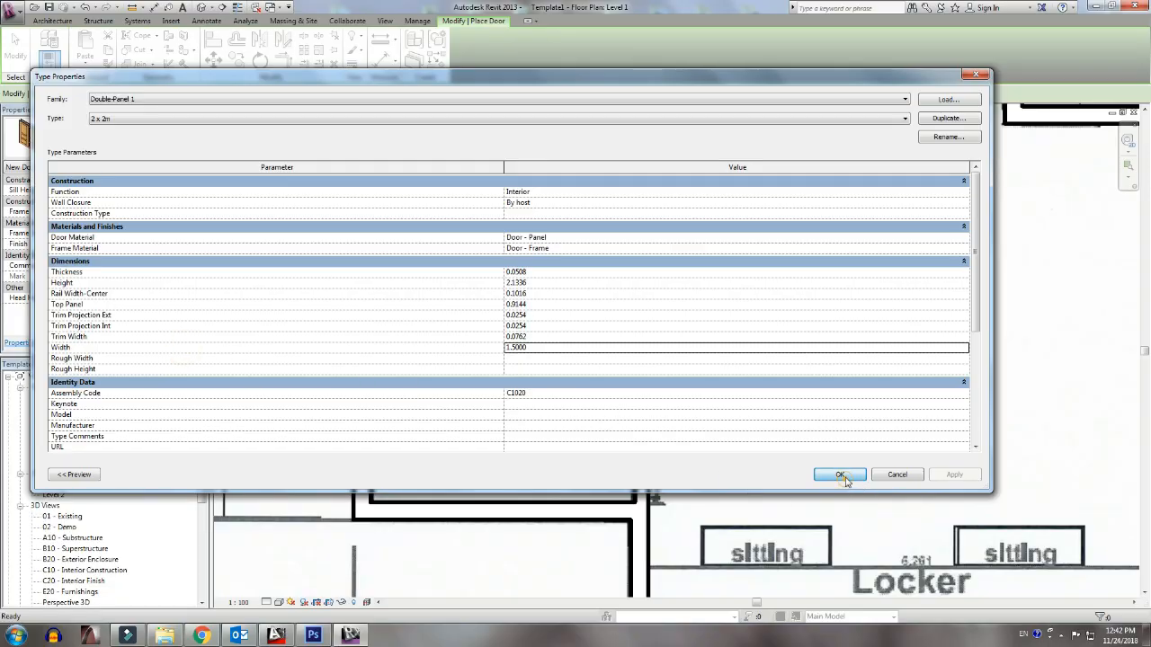
pyautogui.click(839, 475)
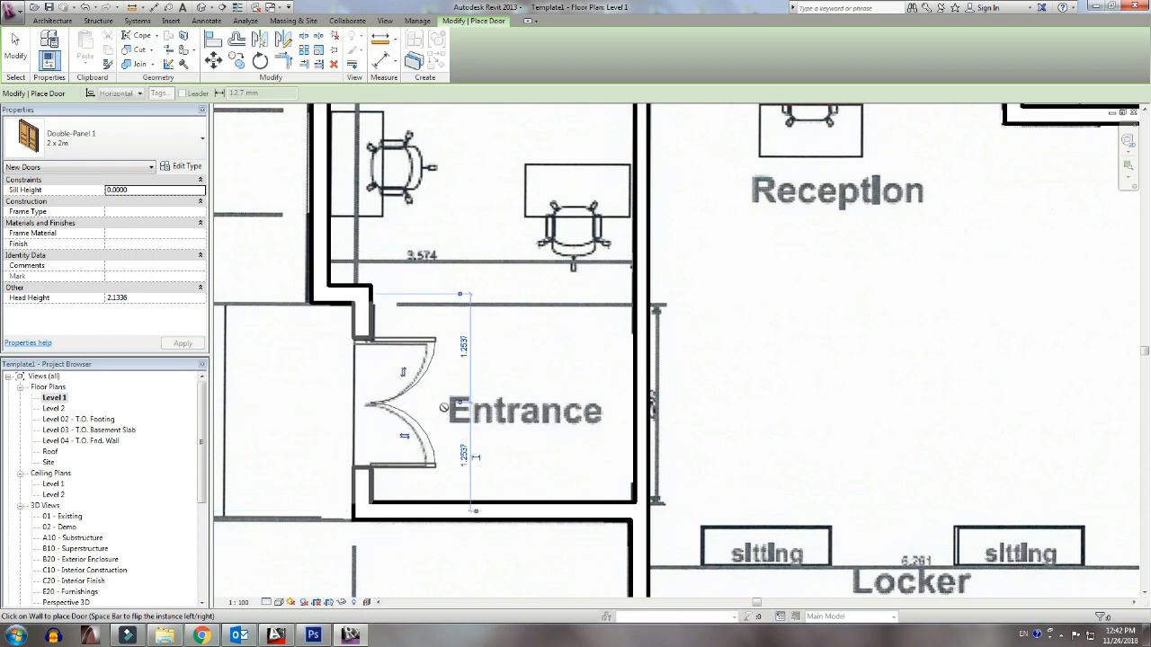
# Step: Place another 2 x 2m double door, opening outward, in the exterior wall at the corridor's end near the kitchen
pyautogui.scroll(-3, 447, 409)
pyautogui.moveTo(448, 416); pyautogui.dragTo(442, 565, button='middle')
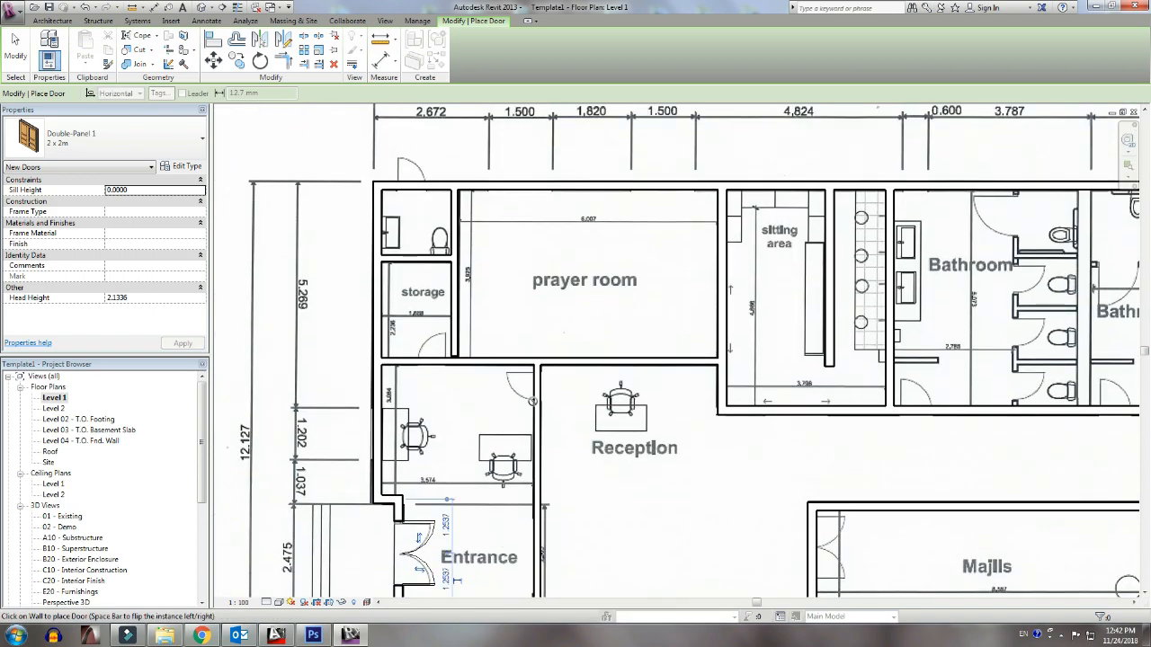
pyautogui.moveTo(621, 463); pyautogui.dragTo(437, 211, button='middle')
pyautogui.moveTo(729, 430); pyautogui.dragTo(445, 541, button='middle')
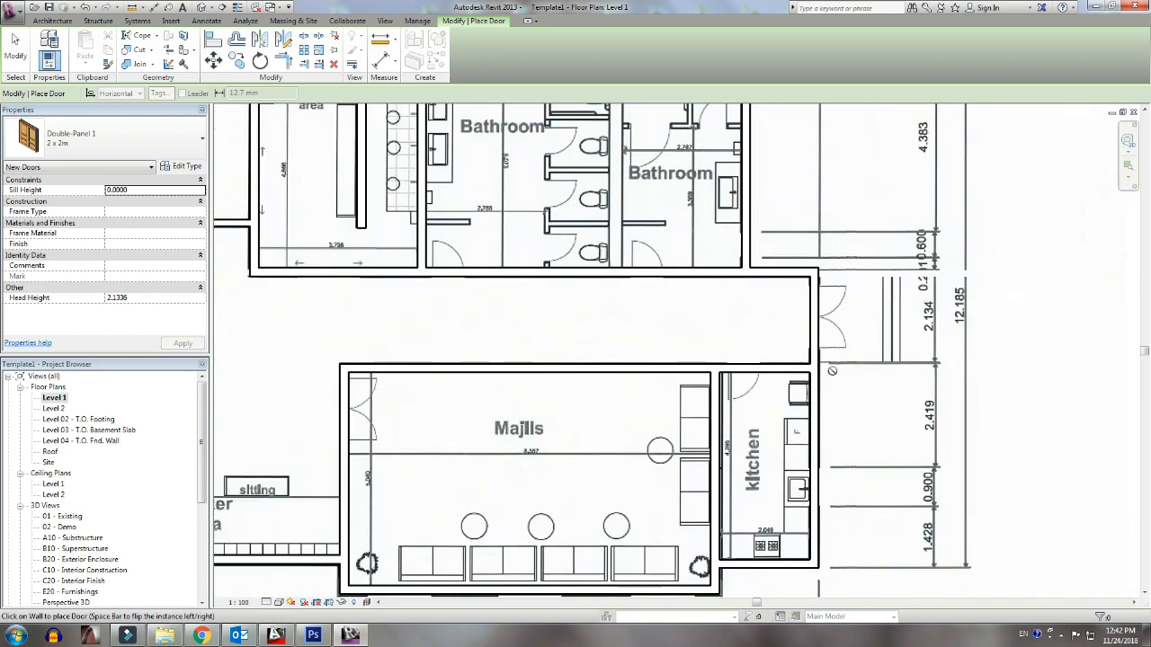
pyautogui.scroll(2, 850, 319)
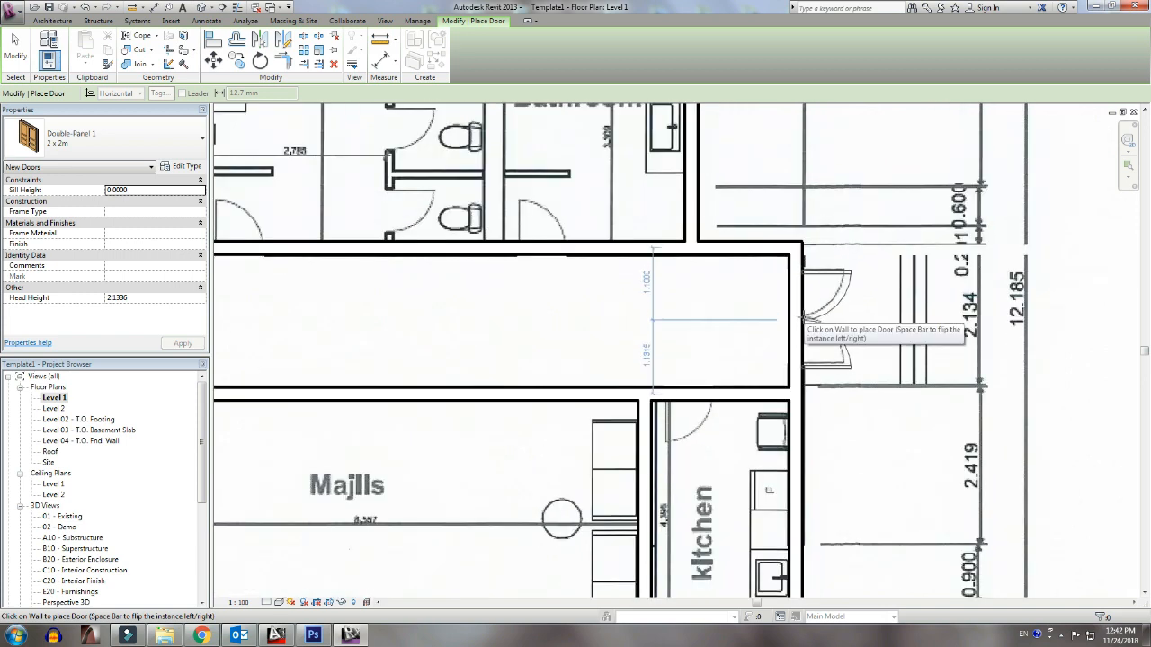
pyautogui.click(802, 319)
pyautogui.scroll(-3, 734, 359)
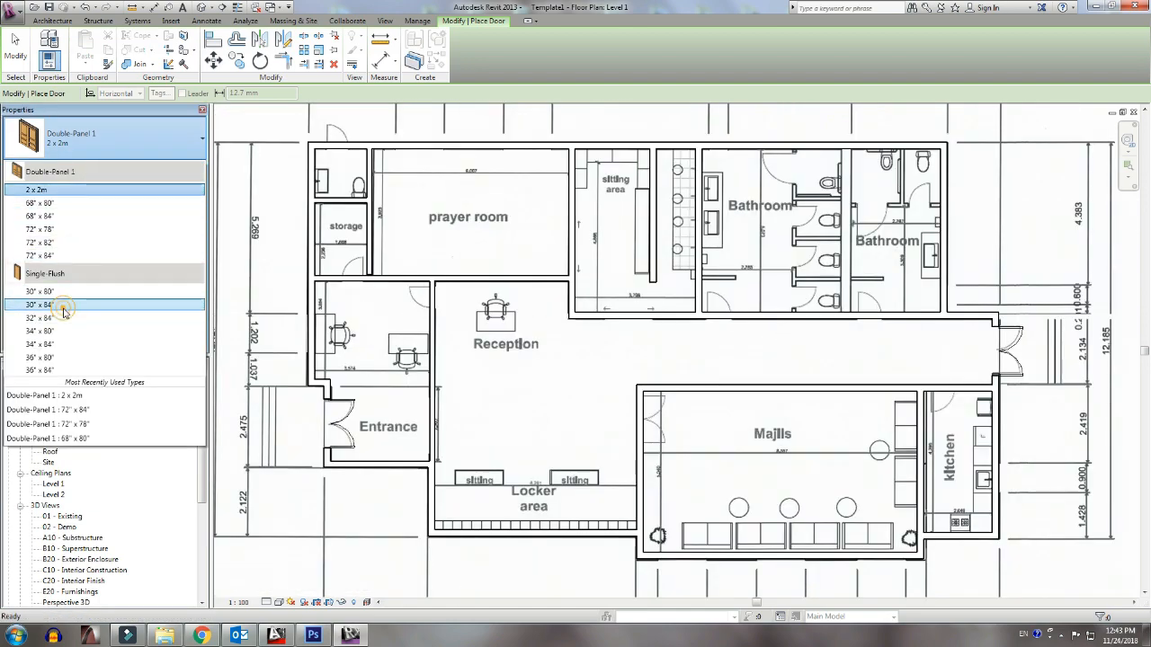
# Step: Place a Single-Flush 30" x 84" door, opening outward, in the exterior wall of the small toilet room above the storage
pyautogui.click(54, 305)
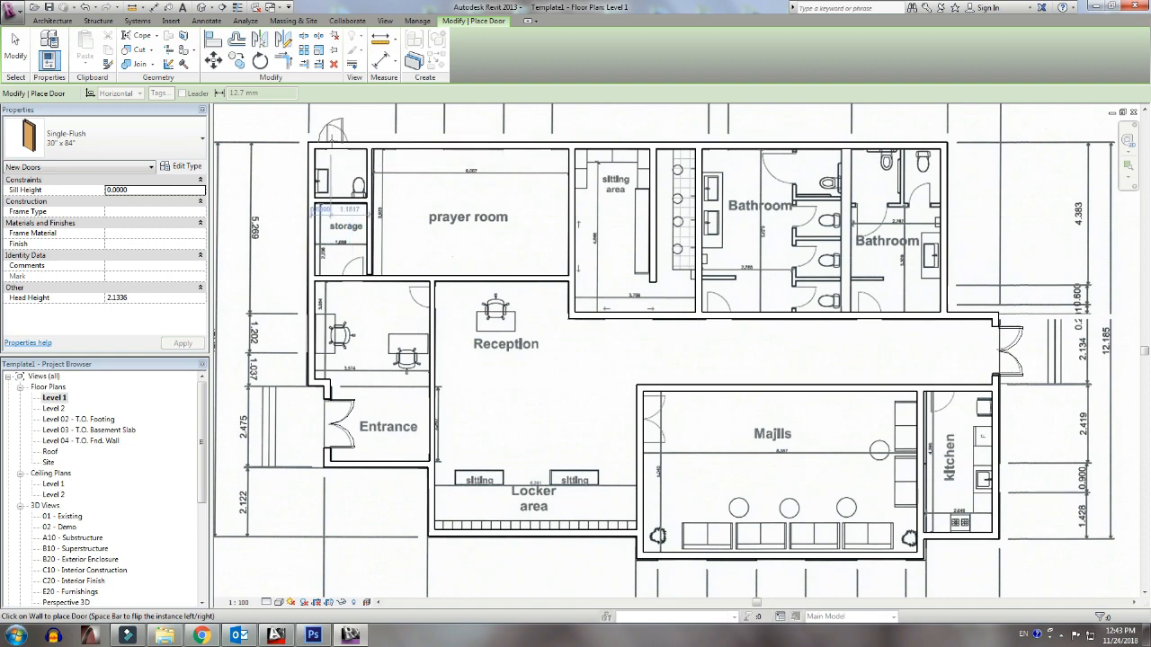
pyautogui.moveTo(332, 137); pyautogui.dragTo(332, 338, button='middle')
pyautogui.scroll(3, 332, 338)
pyautogui.scroll(1, 332, 338)
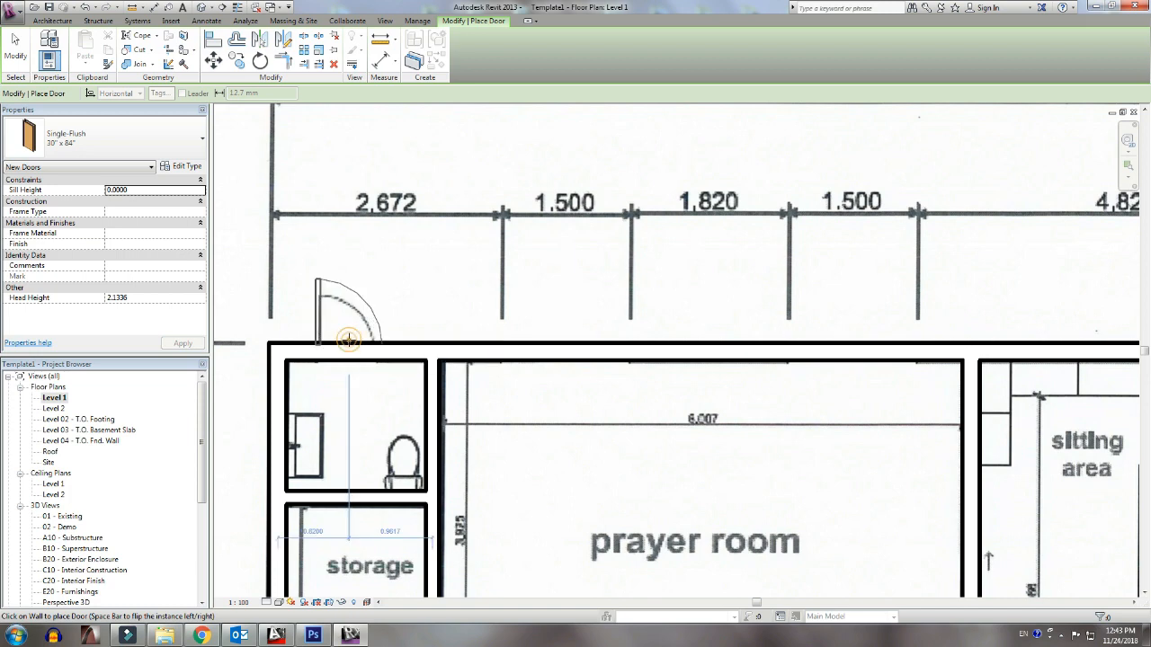
pyautogui.click(349, 342)
pyautogui.scroll(-3, 401, 329)
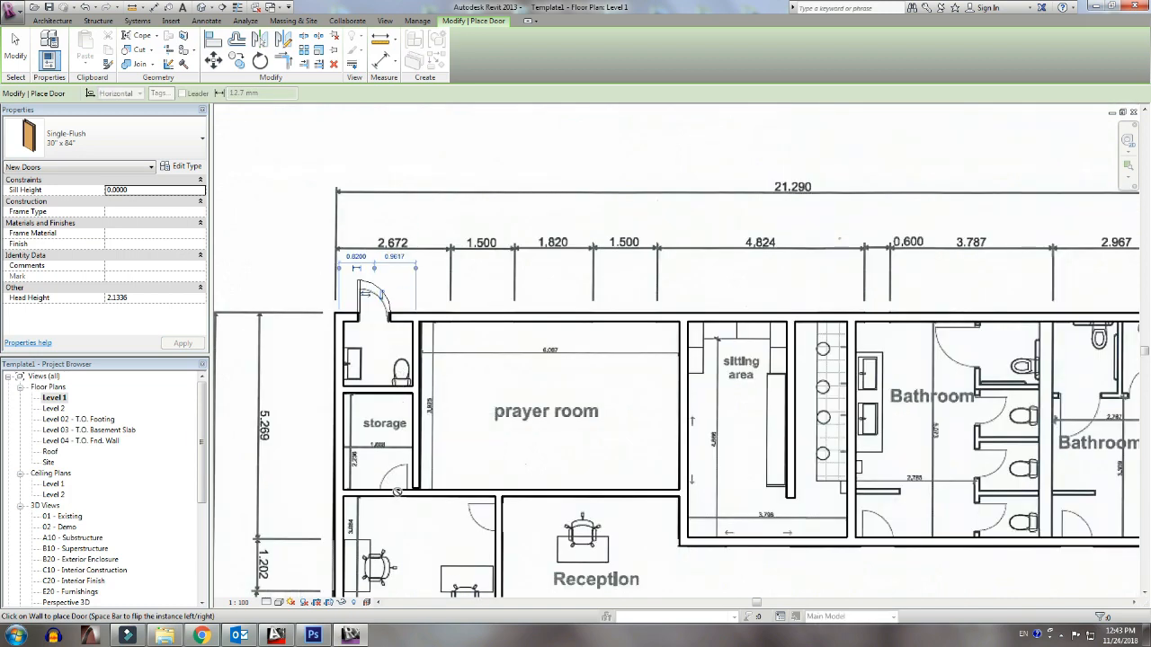
# Step: Place Single-Flush 30" x 84" doors in the storage room's lower wall and in the wall between the desk room and Reception
pyautogui.scroll(2, 396, 491)
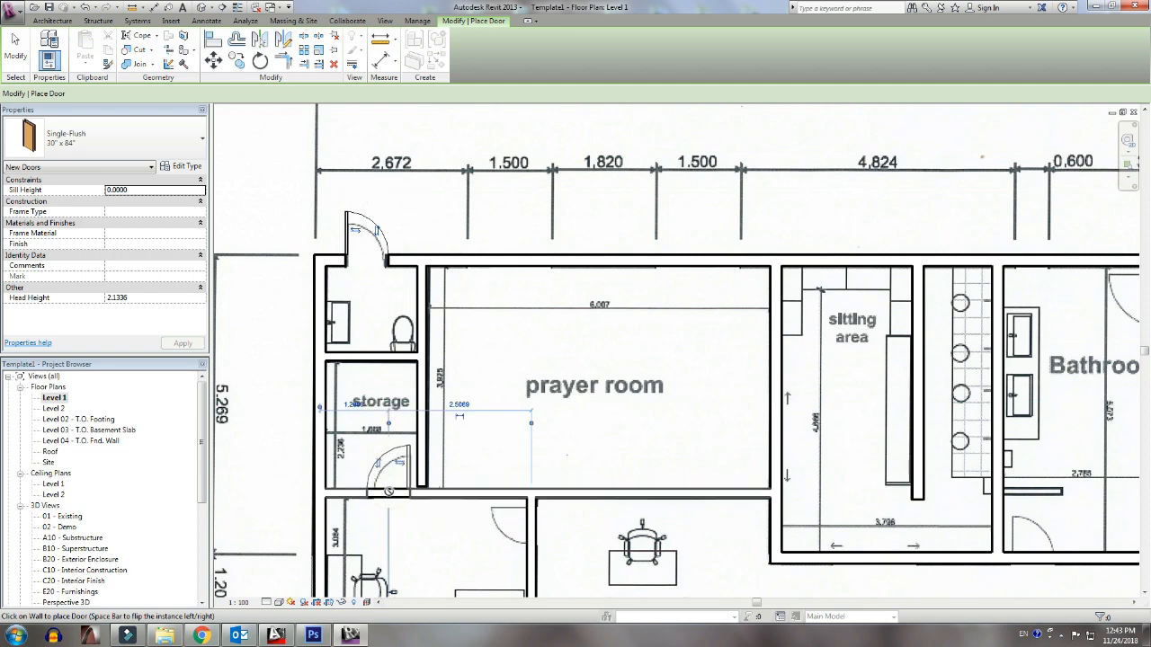
pyautogui.scroll(-3, 453, 405)
pyautogui.scroll(1, 419, 359)
pyautogui.moveTo(419, 359); pyautogui.dragTo(367, 272, button='middle')
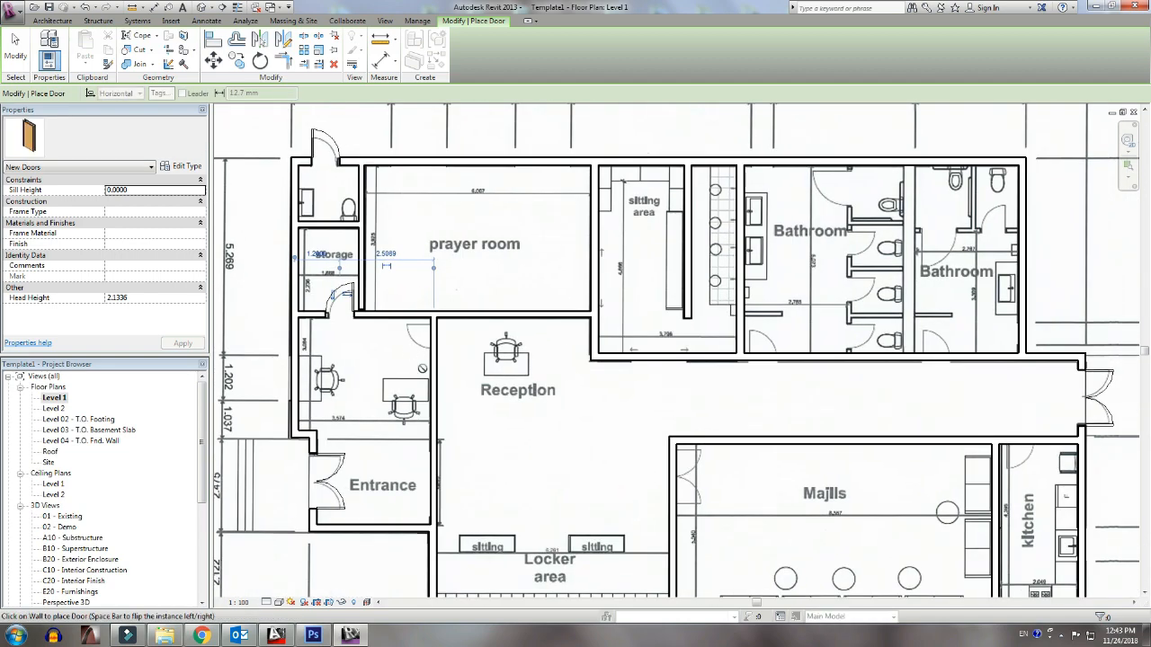
pyautogui.scroll(4, 435, 333)
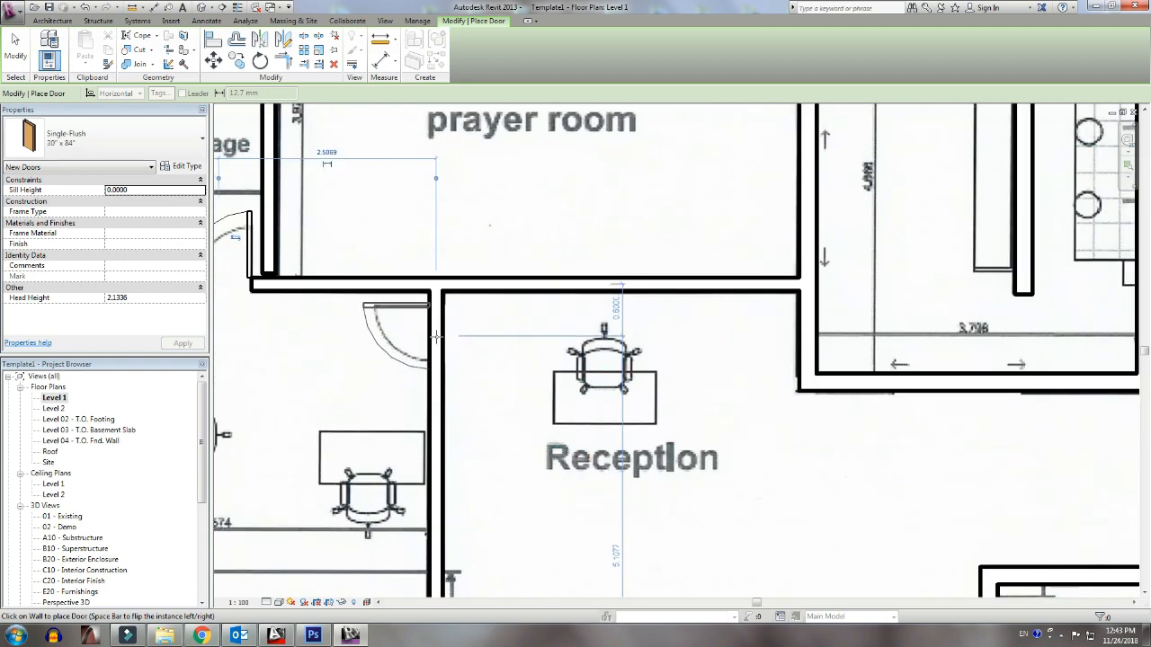
pyautogui.click(432, 336)
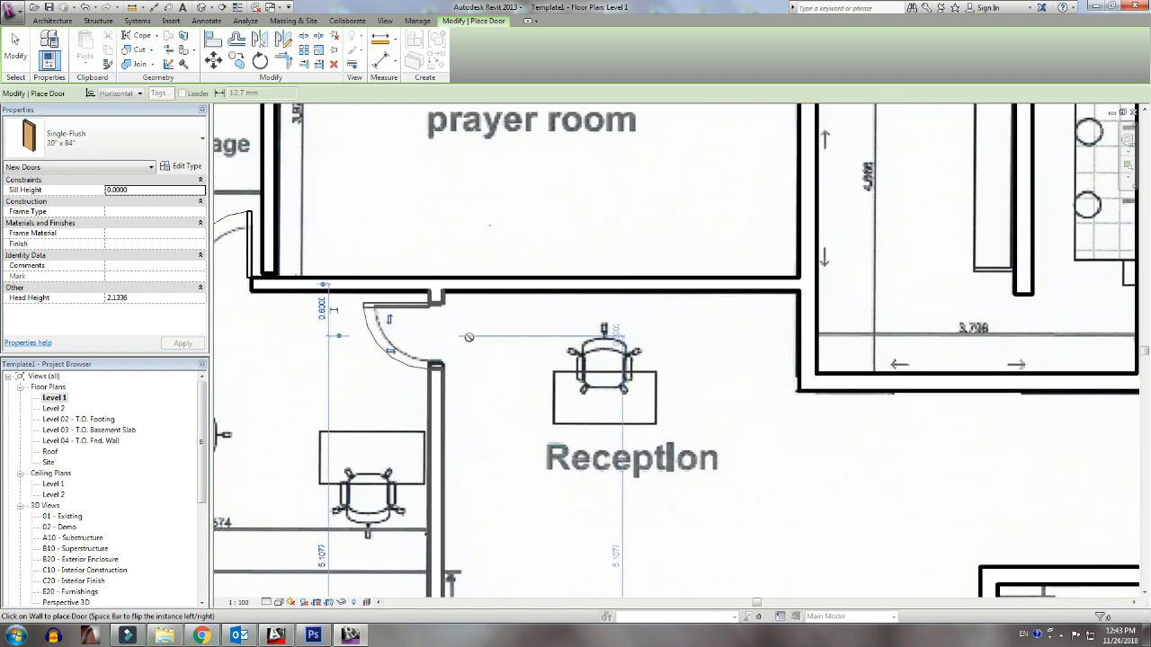
pyautogui.scroll(-4, 468, 338)
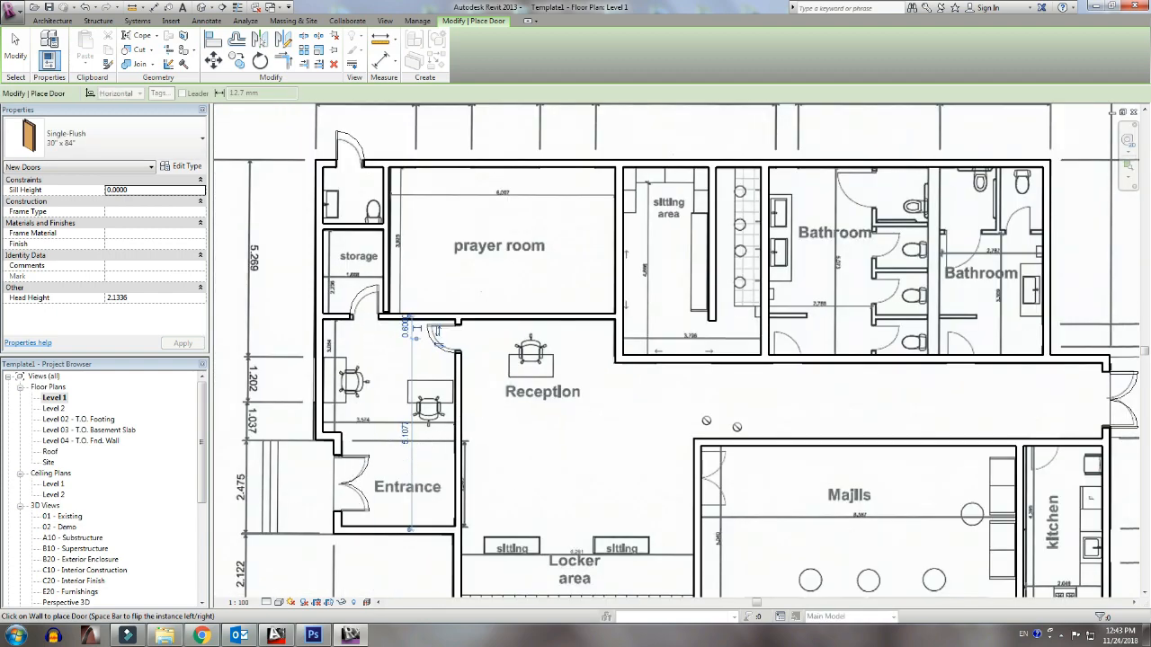
# Step: Place Single-Flush 30" x 84" doors in the corridor wall at the traced entrances of the two Bathrooms
pyautogui.moveTo(773, 456); pyautogui.dragTo(664, 484, button='middle')
pyautogui.scroll(2, 667, 385)
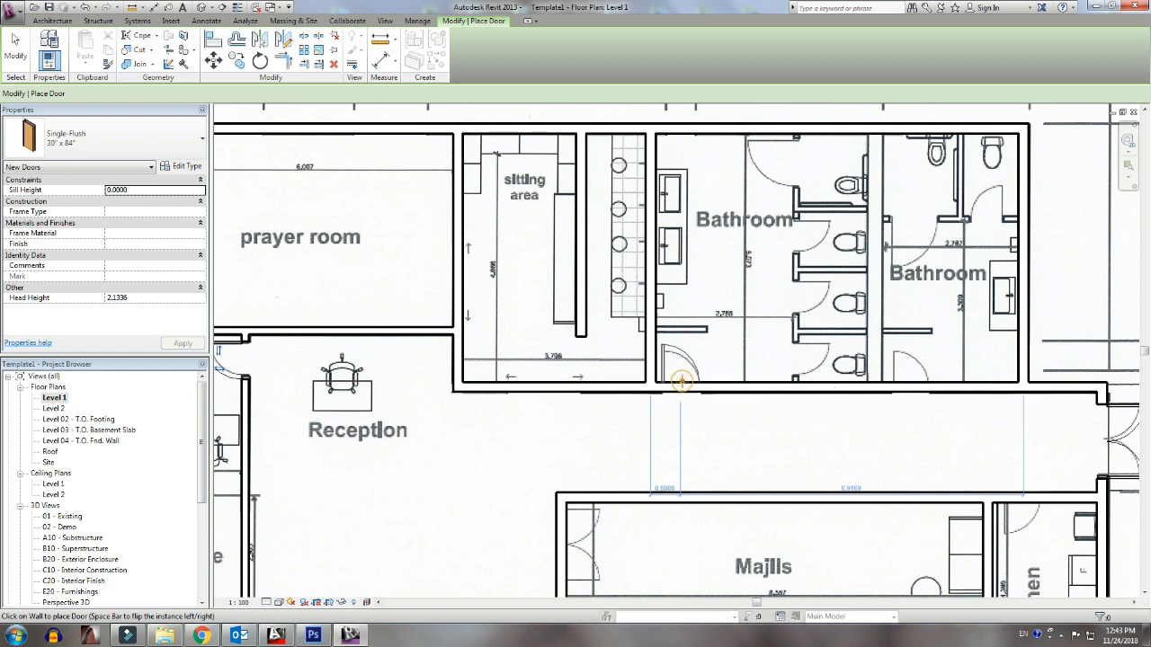
pyautogui.click(681, 378)
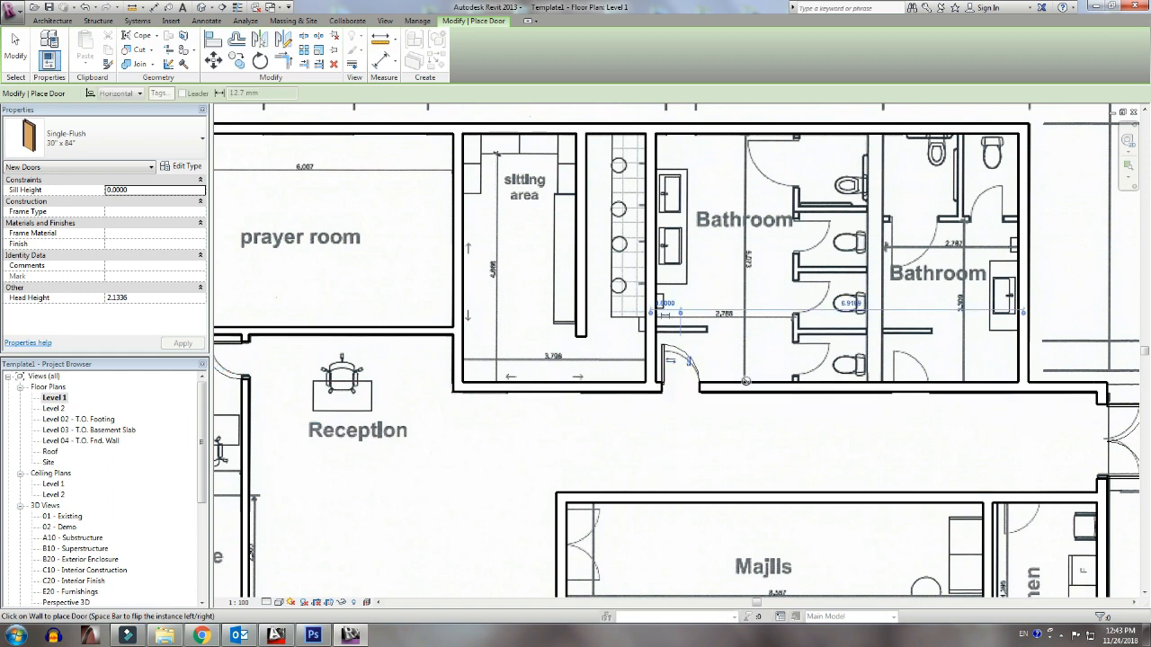
pyautogui.press('space')
pyautogui.click(909, 387)
pyautogui.moveTo(911, 388); pyautogui.dragTo(619, 479, button='middle')
# Step: Place a Single-Flush 30" x 84" door, swinging into the kitchen, in the wall between the kitchen and the corridor
pyautogui.moveTo(719, 493); pyautogui.dragTo(690, 229, button='middle')
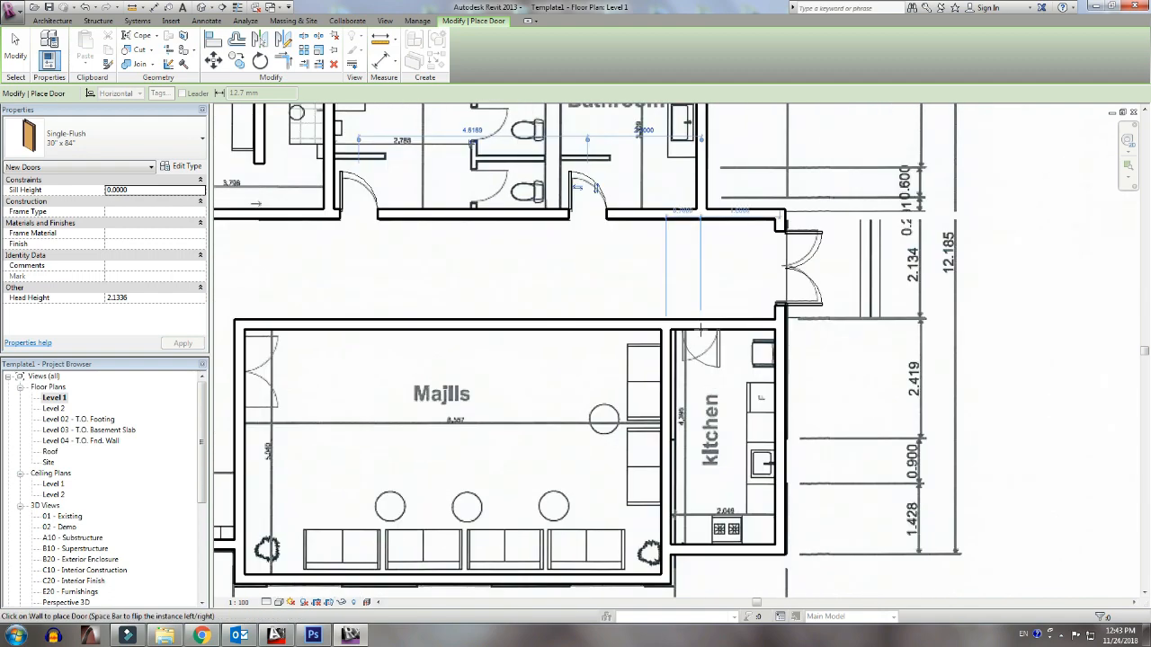
pyautogui.press('space')
pyautogui.click(701, 329)
# Step: Place a Double-Panel 1 2 x 2m door in the Majlis wall facing the Reception over the traced opening
pyautogui.moveTo(364, 480); pyautogui.dragTo(919, 434, button='middle')
pyautogui.scroll(-1, 778, 423)
pyautogui.click(106, 153)
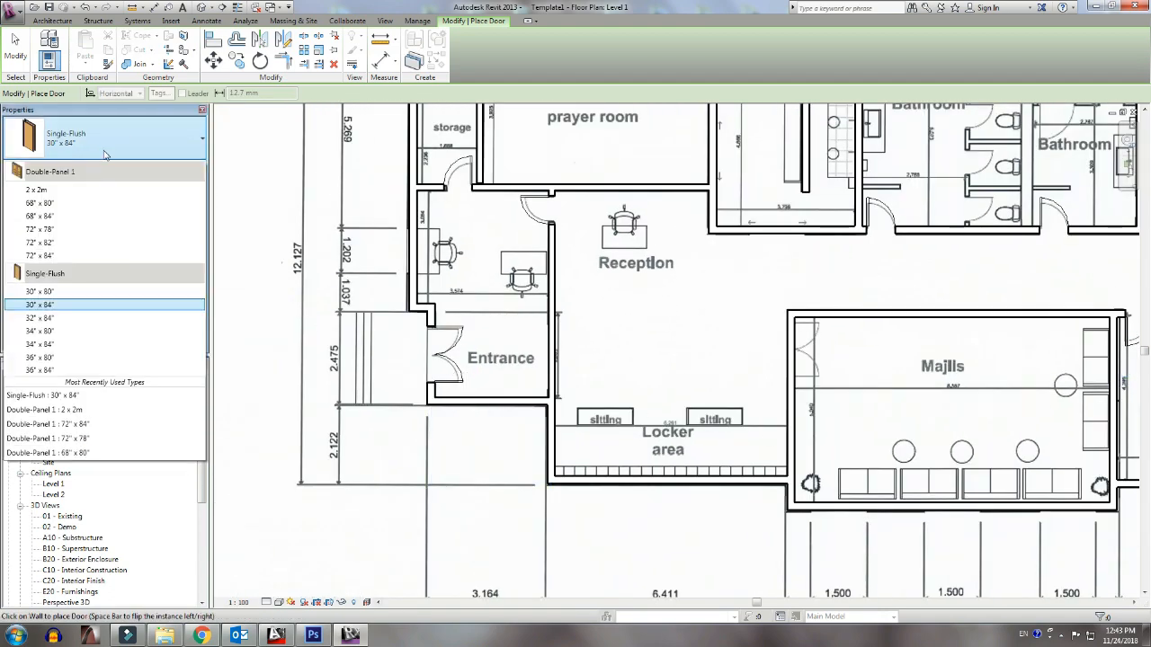
pyautogui.click(36, 189)
pyautogui.scroll(2, 773, 342)
pyautogui.scroll(-3, 773, 341)
pyautogui.moveTo(735, 339); pyautogui.dragTo(594, 390, button='middle')
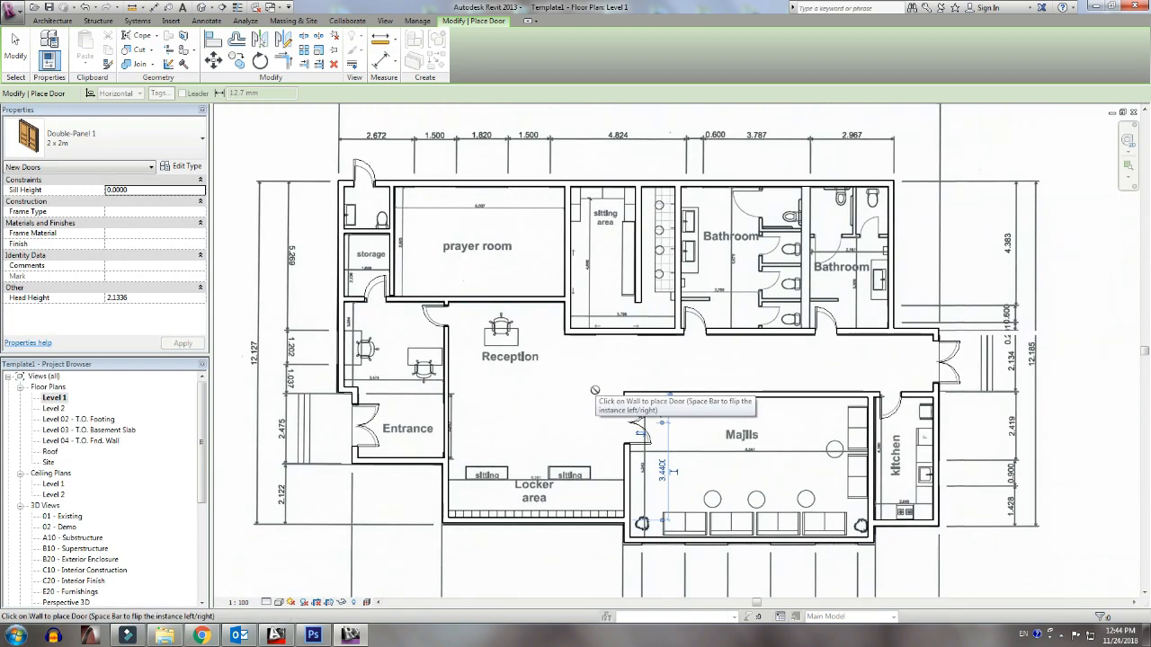
# Step: End door placement and set the GF Plan_001.jpg plan image's draw order to Foreground
pyautogui.moveTo(470, 290); pyautogui.dragTo(398, 296, button='middle')
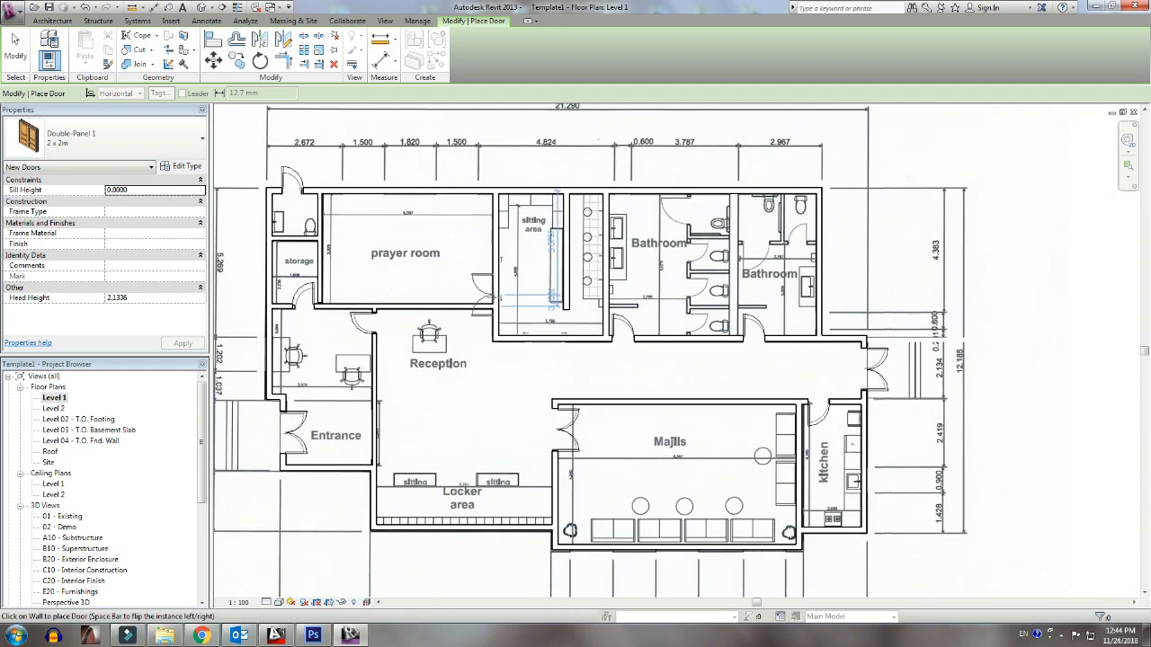
pyautogui.press('Escape')
pyautogui.click(458, 266)
pyautogui.click(216, 94)
pyautogui.click(206, 114)
pyautogui.moveTo(454, 232); pyautogui.dragTo(535, 275, button='middle')
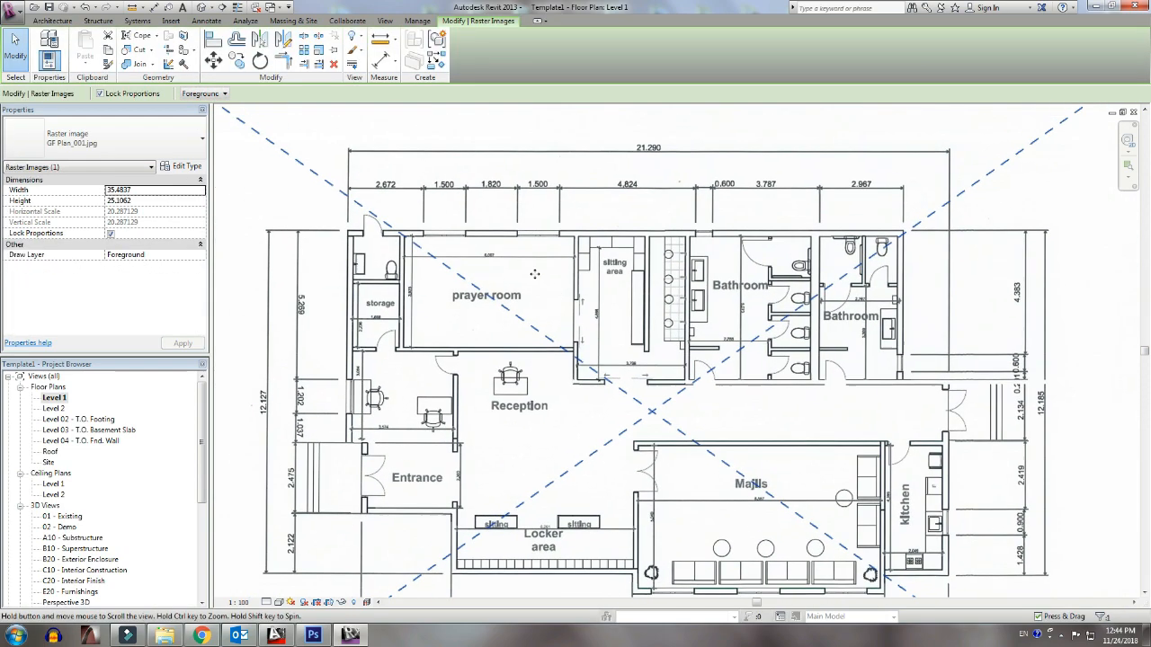
# Step: Start the Window tool and open the Windows folder of the US Imperial family library for loading
pyautogui.click(63, 21)
pyautogui.click(96, 45)
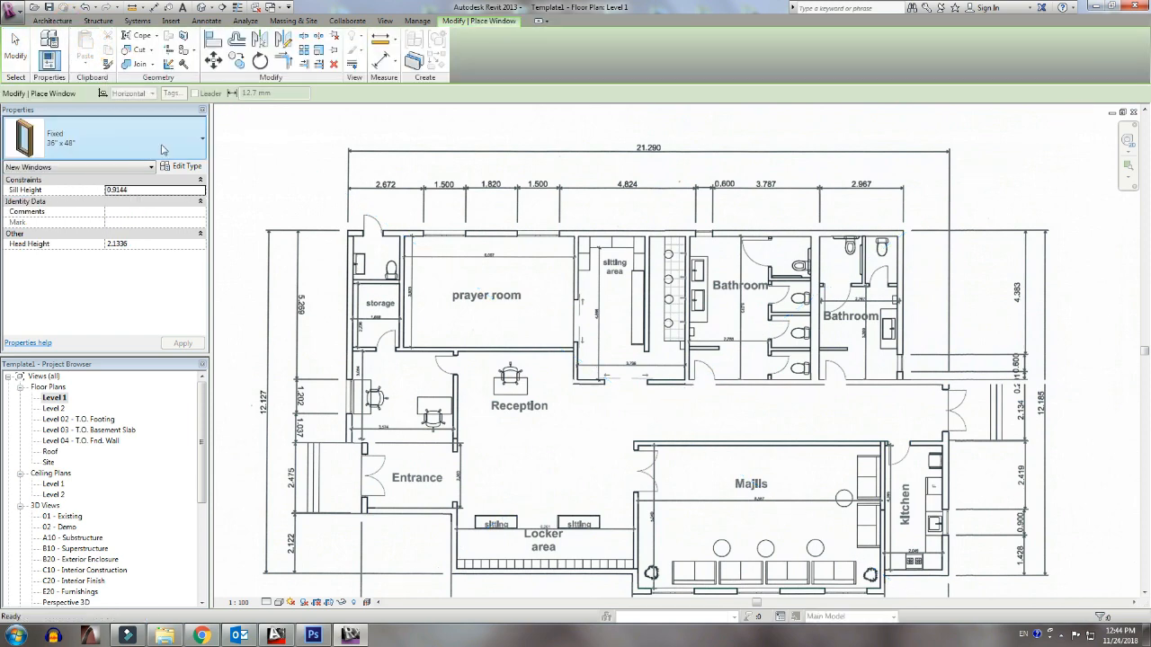
pyautogui.click(171, 20)
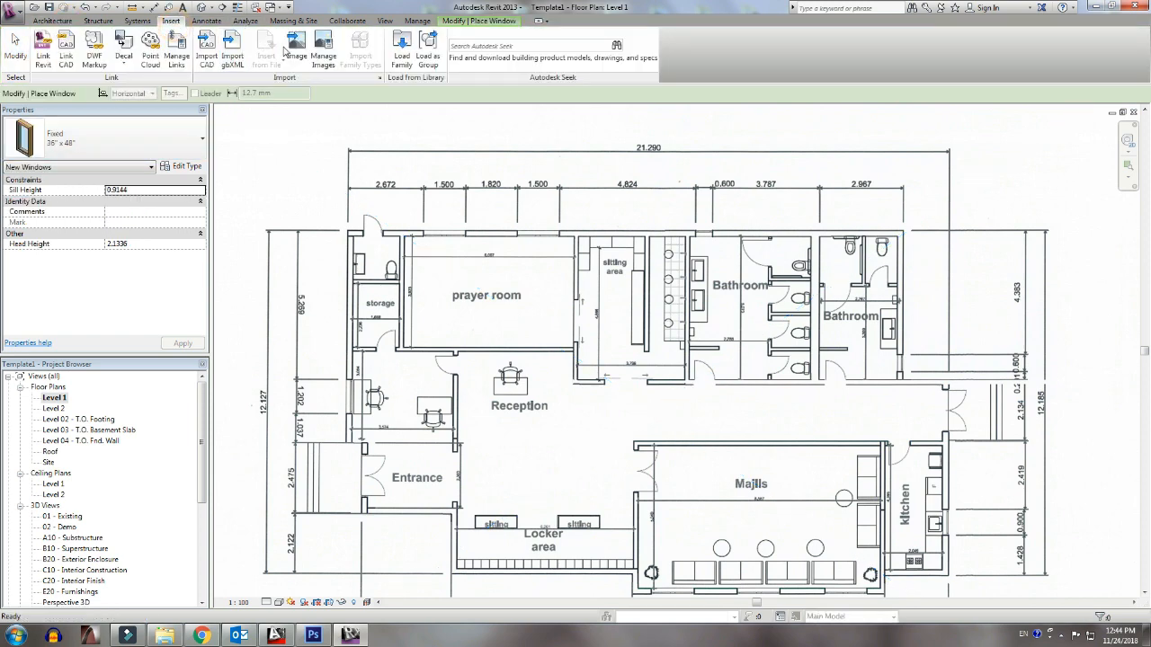
pyautogui.click(401, 45)
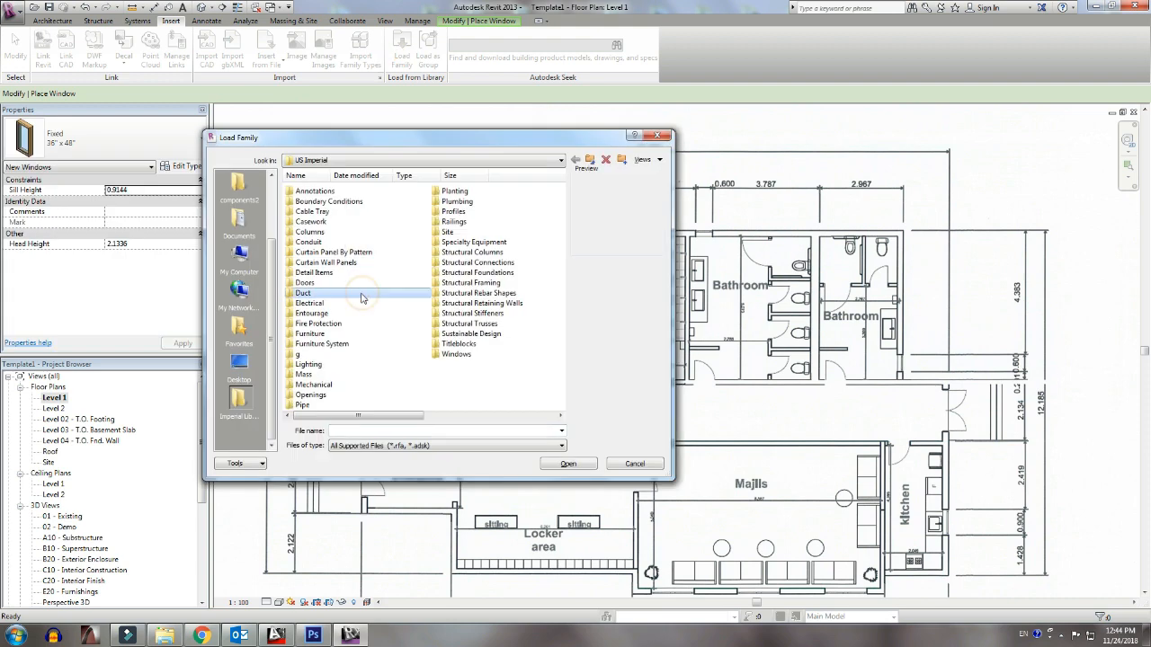
pyautogui.scroll(-3, 363, 299)
pyautogui.doubleClick(311, 353)
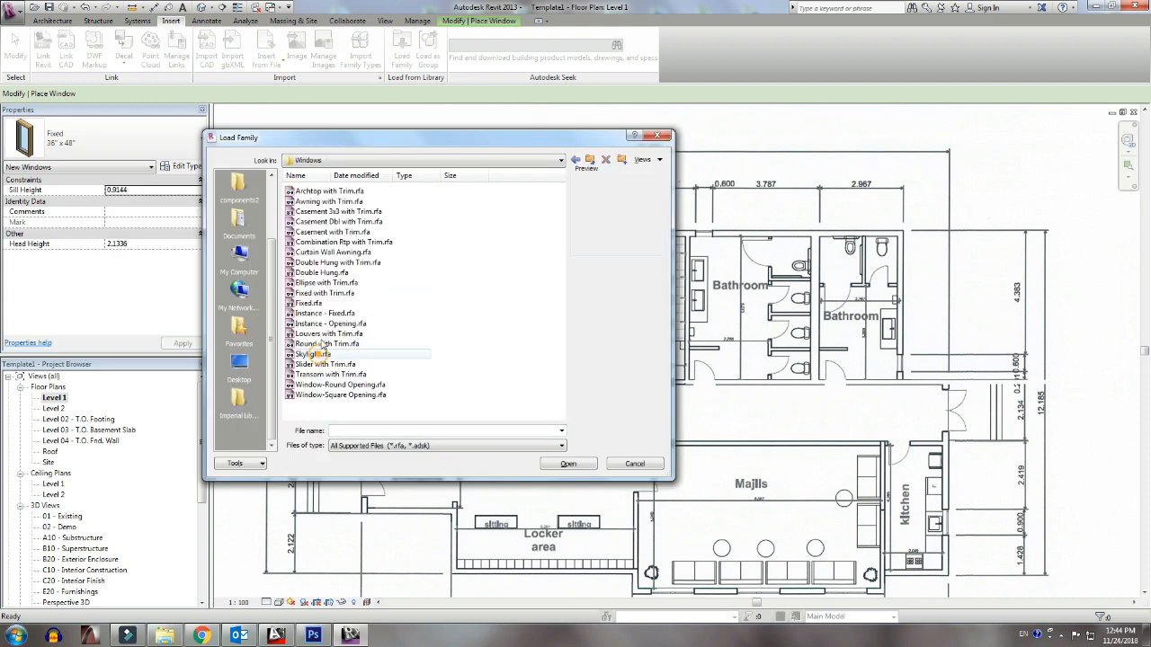
# Step: Preview several window families and load Casement Dbl with Trim.rfa
pyautogui.click(322, 374)
pyautogui.click(328, 385)
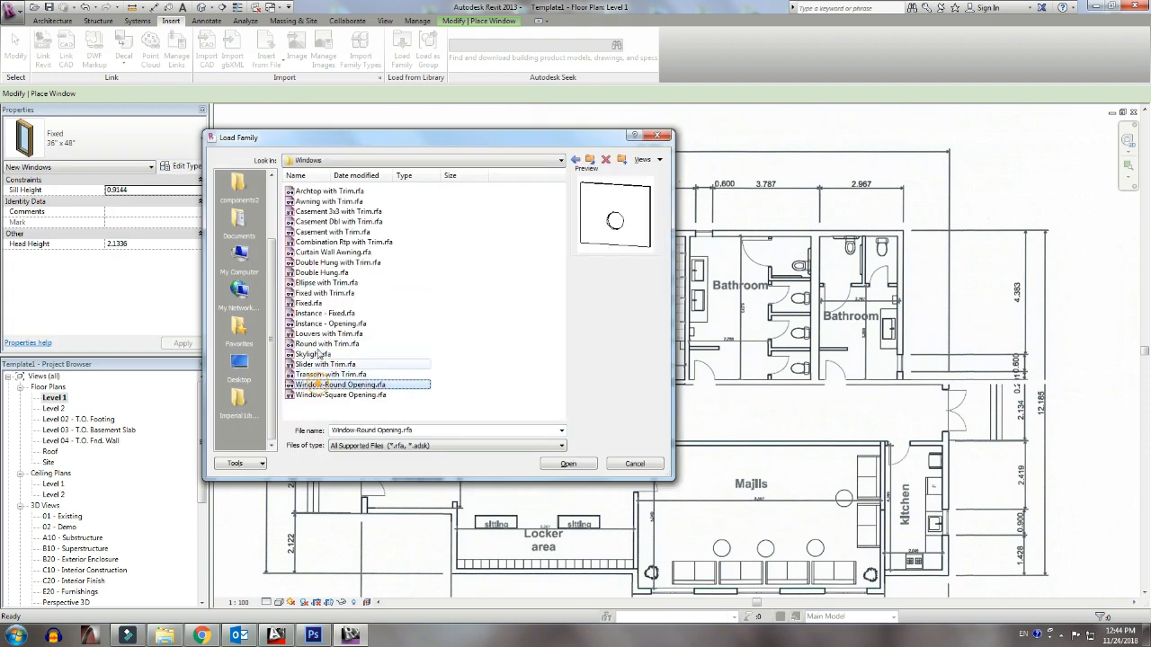
pyautogui.click(326, 282)
pyautogui.click(332, 262)
pyautogui.click(331, 222)
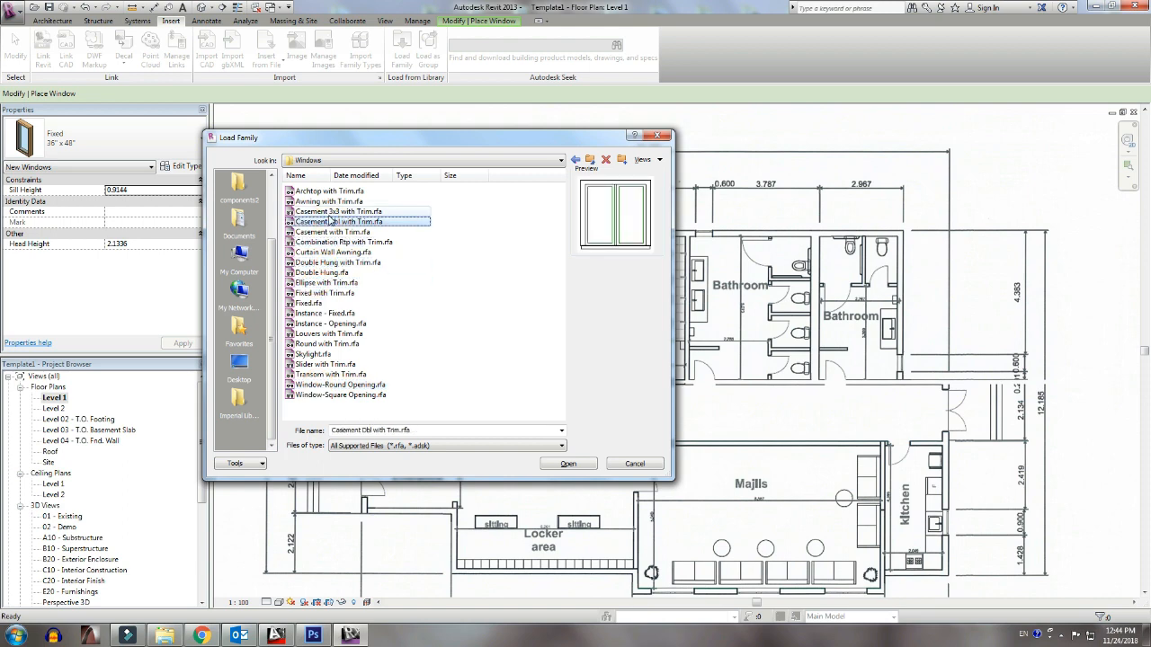
pyautogui.click(329, 212)
pyautogui.doubleClick(330, 222)
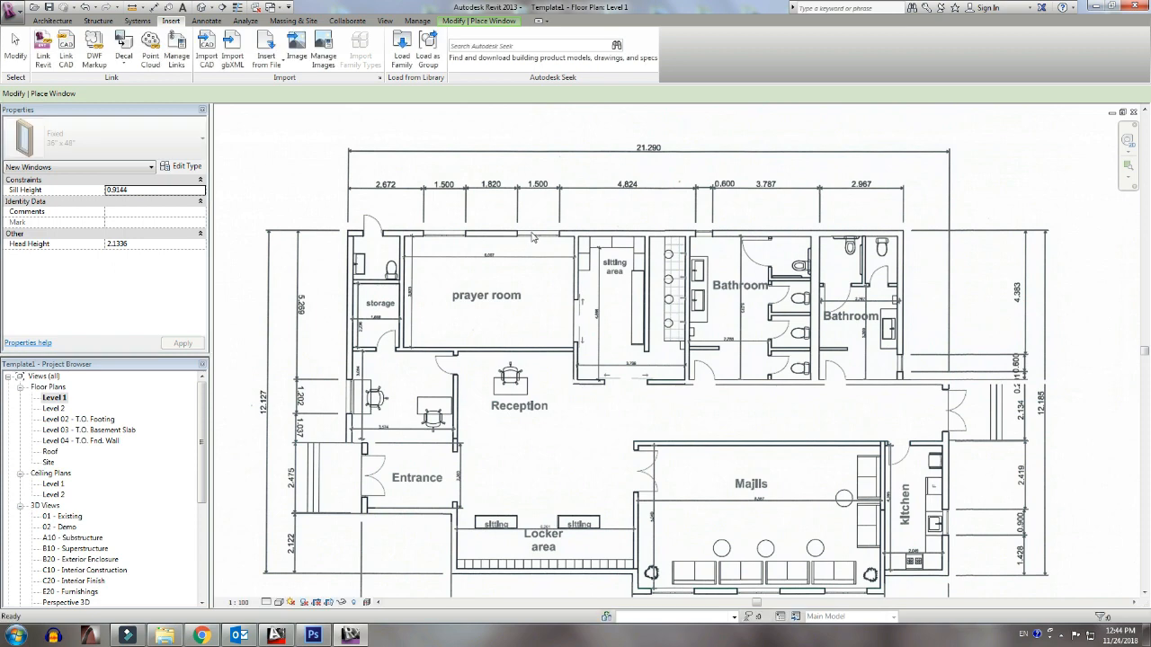
# Step: Duplicate the Casement Dbl with Trim 48" x 48" type as "150 x 150" and set its width to 1.5 m
pyautogui.scroll(3, 530, 234)
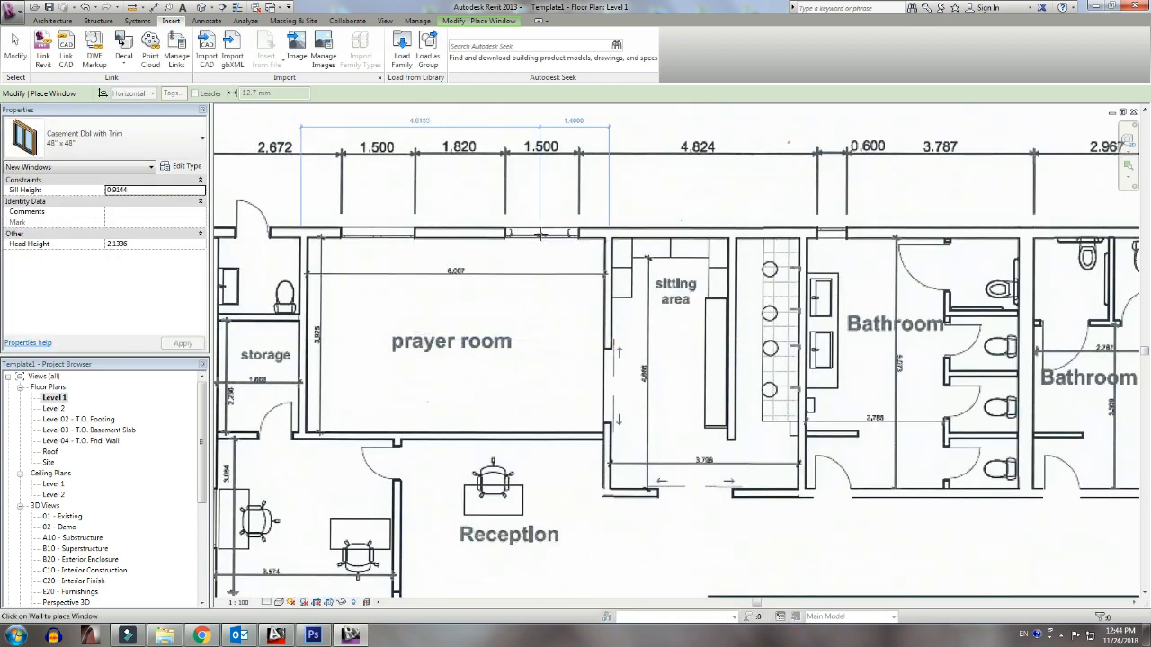
pyautogui.scroll(2, 544, 232)
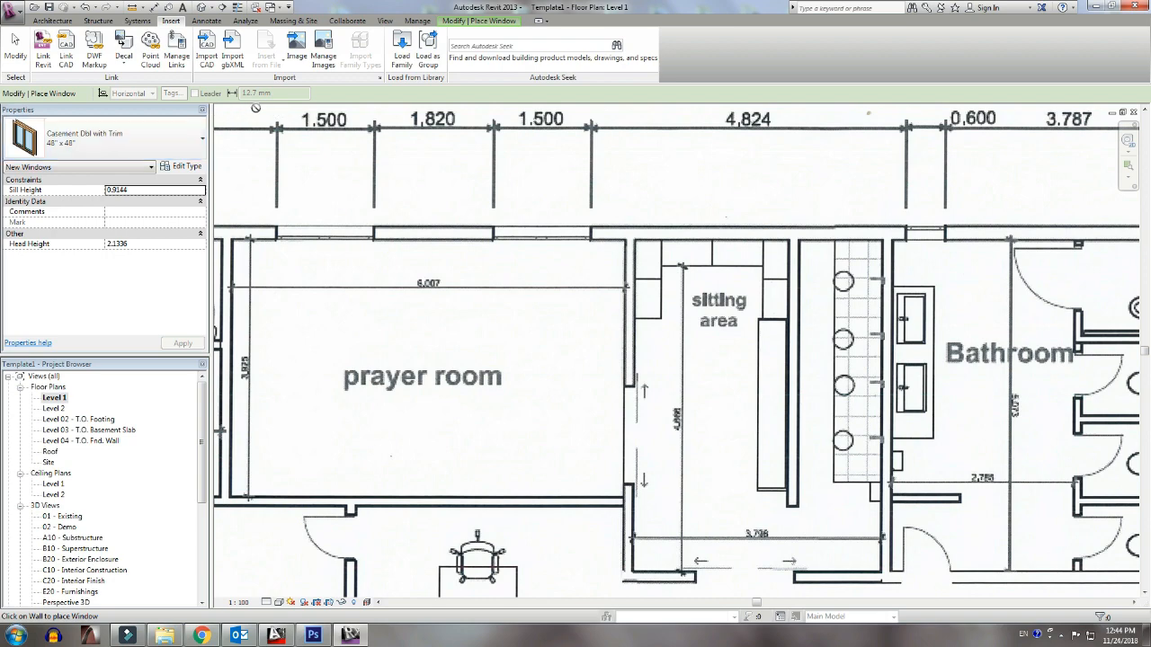
pyautogui.click(185, 167)
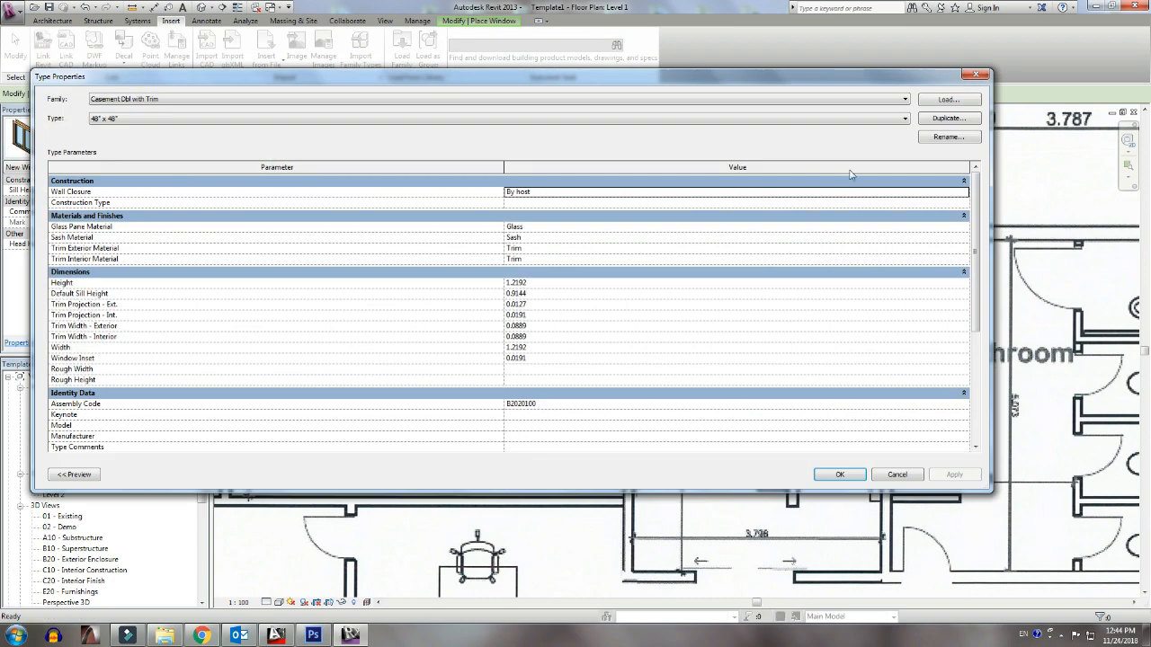
pyautogui.click(945, 119)
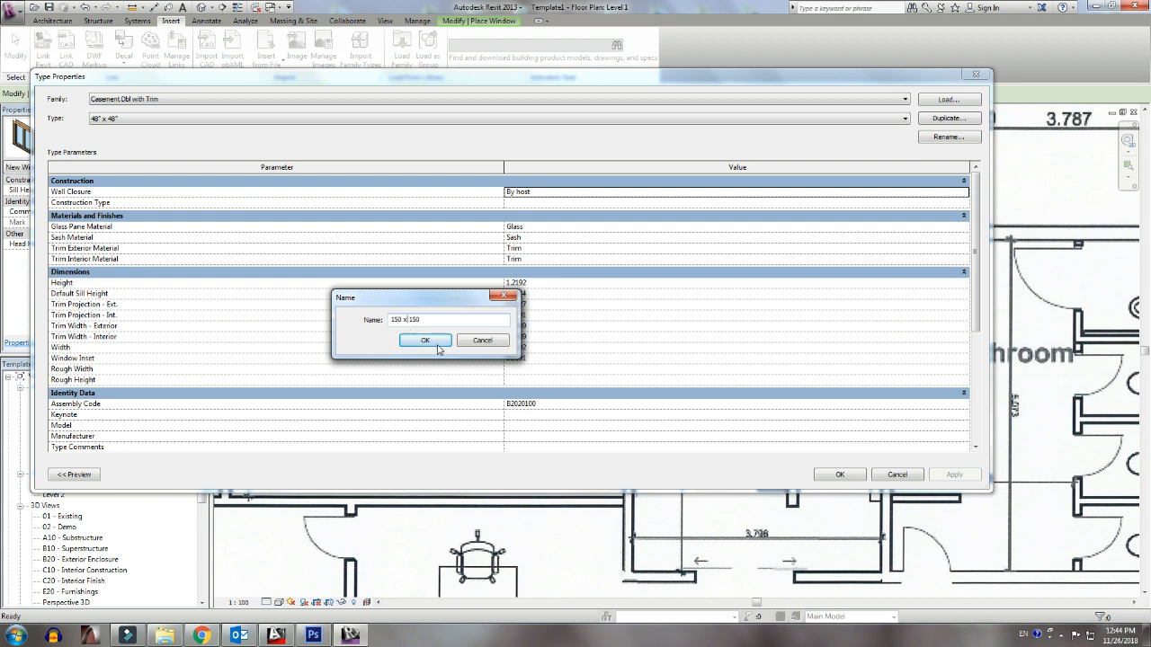
pyautogui.write('150 x 150')
pyautogui.click(424, 339)
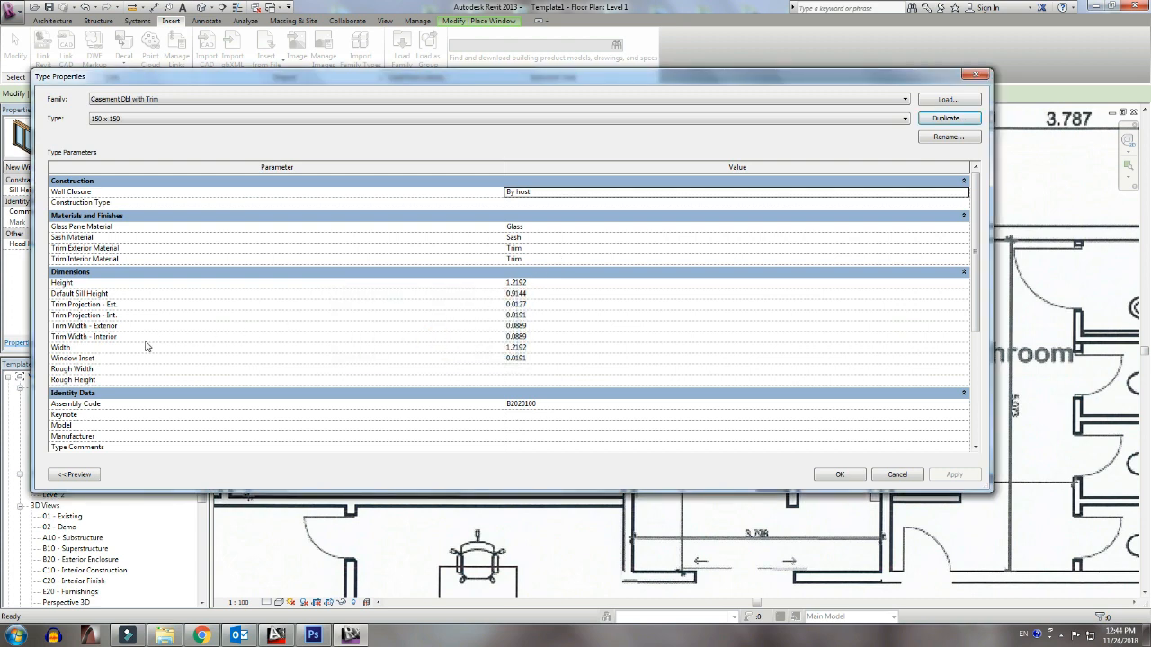
pyautogui.click(541, 347)
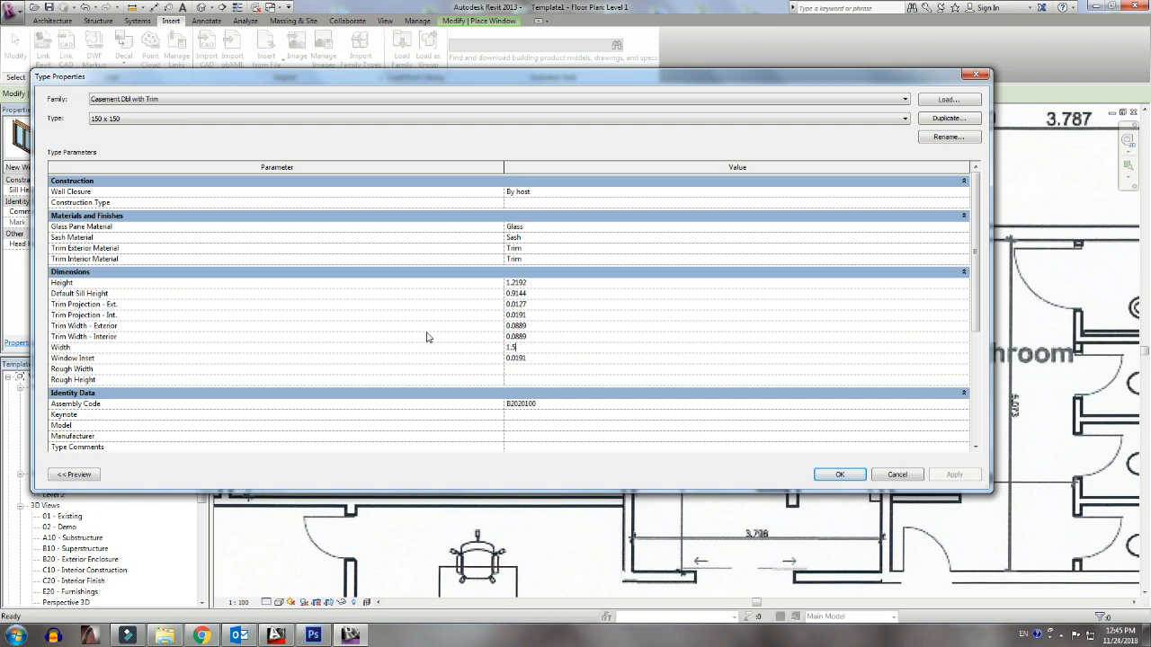
pyautogui.click(853, 480)
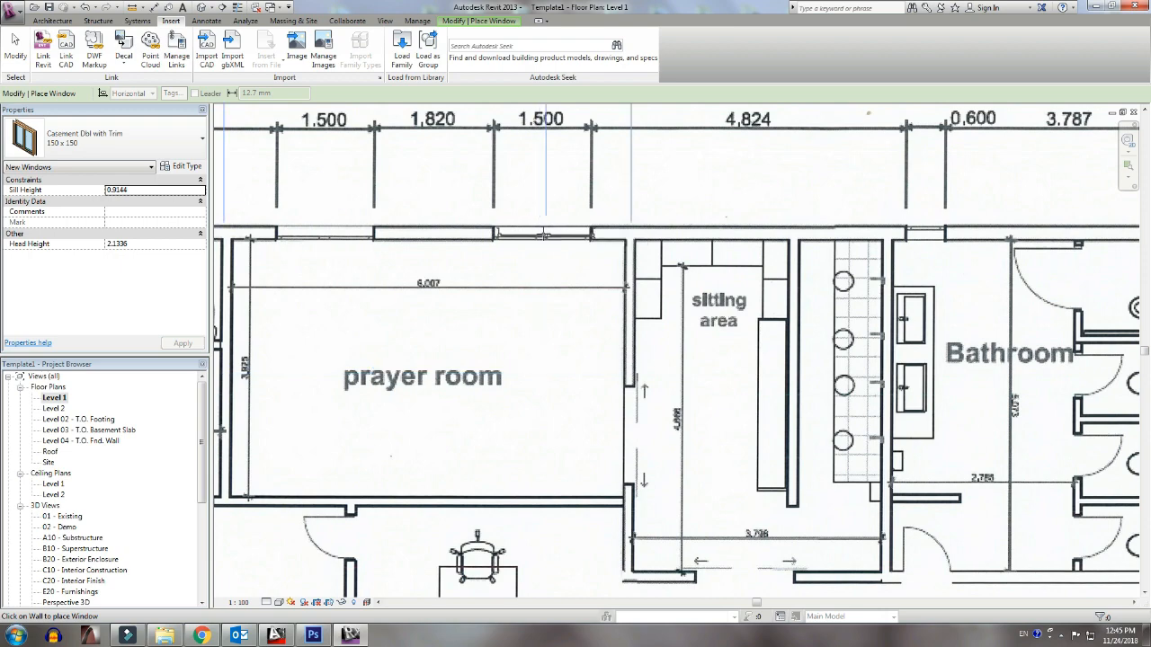
# Step: Place two 150 x 150 casement windows in the prayer room's exterior wall over the traced openings
pyautogui.click(540, 235)
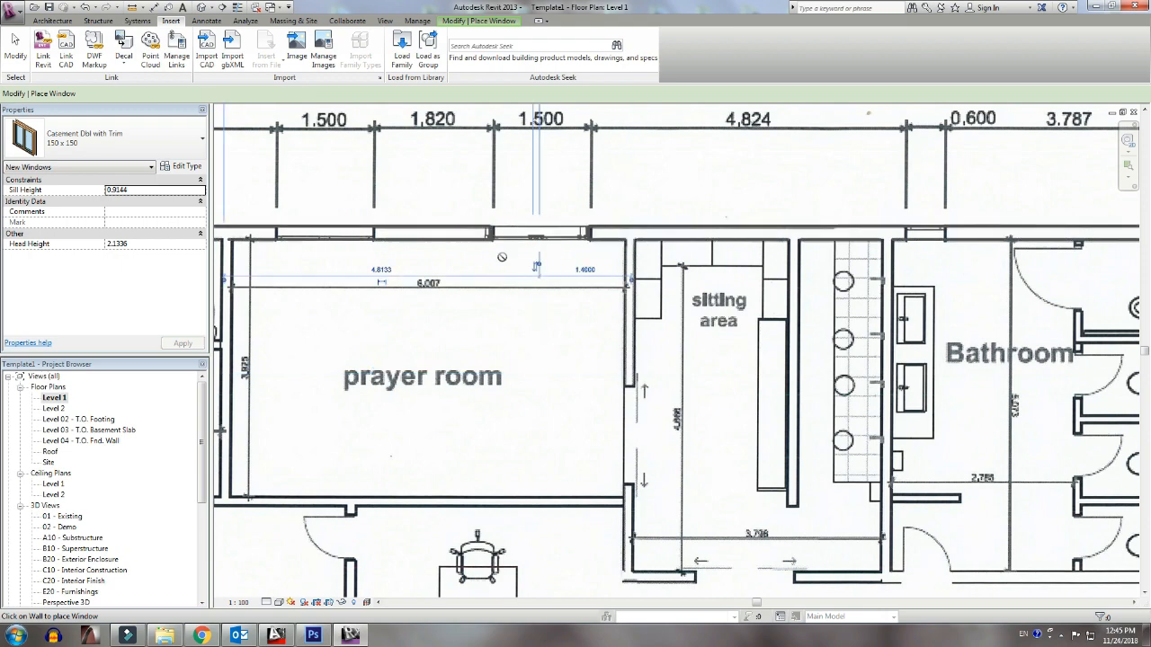
pyautogui.moveTo(478, 289); pyautogui.dragTo(713, 319, button='middle')
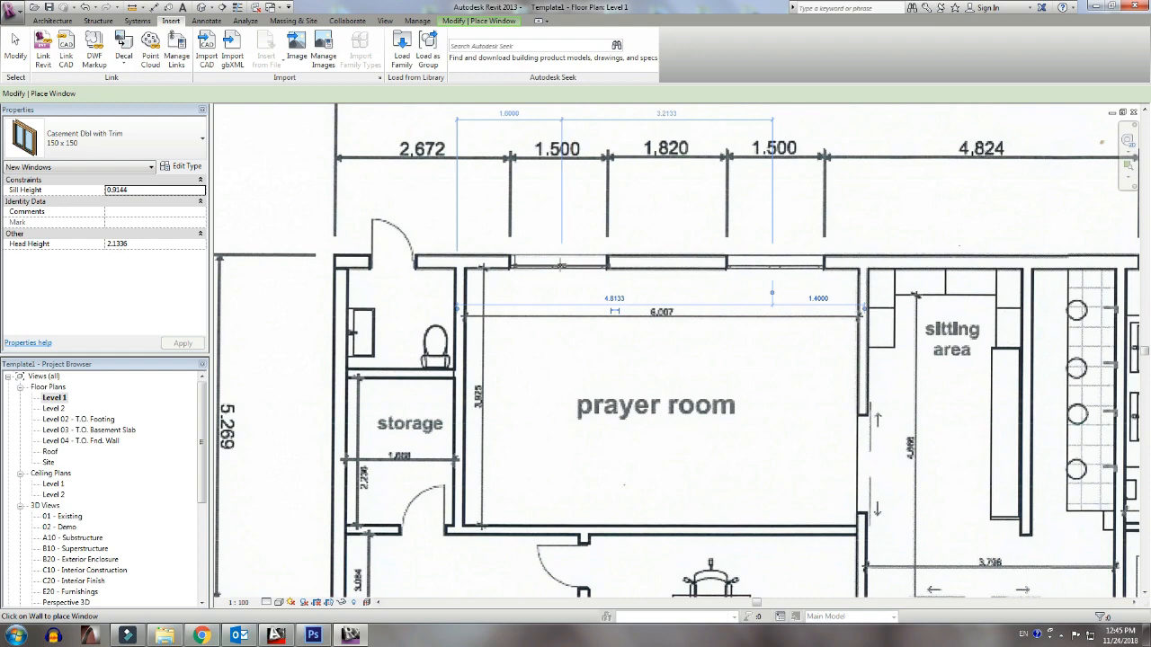
pyautogui.scroll(-3, 557, 266)
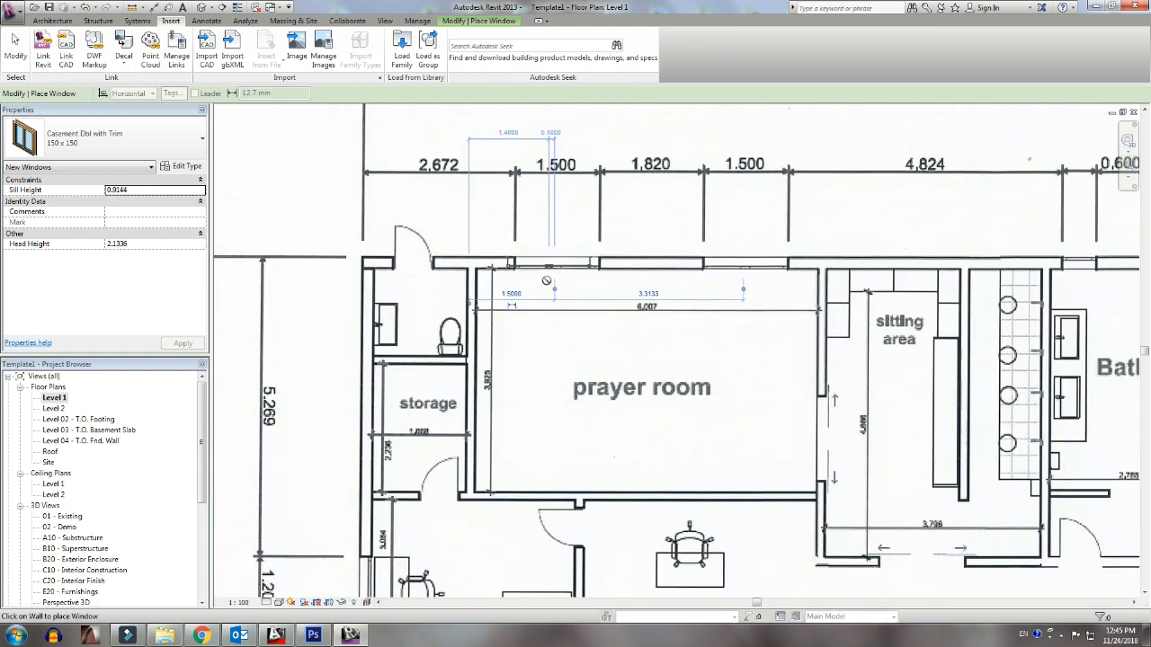
pyautogui.moveTo(628, 431); pyautogui.dragTo(386, 421, button='middle')
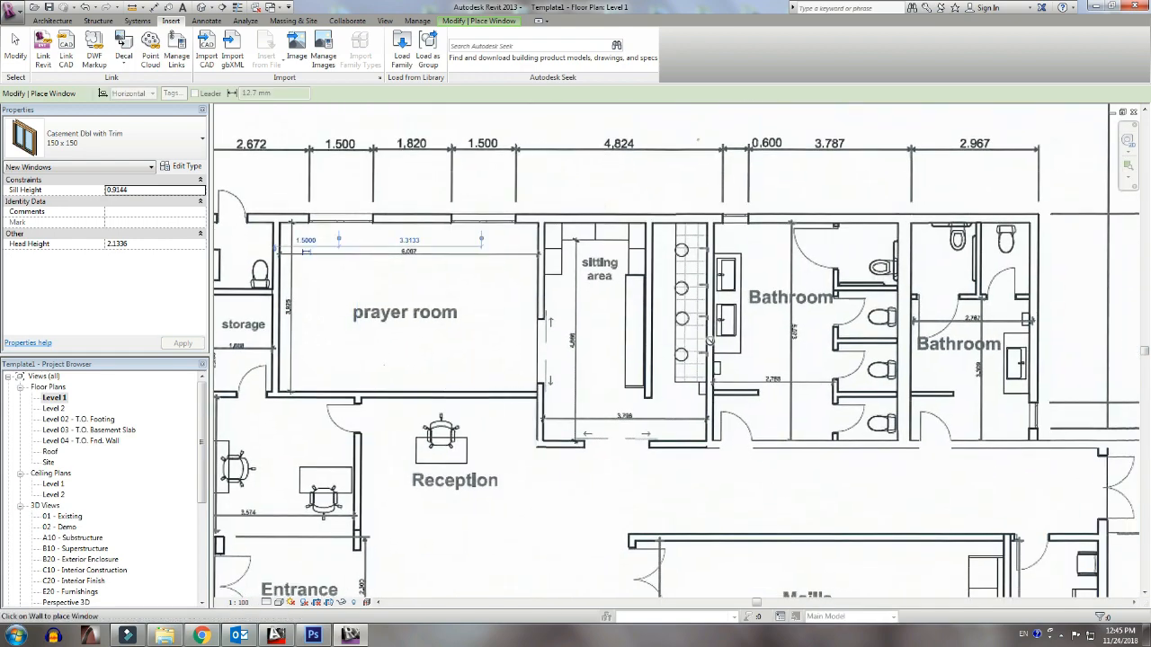
pyautogui.moveTo(899, 468); pyautogui.dragTo(660, 463, button='middle')
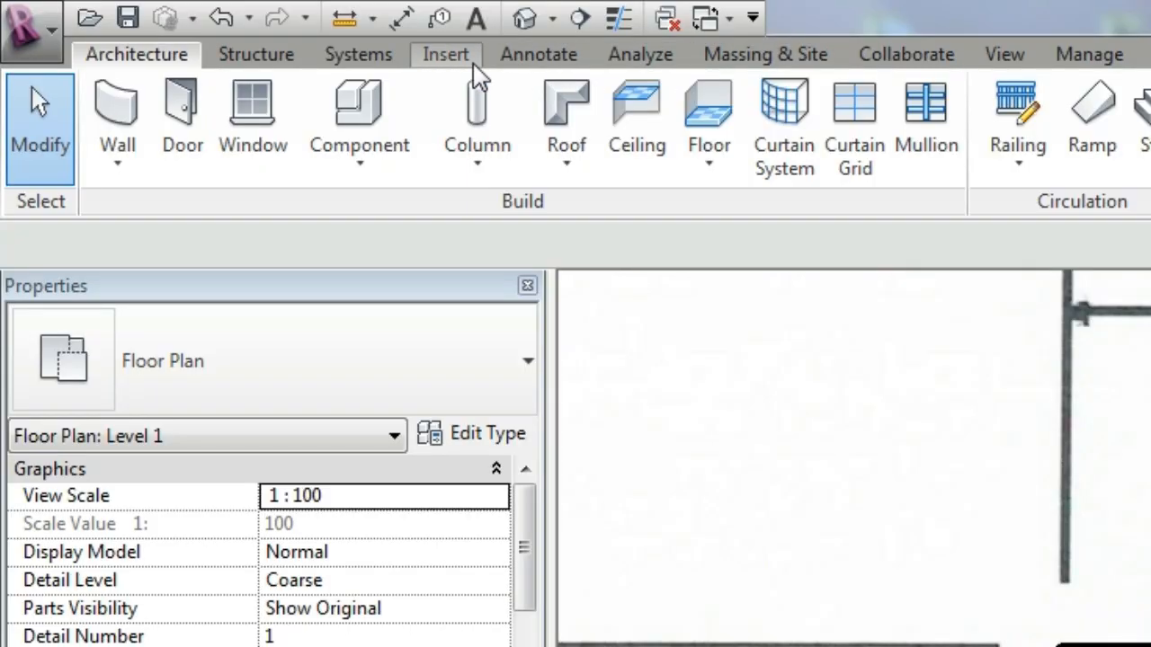
# Step: Browse the US Imperial plumbing fixture families and load Sink - Bathroom (4).rfa from the bathroom folder
pyautogui.click(170, 21)
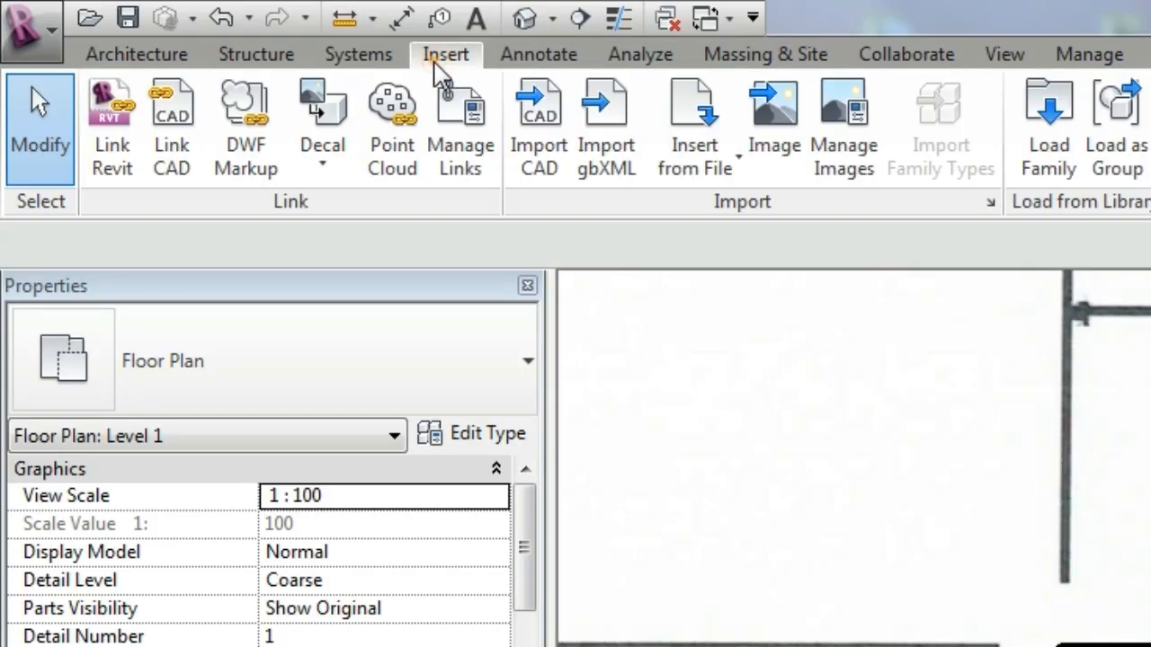
pyautogui.click(1043, 137)
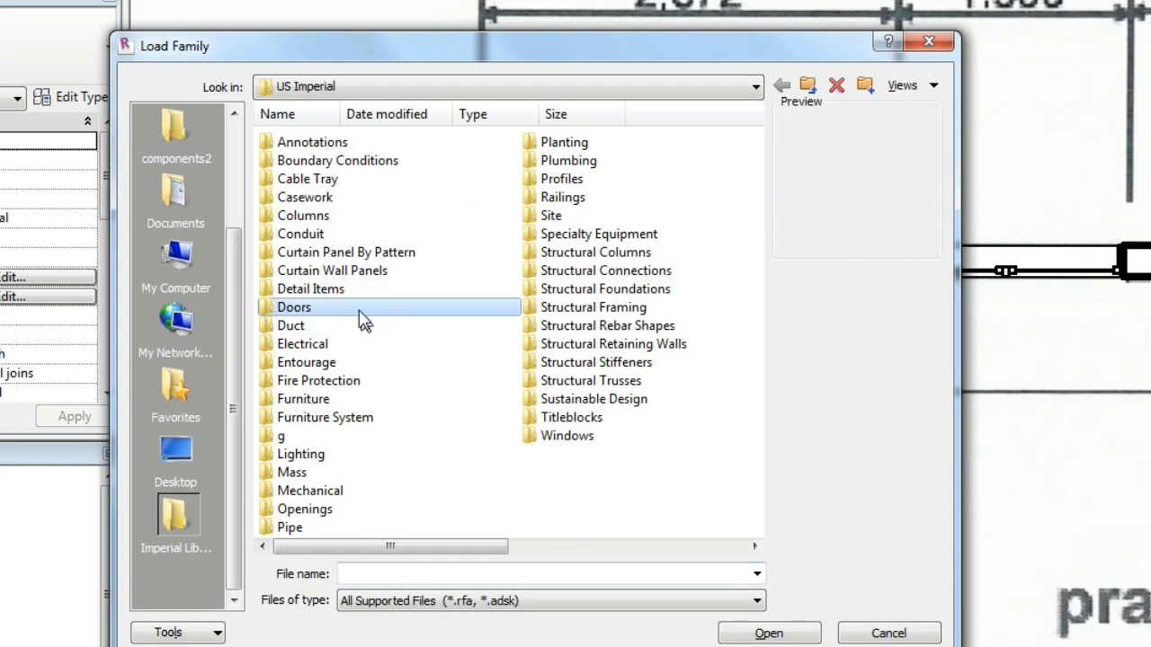
pyautogui.press('p')
pyautogui.press('p')
pyautogui.doubleClick(306, 161)
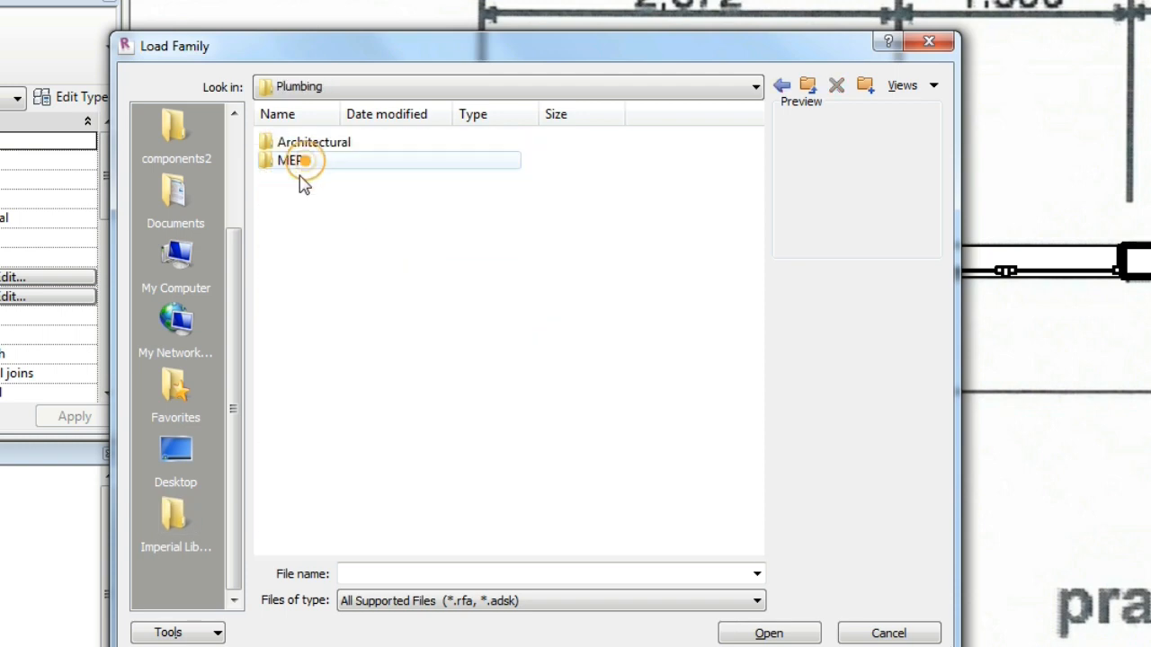
pyautogui.doubleClick(301, 173)
pyautogui.doubleClick(300, 171)
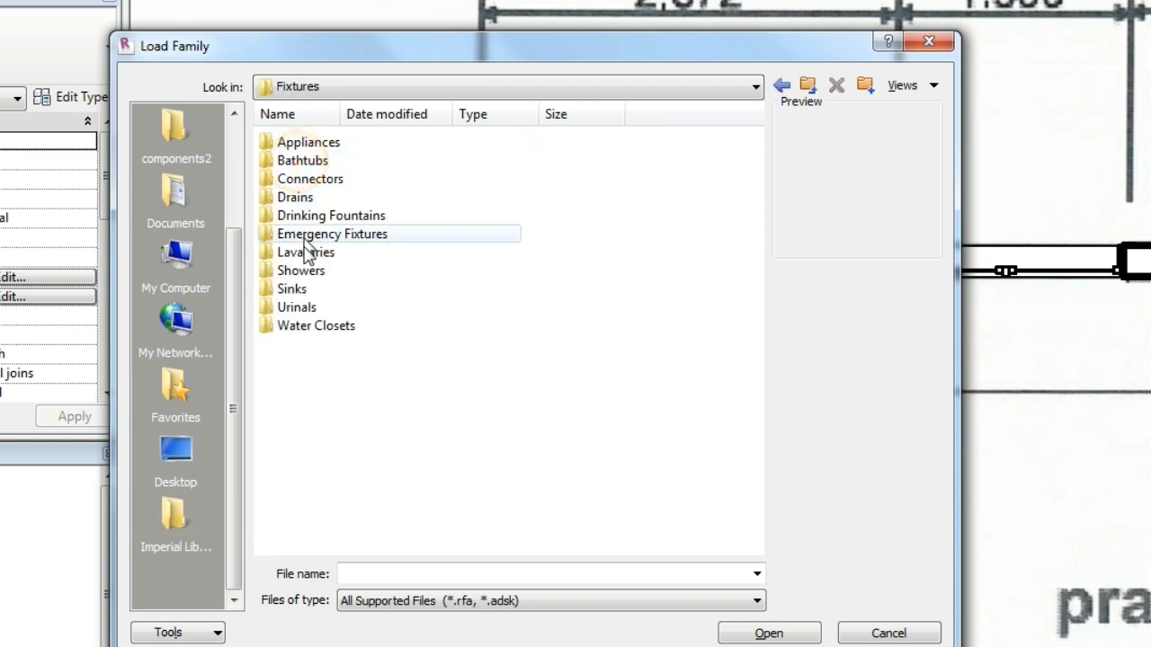
pyautogui.doubleClick(296, 288)
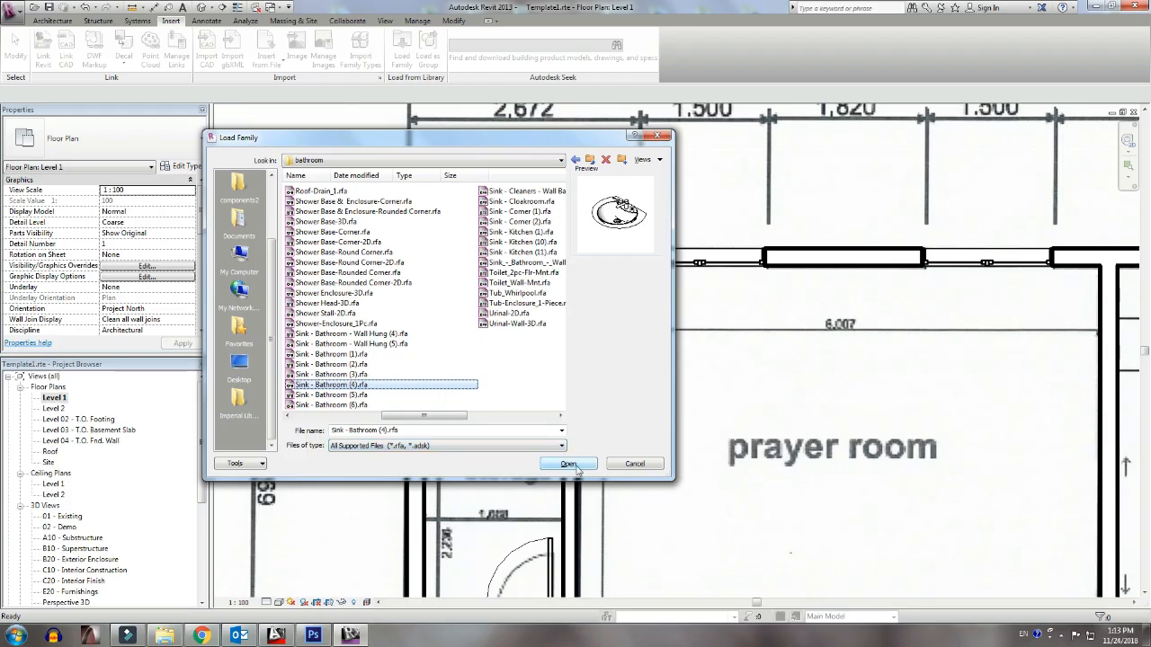
pyautogui.click(575, 467)
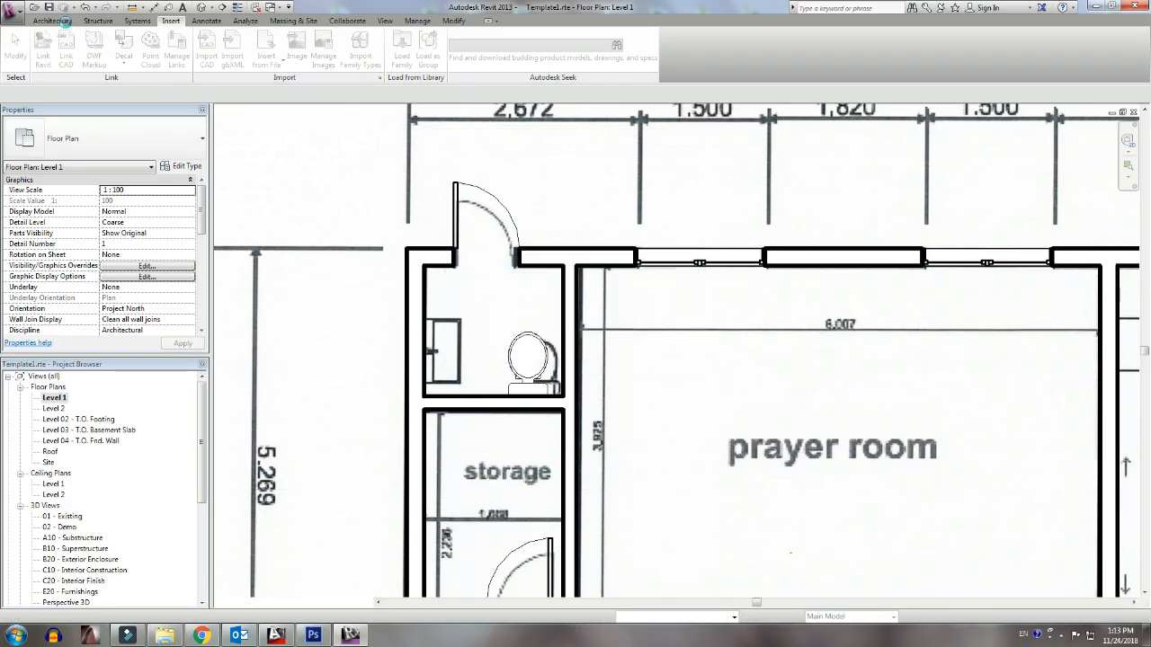
# Step: Place Sink - Bathroom (4) components over the traced basins in the small toilet beside the storage room and in the easternmost bathroom
pyautogui.click(54, 19)
pyautogui.click(125, 43)
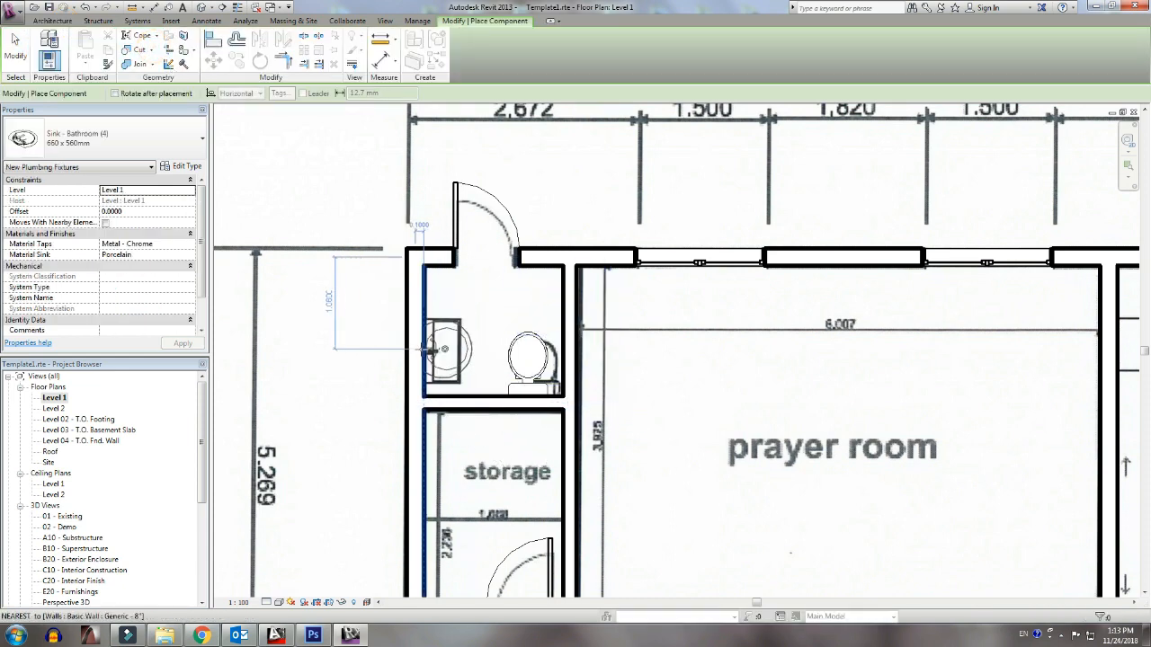
pyautogui.scroll(-5, 495, 355)
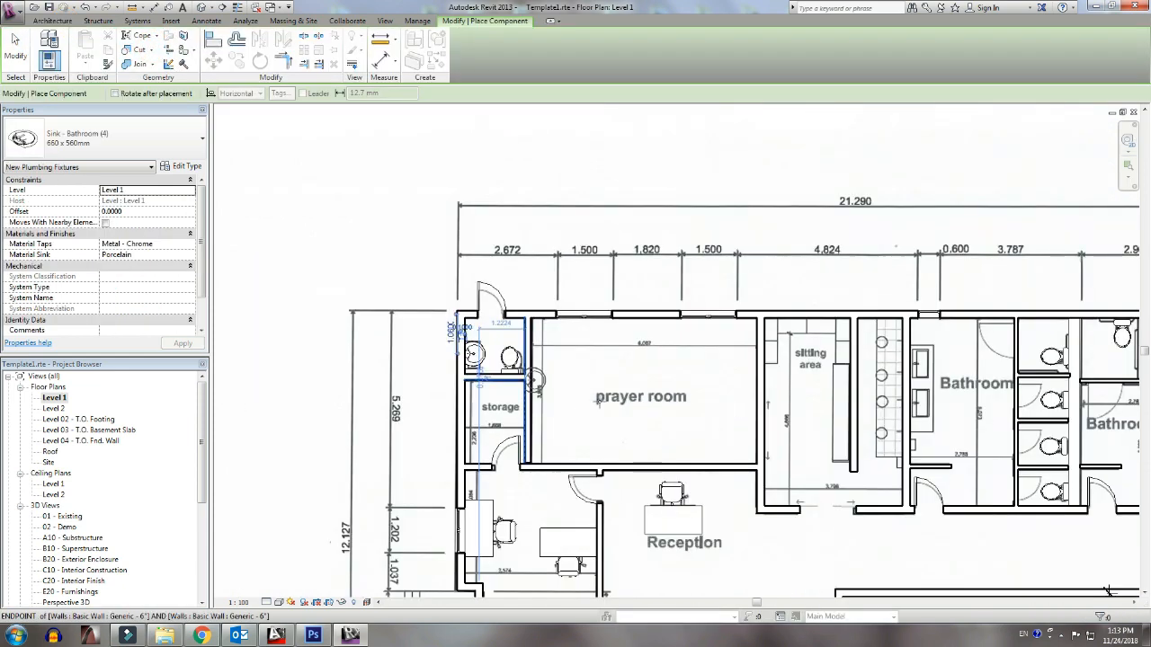
pyautogui.scroll(2, 862, 445)
pyautogui.moveTo(895, 460); pyautogui.dragTo(737, 456, button='middle')
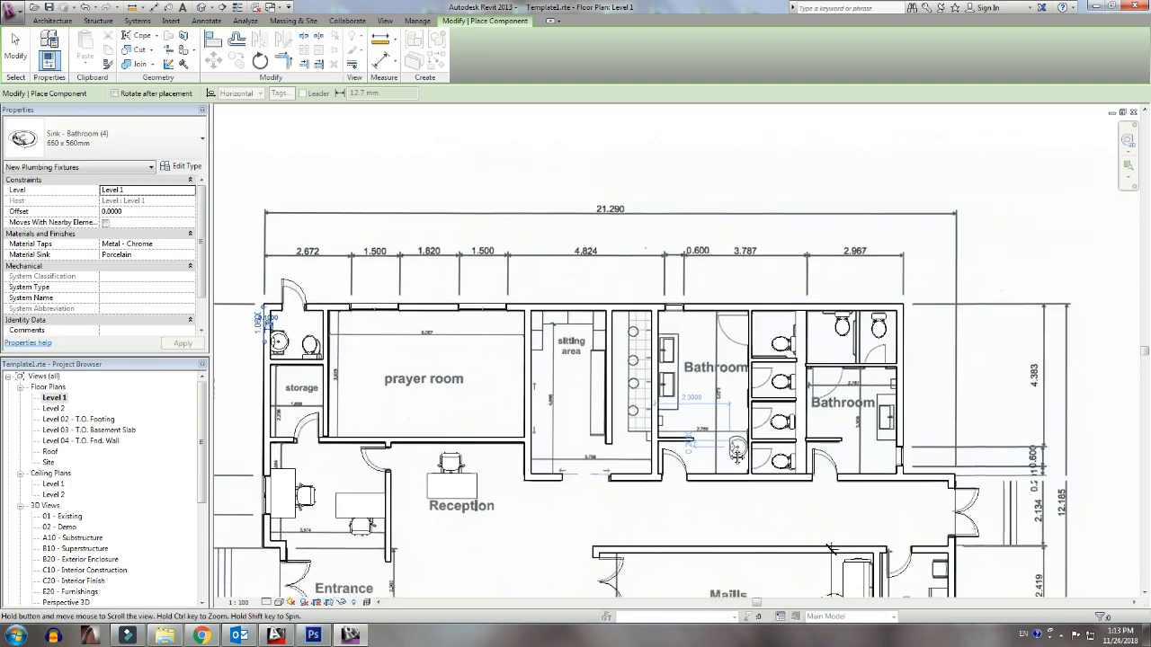
pyautogui.scroll(5, 872, 447)
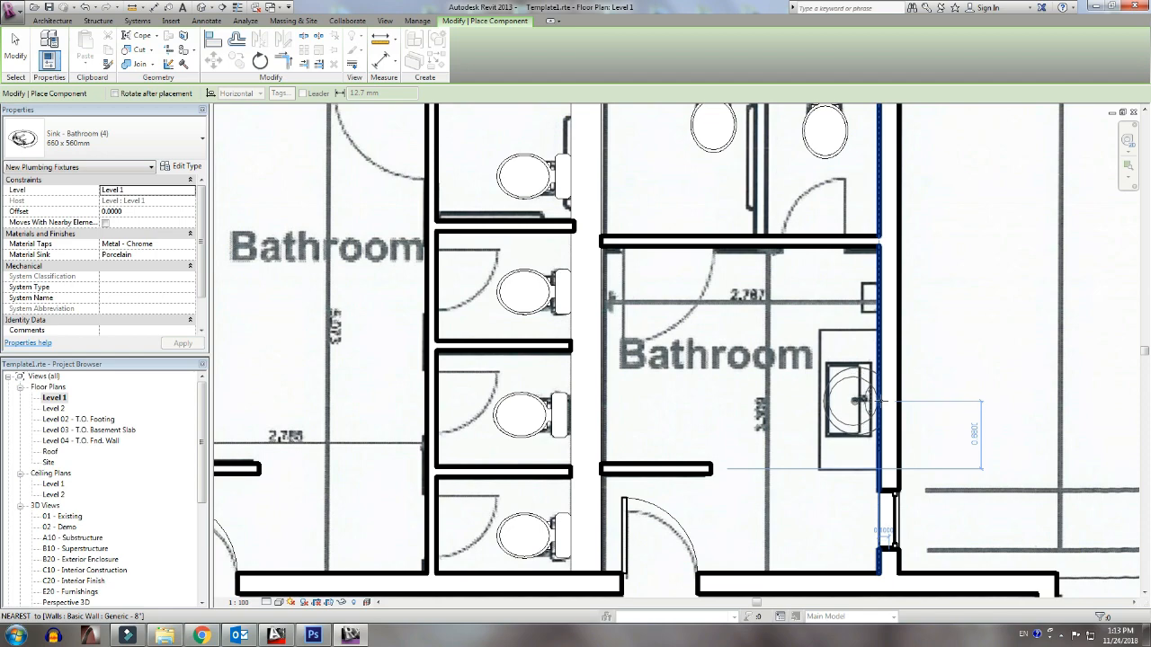
# Step: Place two Sink - Bathroom (4) components over the traced double basins on the west wall of the bathroom beside the sitting area
pyautogui.scroll(-5, 877, 402)
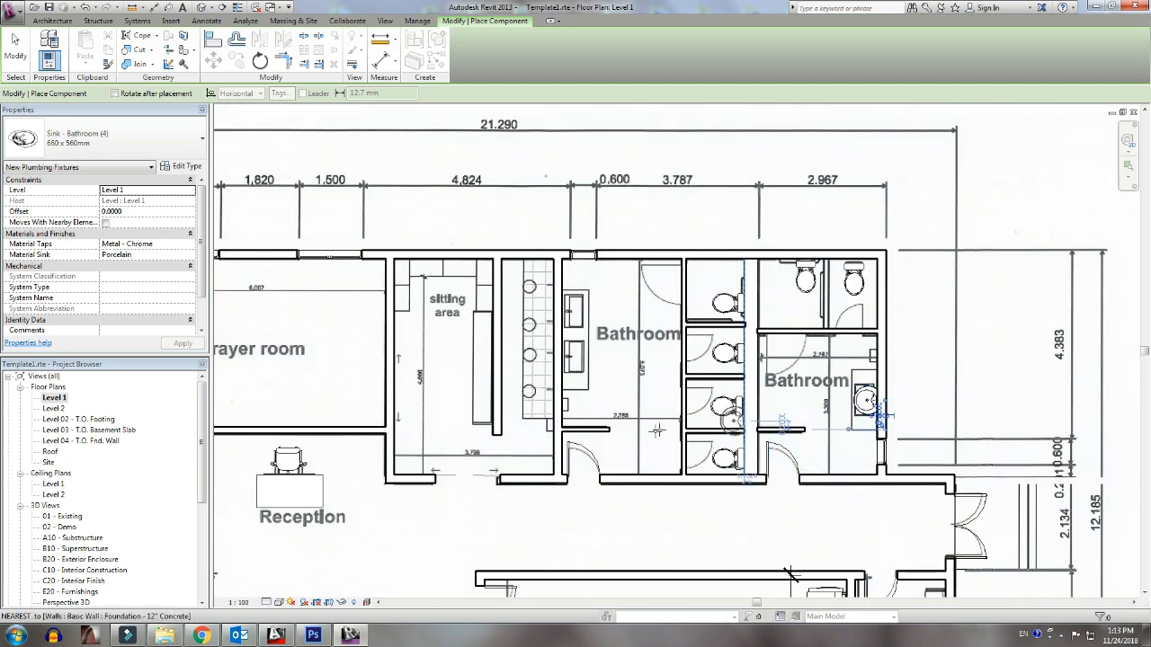
pyautogui.moveTo(661, 436); pyautogui.dragTo(701, 395, button='middle')
pyautogui.scroll(5, 667, 303)
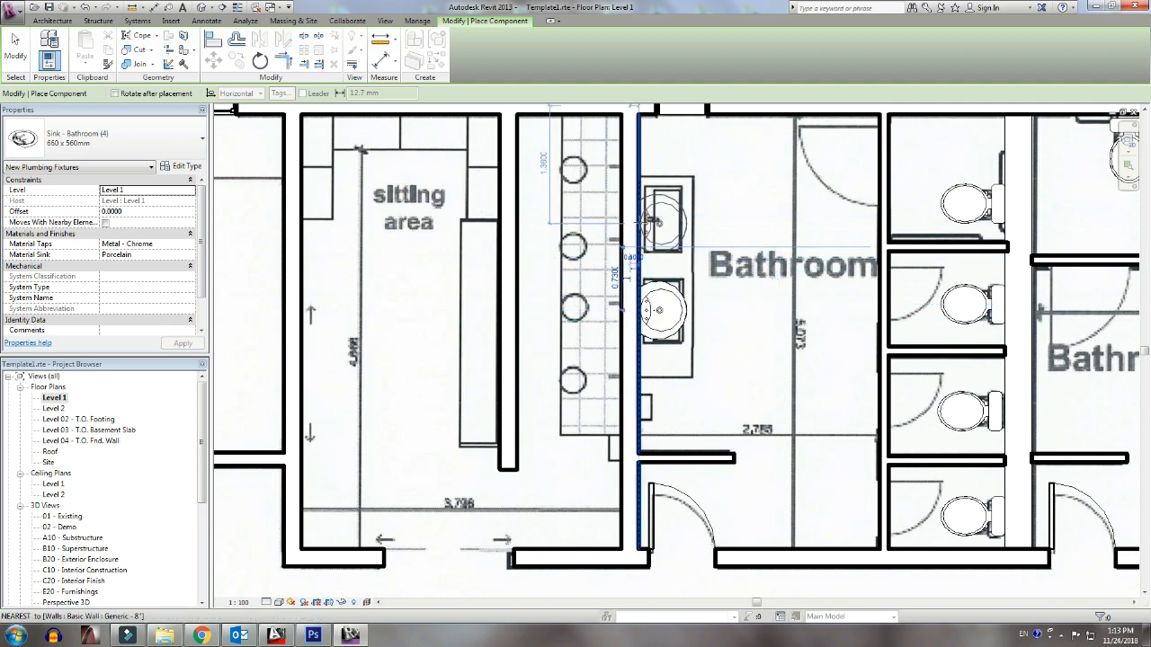
pyautogui.click(653, 221)
pyautogui.scroll(-1, 717, 319)
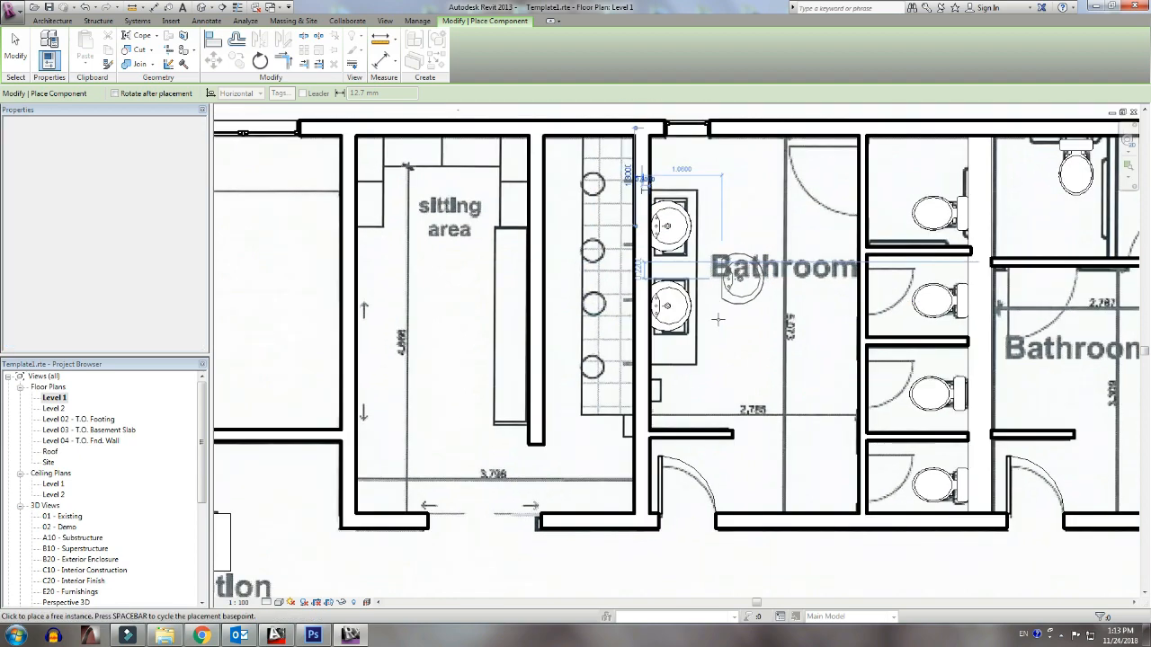
pyautogui.scroll(-3, 718, 319)
pyautogui.moveTo(725, 429); pyautogui.dragTo(578, 326, button='middle')
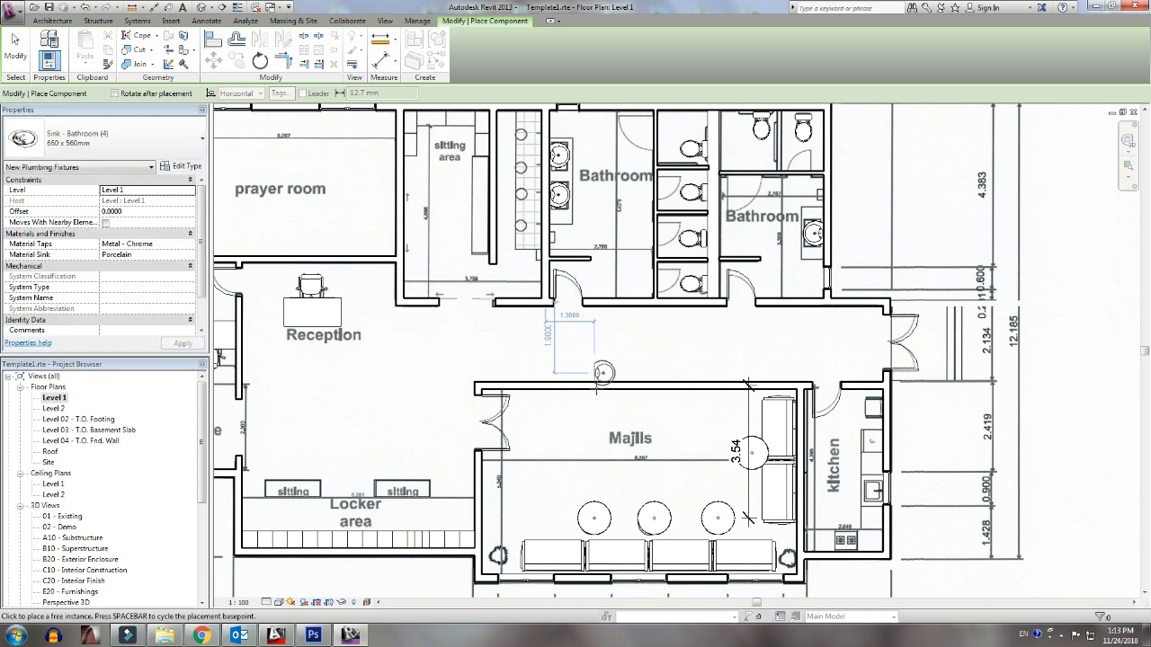
pyautogui.moveTo(594, 407); pyautogui.dragTo(815, 516, button='middle')
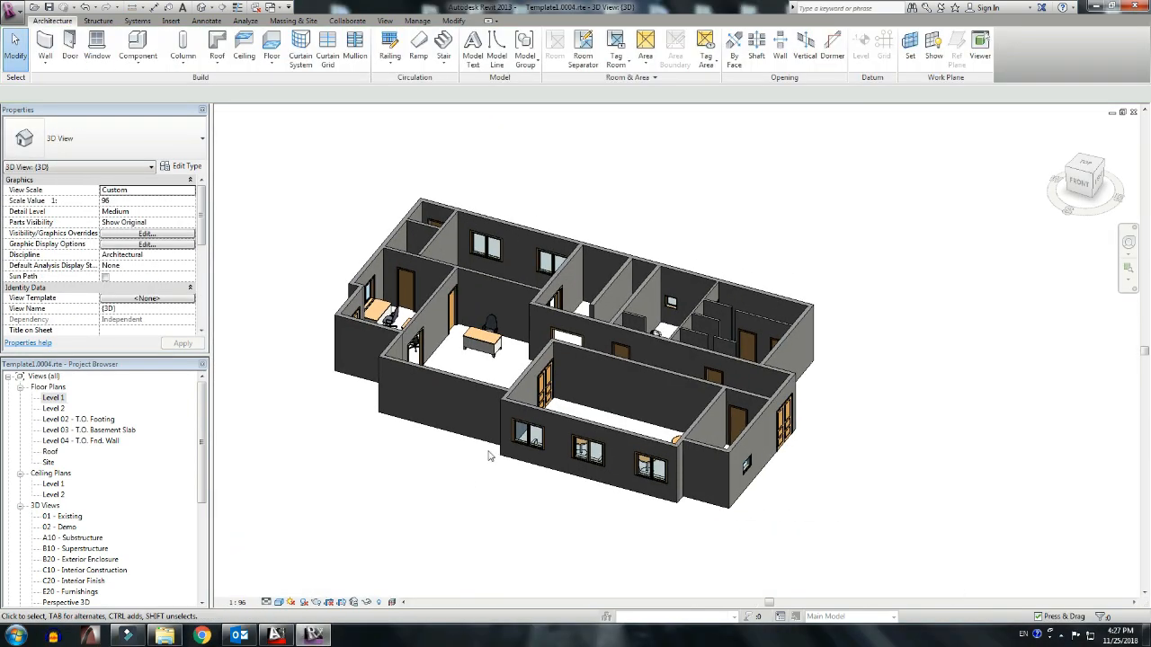
# Step: Inspect the furnished building in the 3D view from the front, the back and above, including the majlis furniture and toilet cubicles
pyautogui.scroll(5, 488, 456)
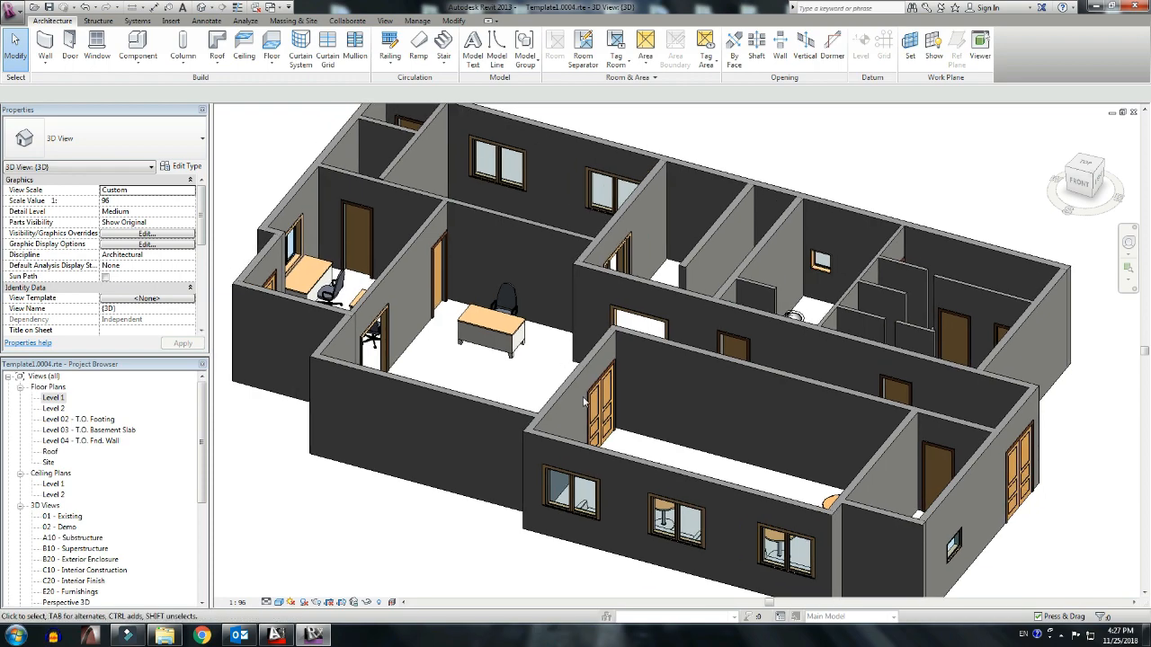
pyautogui.scroll(-2, 584, 402)
pyautogui.moveTo(1084, 180); pyautogui.dragTo(973, 179)
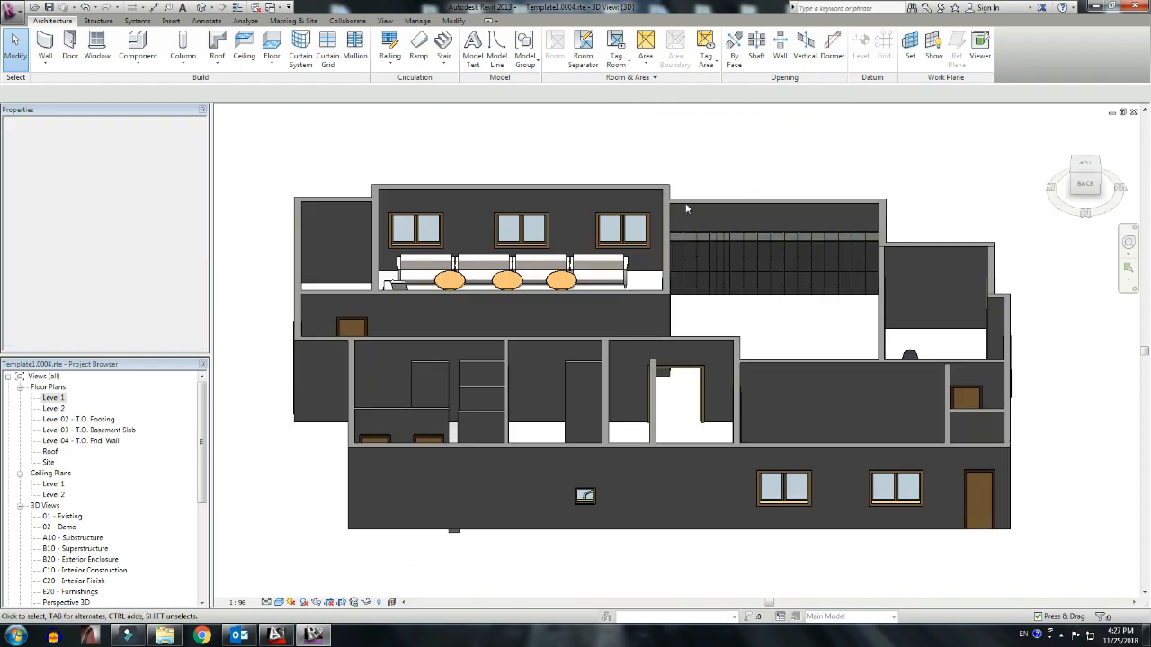
pyautogui.scroll(4, 450, 253)
pyautogui.scroll(-3, 642, 286)
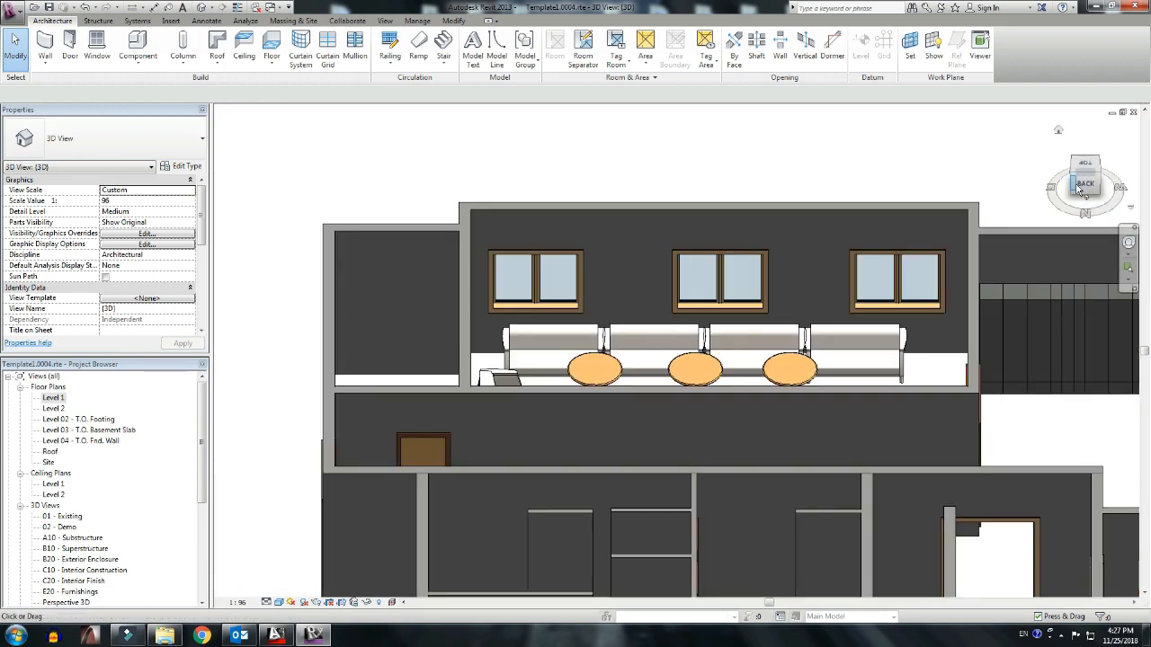
pyautogui.moveTo(1076, 187)
pyautogui.mouseDown()
pyautogui.moveTo(1035, 214)
pyautogui.moveTo(971, 203)
pyautogui.mouseUp()
pyautogui.moveTo(861, 268); pyautogui.dragTo(627, 290, button='middle')
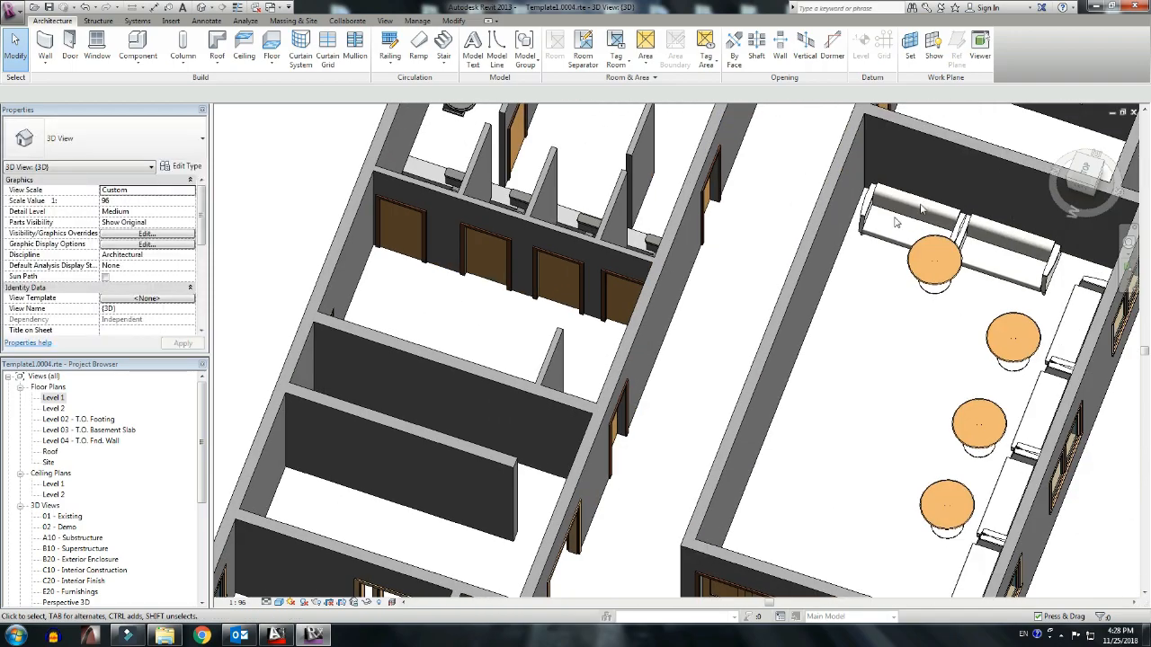
pyautogui.moveTo(1085, 178); pyautogui.dragTo(1005, 207)
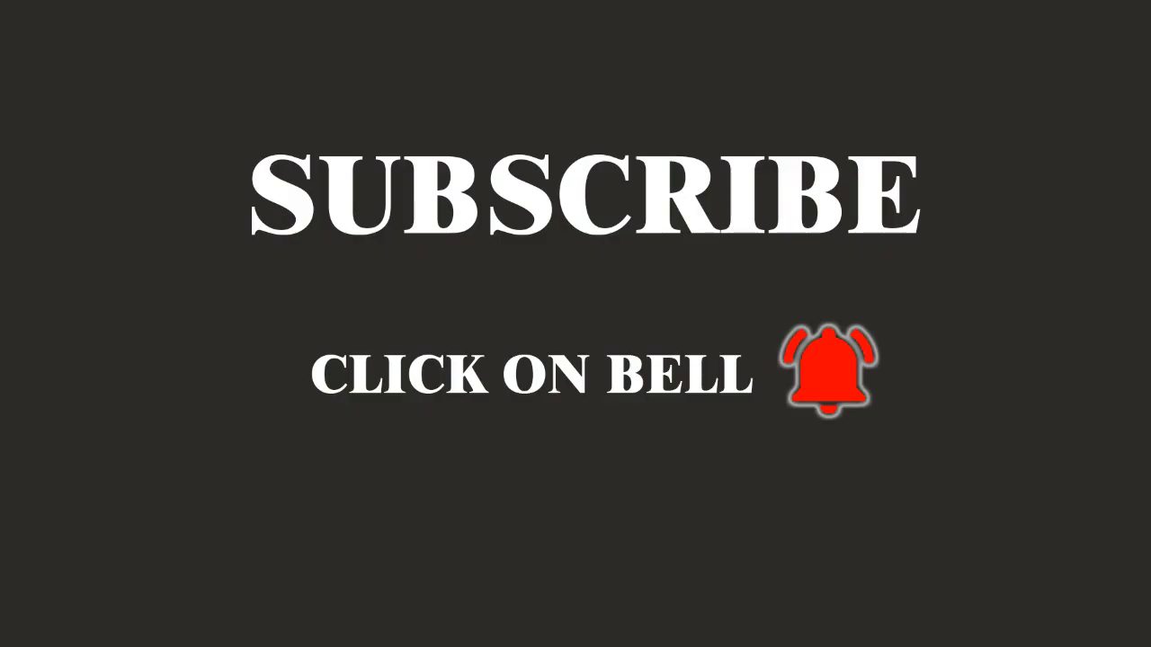